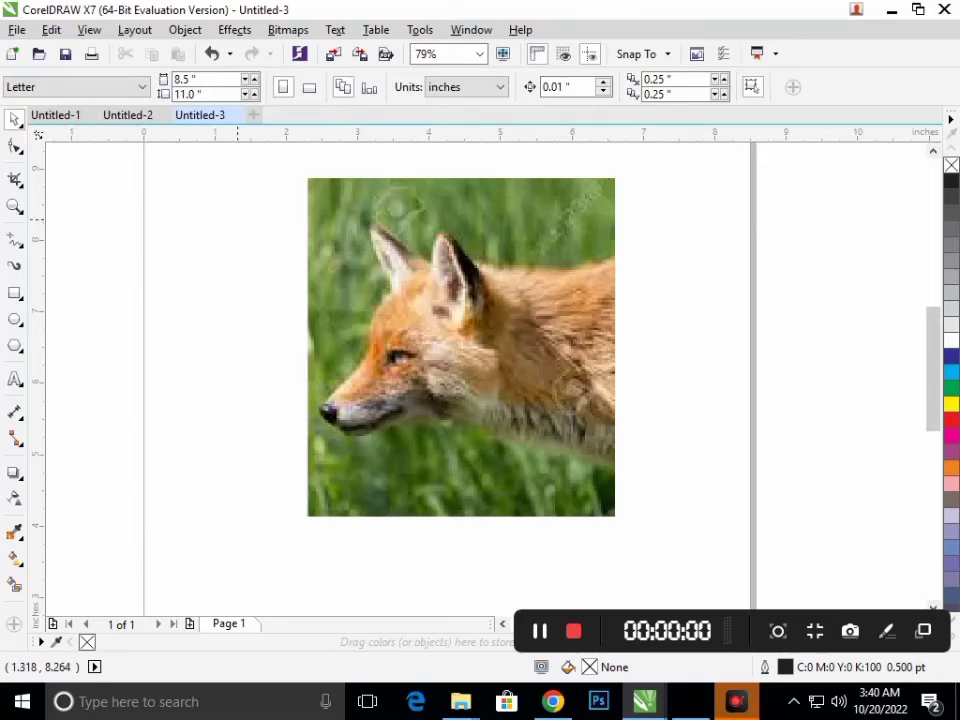
Zoom in and start a Bézier curve at the fox's nose tip, tracing up the nose and forehead
{"action": "left_click_drag", "start_coordinate": [238, 219], "coordinate": [746, 504]}
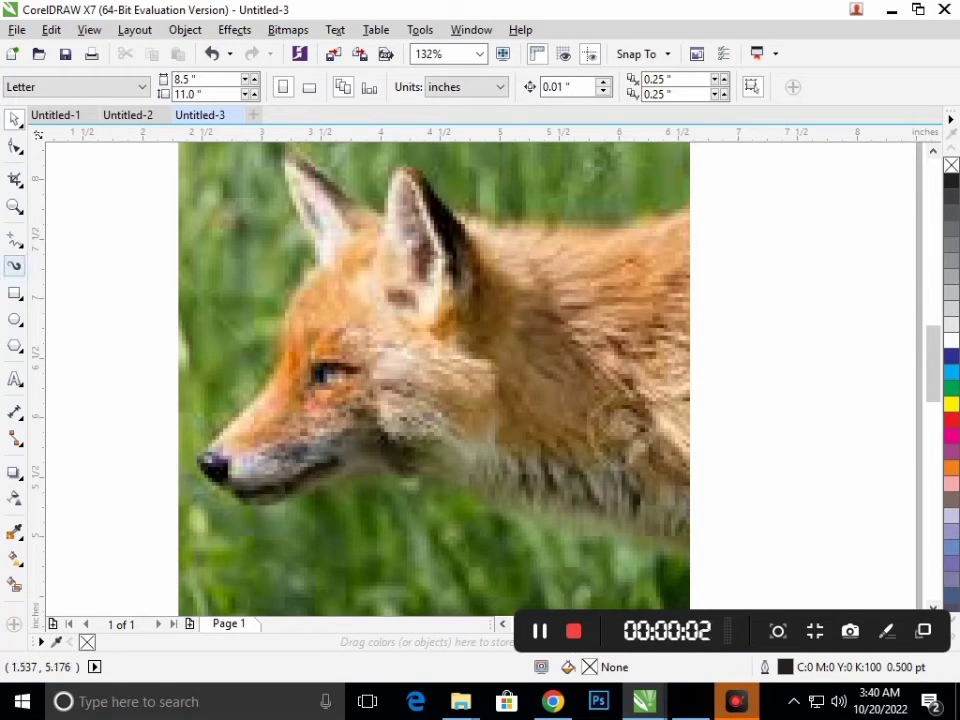
{"action": "left_click", "coordinate": [15, 240]}
{"action": "left_click", "coordinate": [70, 300]}
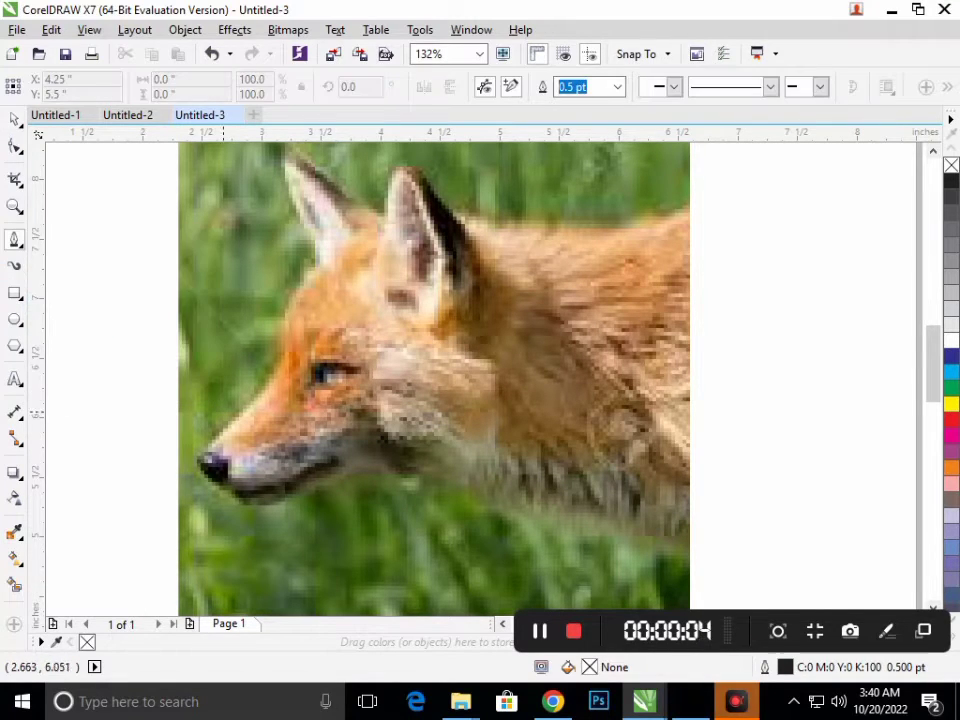
{"action": "left_click", "coordinate": [207, 455]}
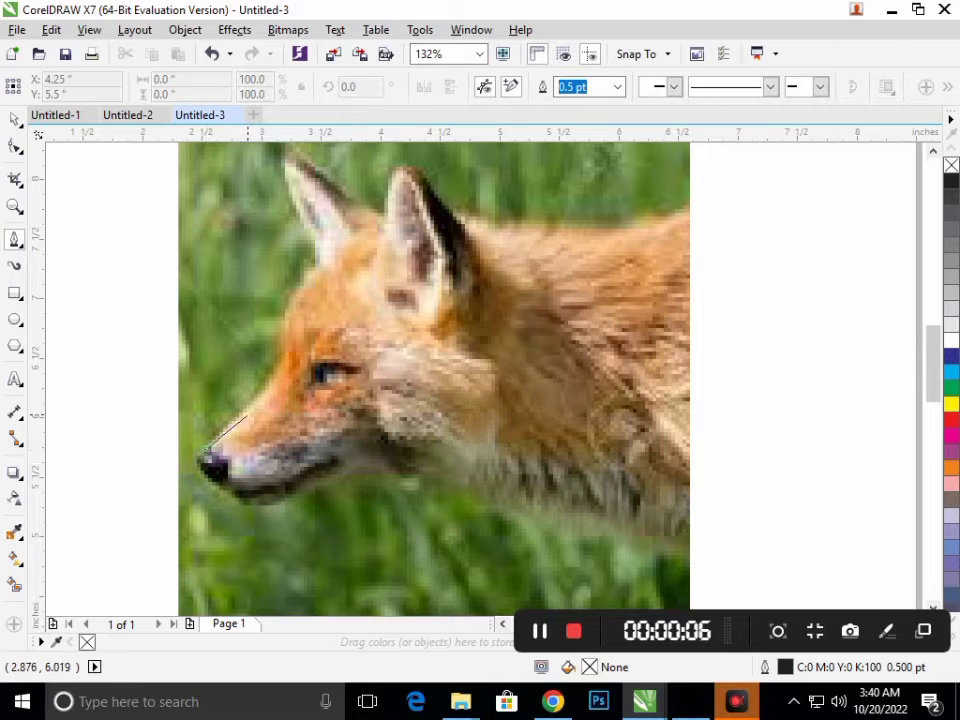
{"action": "left_click_drag", "start_coordinate": [253, 405], "coordinate": [278, 363]}
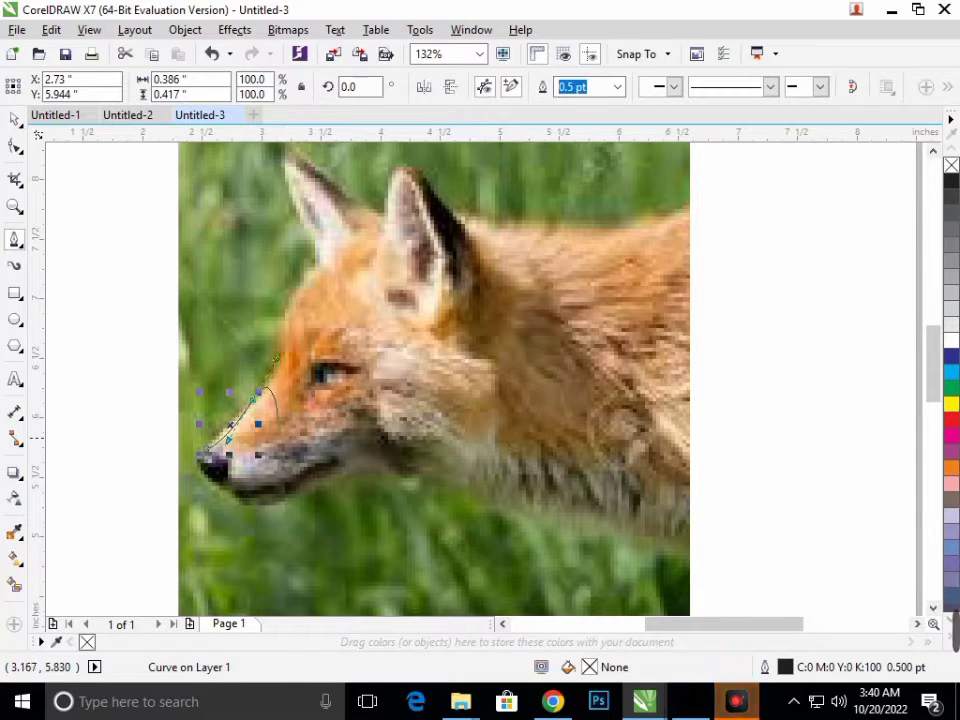
{"action": "key", "text": "ctrl+z"}
{"action": "left_click", "coordinate": [205, 452]}
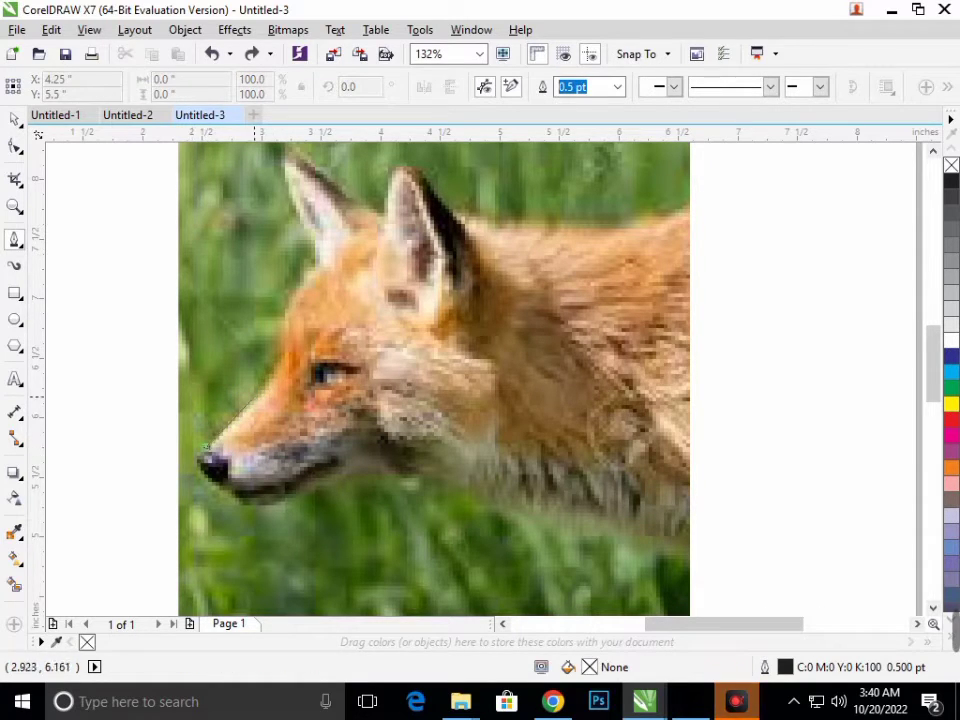
{"action": "left_click_drag", "start_coordinate": [273, 377], "coordinate": [279, 361]}
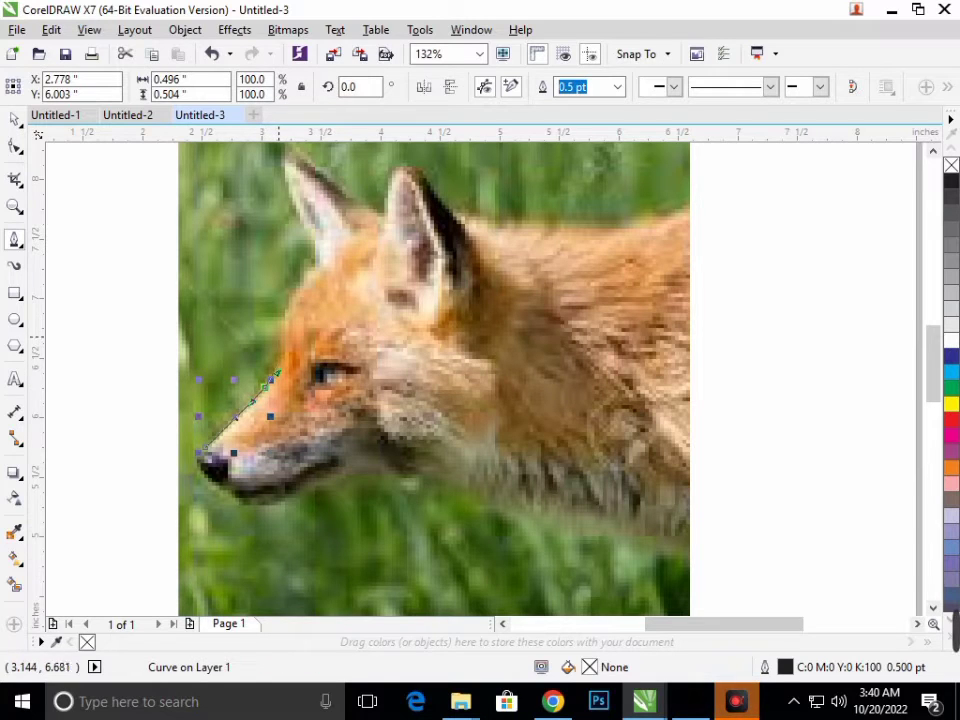
{"action": "left_click_drag", "start_coordinate": [288, 318], "coordinate": [298, 309]}
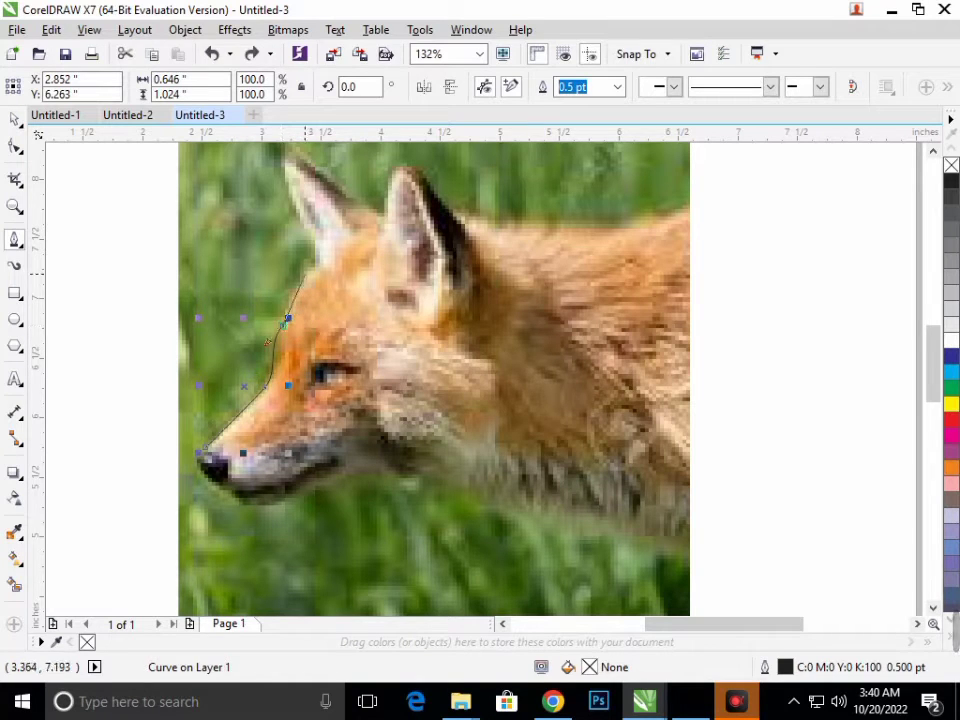
{"action": "left_click_drag", "start_coordinate": [313, 272], "coordinate": [330, 256]}
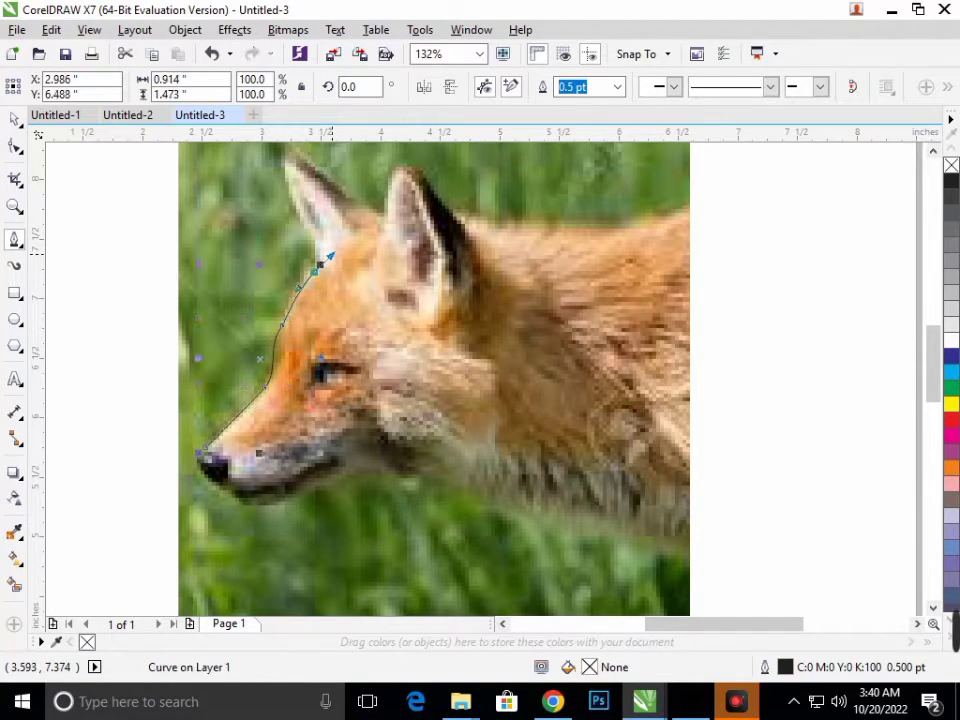
{"action": "key", "text": "ctrl+z"}
{"action": "key", "text": "ctrl+z"}
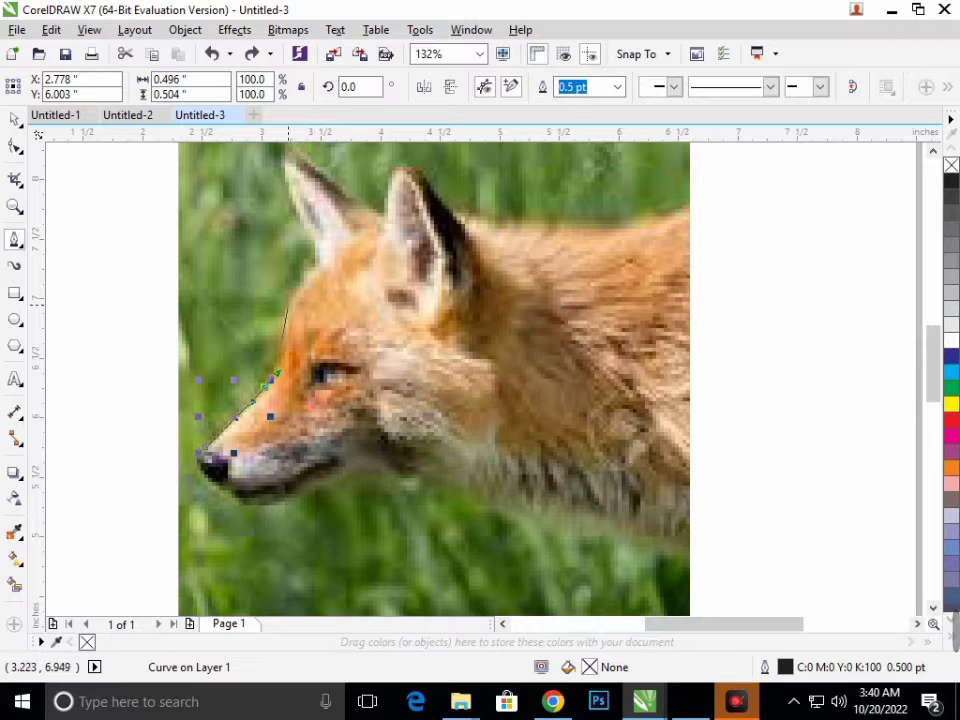
{"action": "key", "text": "ctrl+shift+z"}
{"action": "key", "text": "ctrl+shift+z"}
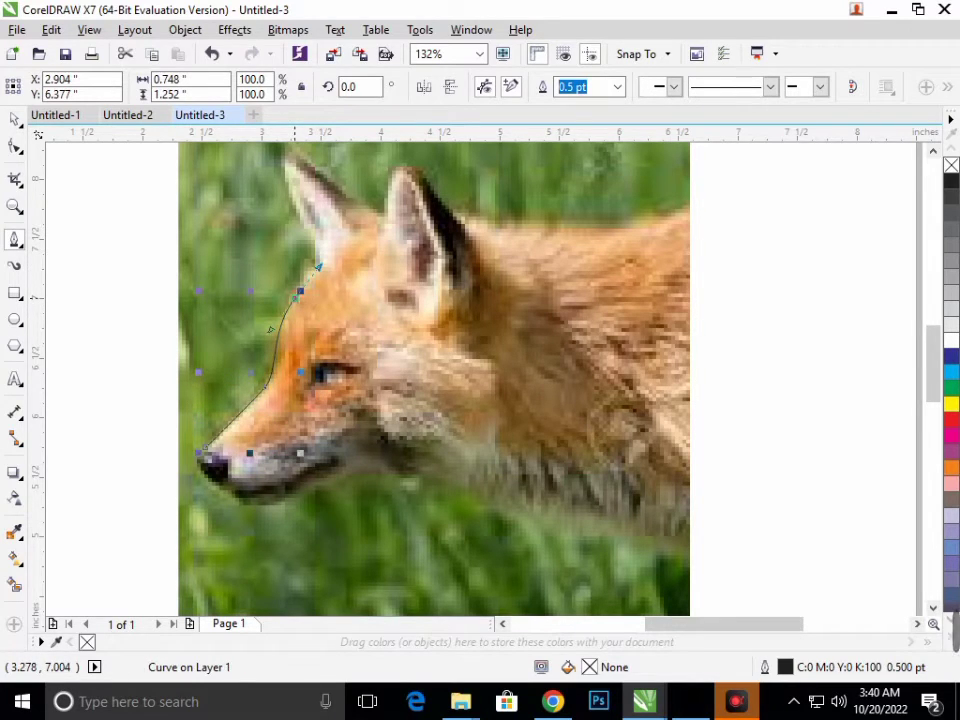
Continue the curve over the top of the head, up and down the ear, and down the neck
{"action": "left_click_drag", "start_coordinate": [337, 235], "coordinate": [358, 212]}
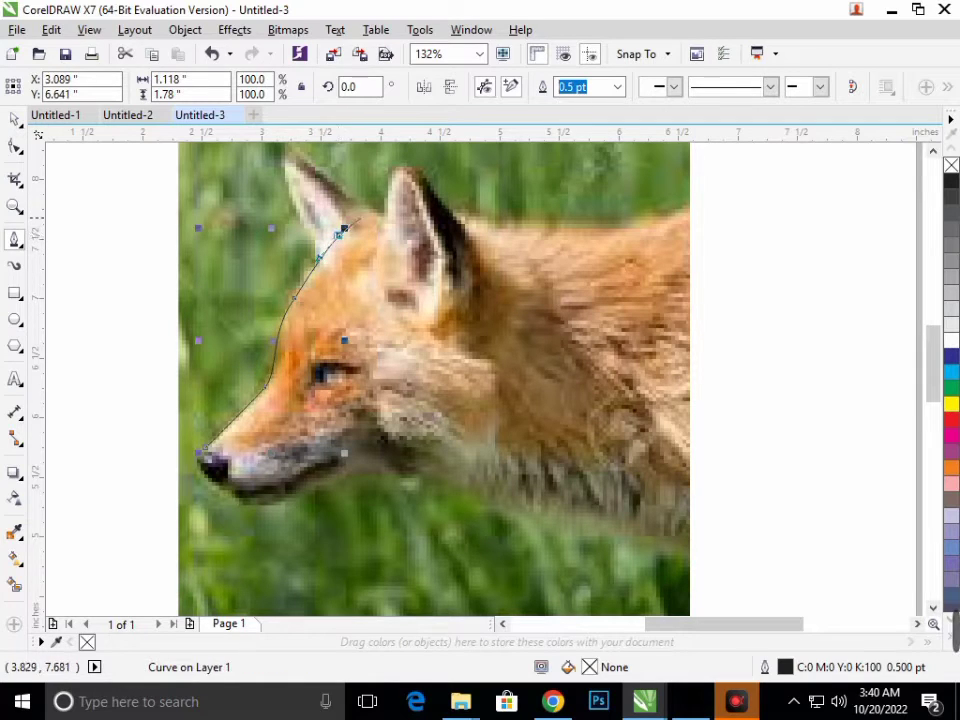
{"action": "left_click_drag", "start_coordinate": [385, 211], "coordinate": [395, 213]}
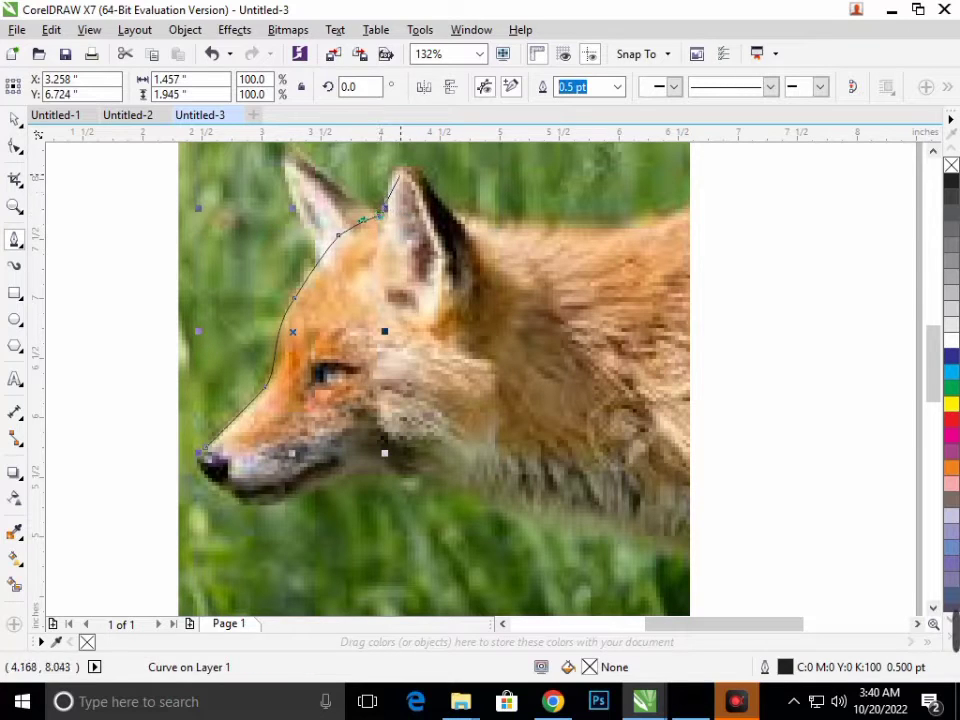
{"action": "left_click_drag", "start_coordinate": [402, 172], "coordinate": [417, 161]}
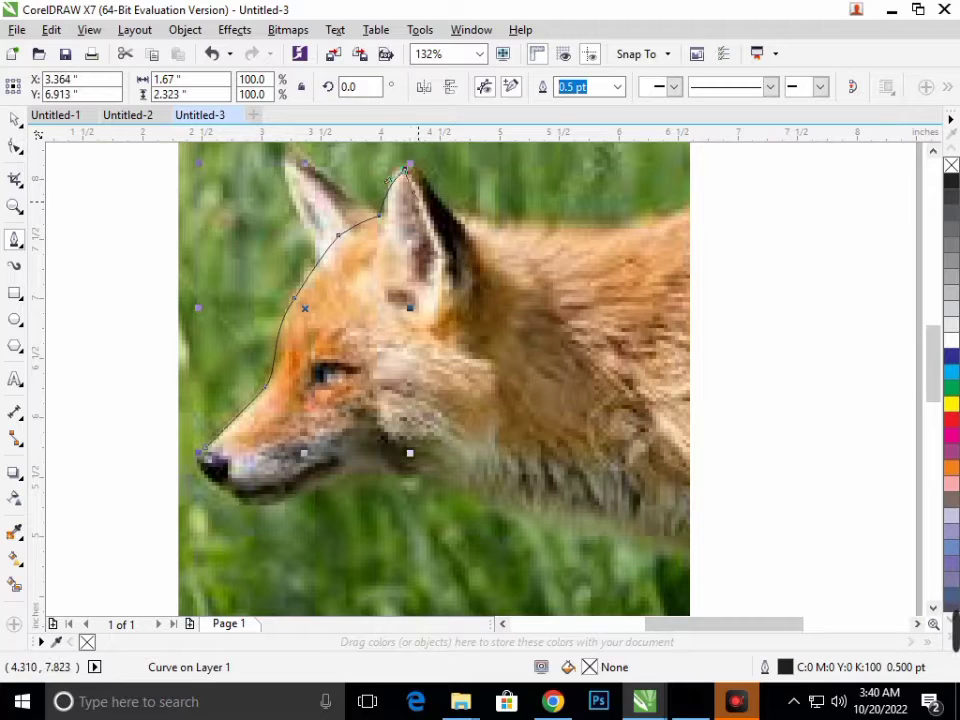
{"action": "left_click_drag", "start_coordinate": [421, 198], "coordinate": [421, 234]}
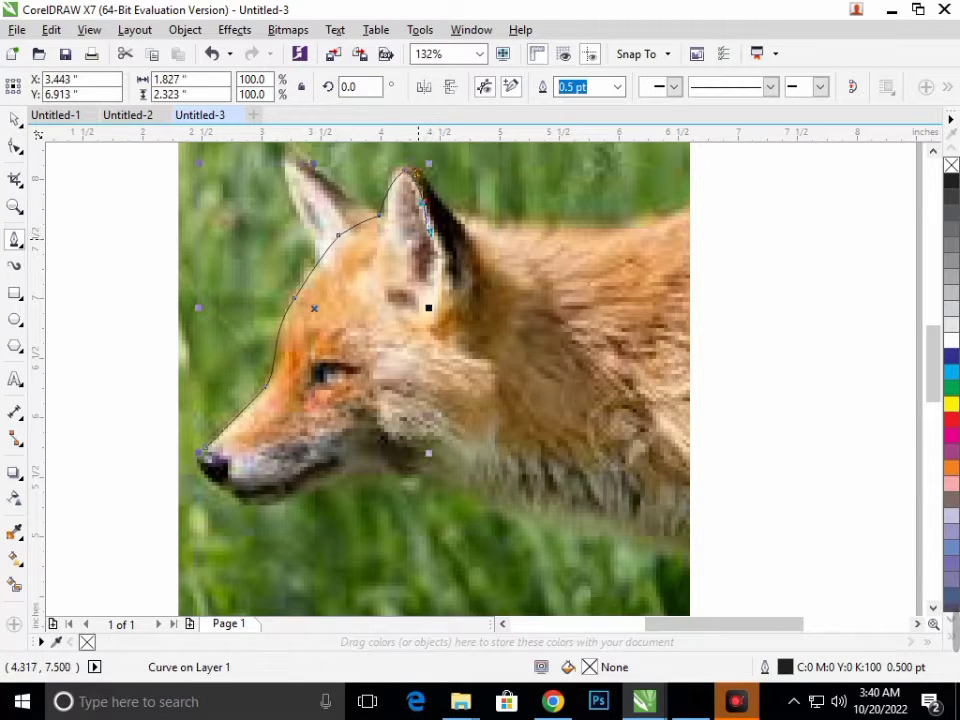
{"action": "left_click_drag", "start_coordinate": [417, 288], "coordinate": [430, 334]}
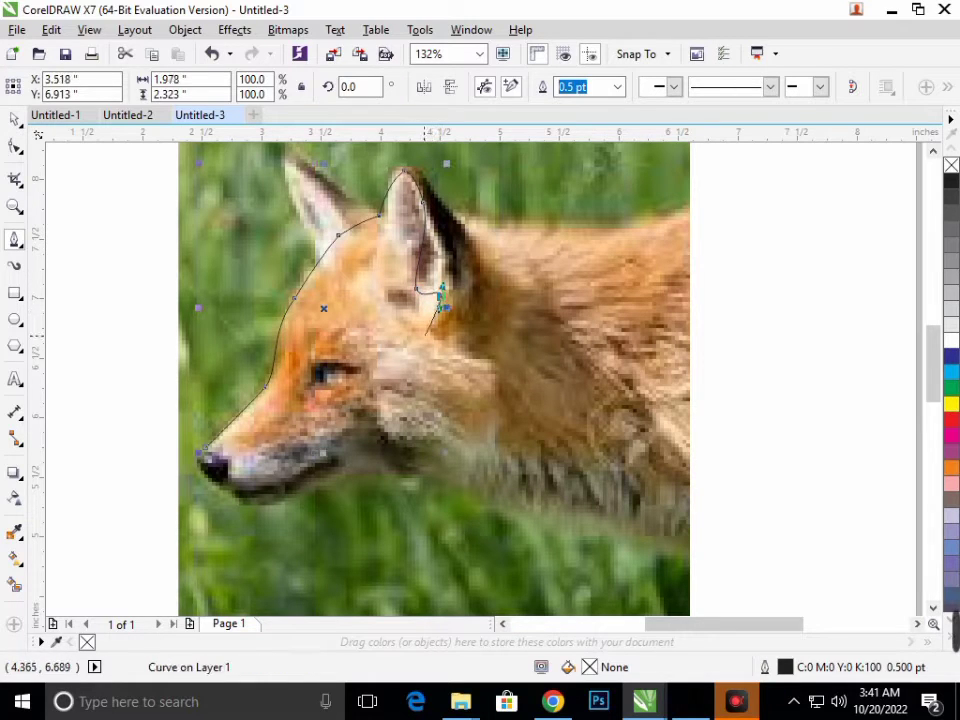
{"action": "left_click_drag", "start_coordinate": [424, 334], "coordinate": [433, 356]}
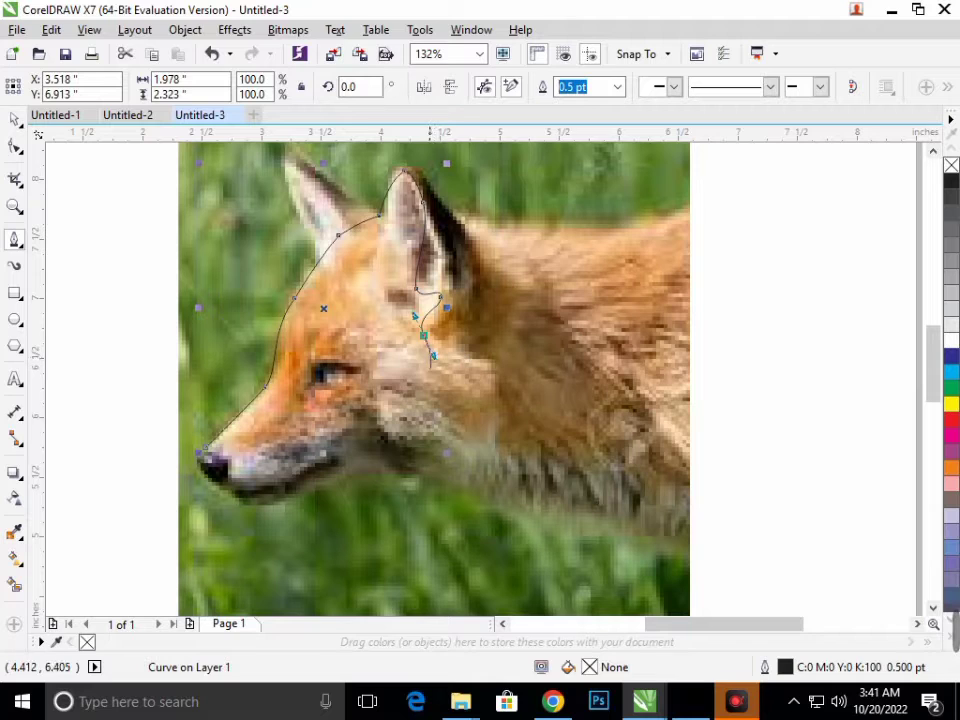
{"action": "key", "text": "ctrl+z"}
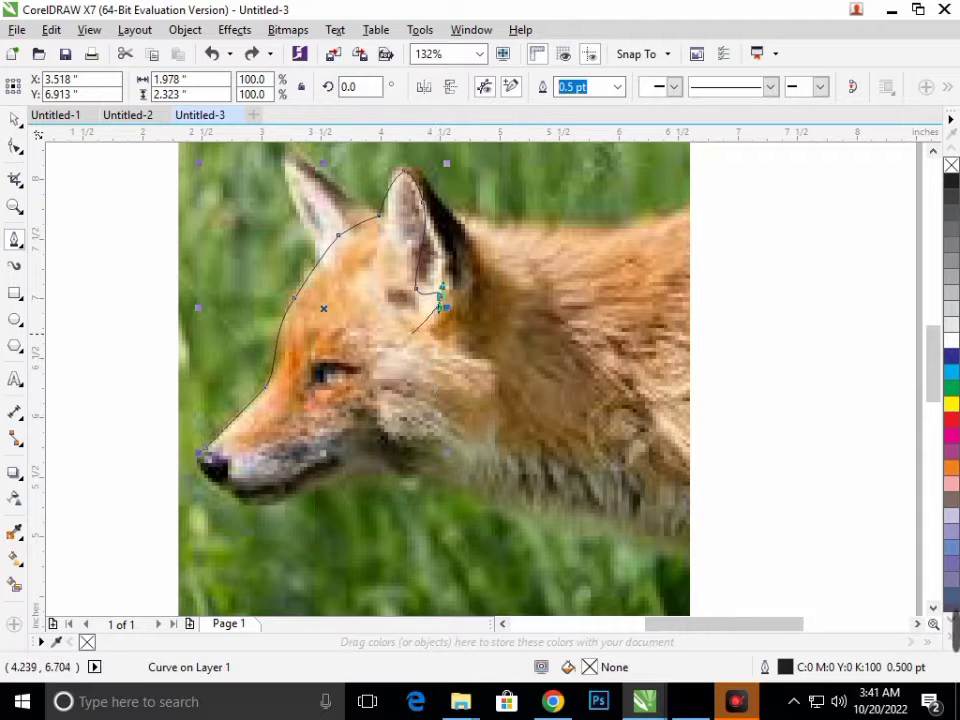
{"action": "left_click_drag", "start_coordinate": [407, 342], "coordinate": [418, 372]}
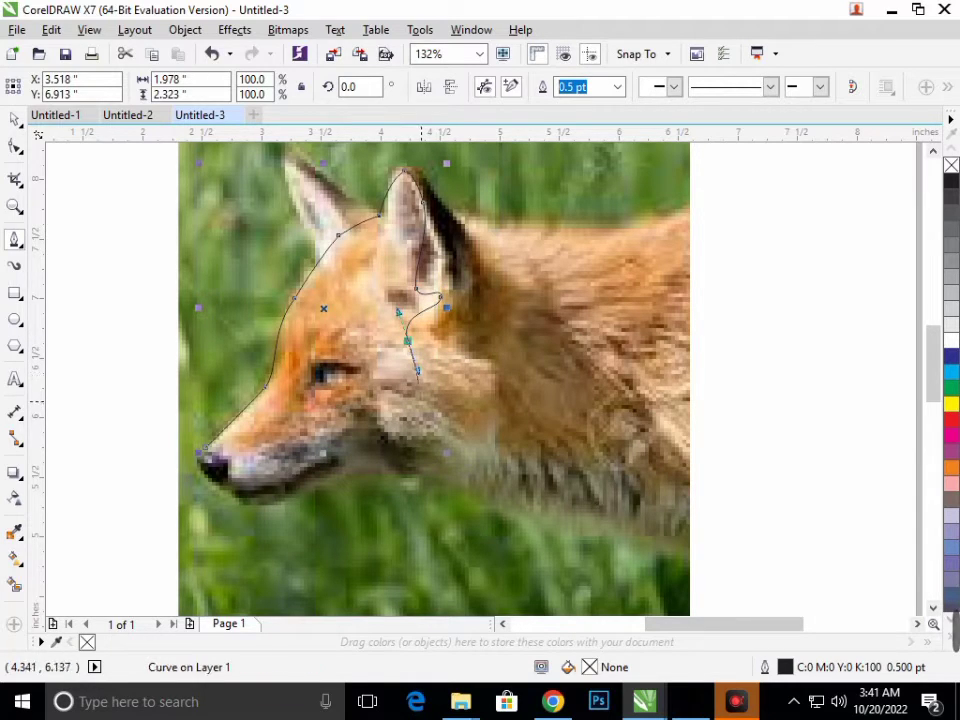
{"action": "left_click_drag", "start_coordinate": [456, 418], "coordinate": [429, 500]}
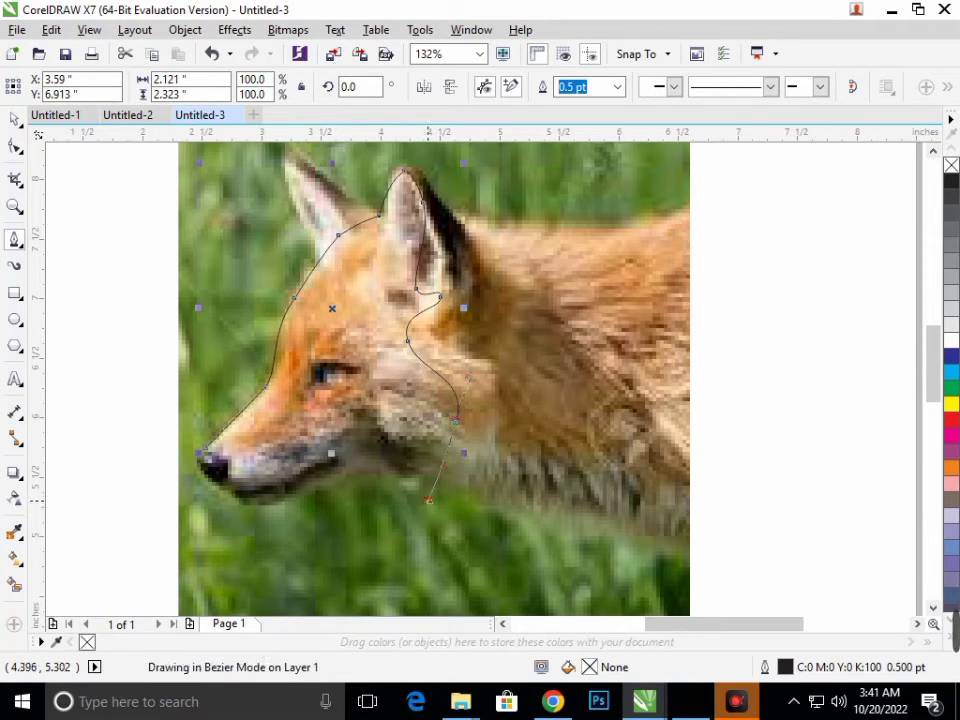
Extend the outline from the neck end along the lower jaw to the chin
{"action": "left_click", "coordinate": [427, 500]}
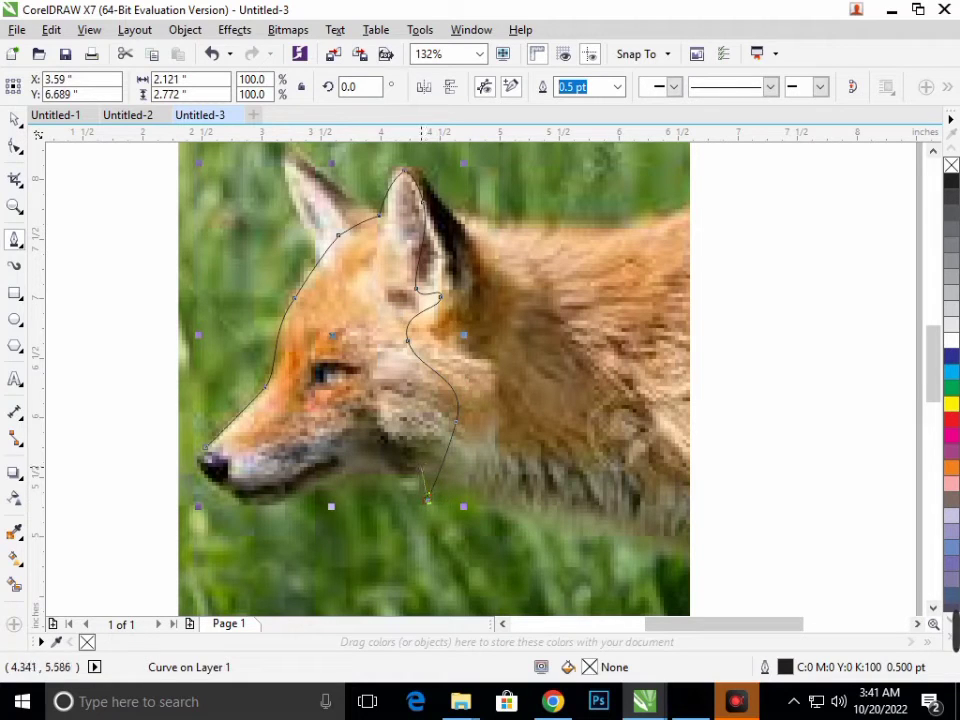
{"action": "left_click", "coordinate": [427, 497]}
{"action": "mouse_move", "coordinate": [421, 467]}
{"action": "left_mouse_down"}
{"action": "mouse_move", "coordinate": [405, 452]}
{"action": "mouse_move", "coordinate": [308, 479]}
{"action": "left_mouse_up"}
{"action": "left_click", "coordinate": [289, 488]}
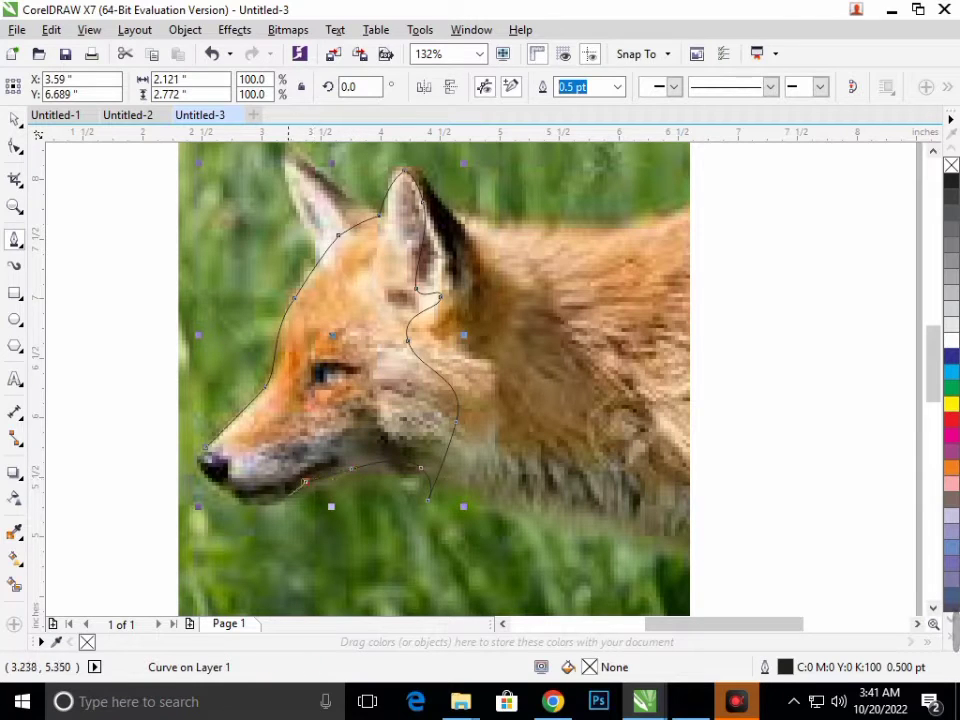
{"action": "left_click", "coordinate": [276, 490]}
{"action": "left_click", "coordinate": [267, 502]}
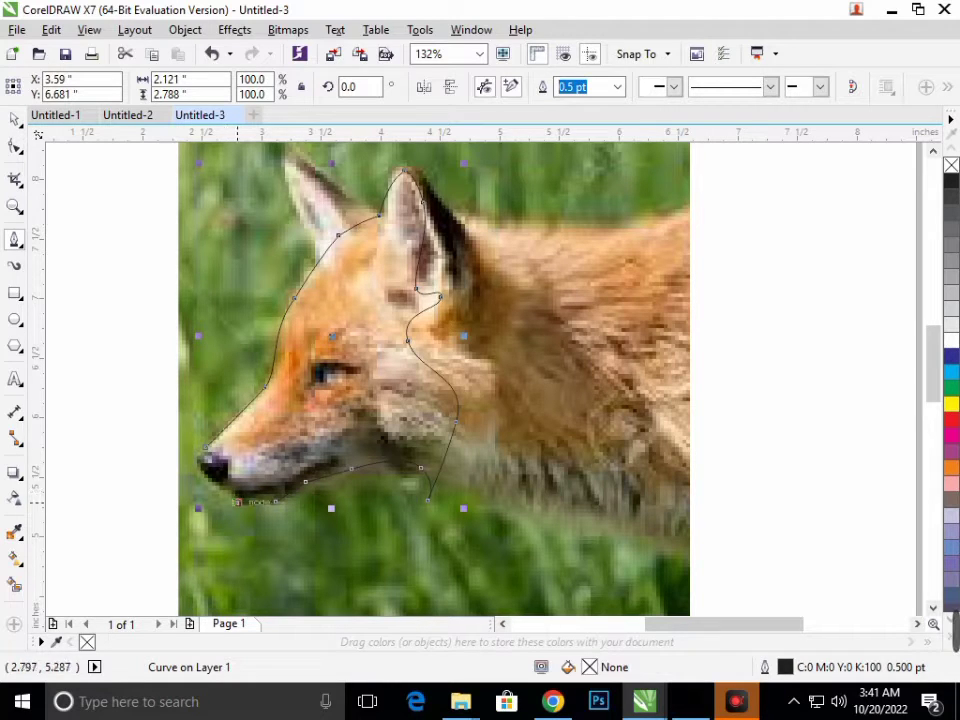
Run the outline from the chin back along the mouth line to end near the neck
{"action": "left_click", "coordinate": [235, 495]}
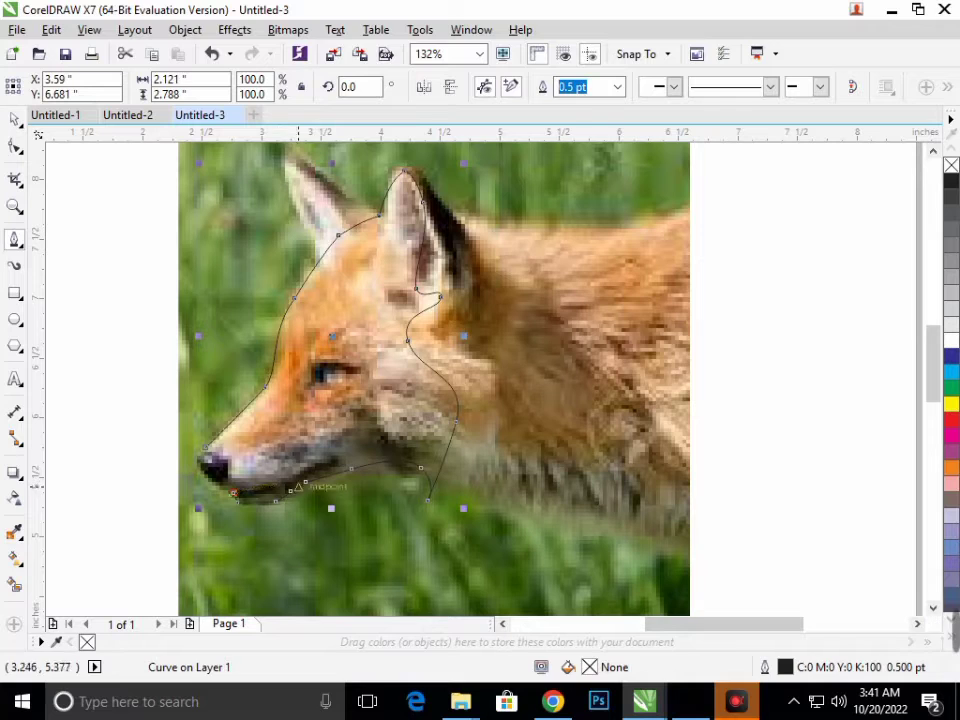
{"action": "left_click", "coordinate": [315, 471]}
{"action": "left_click_drag", "start_coordinate": [316, 470], "coordinate": [343, 453]}
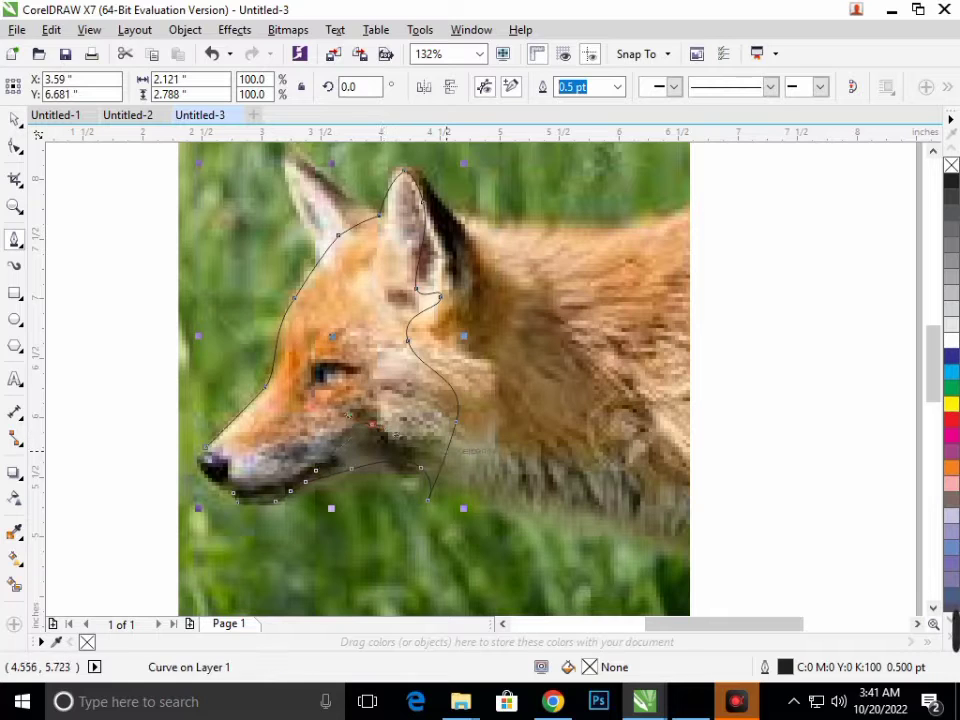
{"action": "left_click_drag", "start_coordinate": [404, 446], "coordinate": [421, 448]}
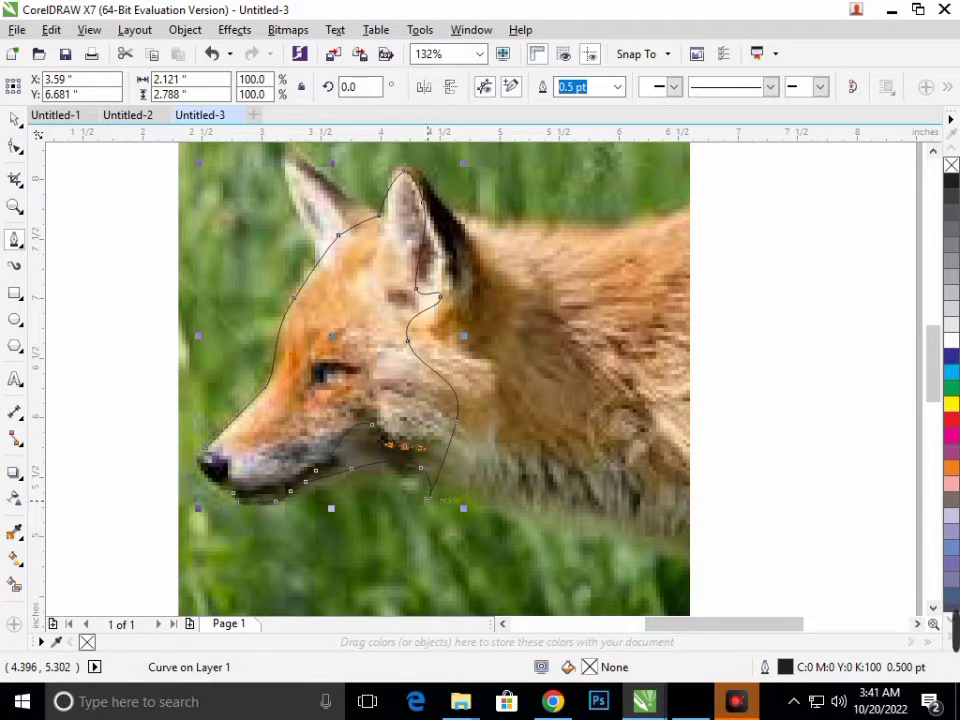
{"action": "left_click", "coordinate": [433, 497]}
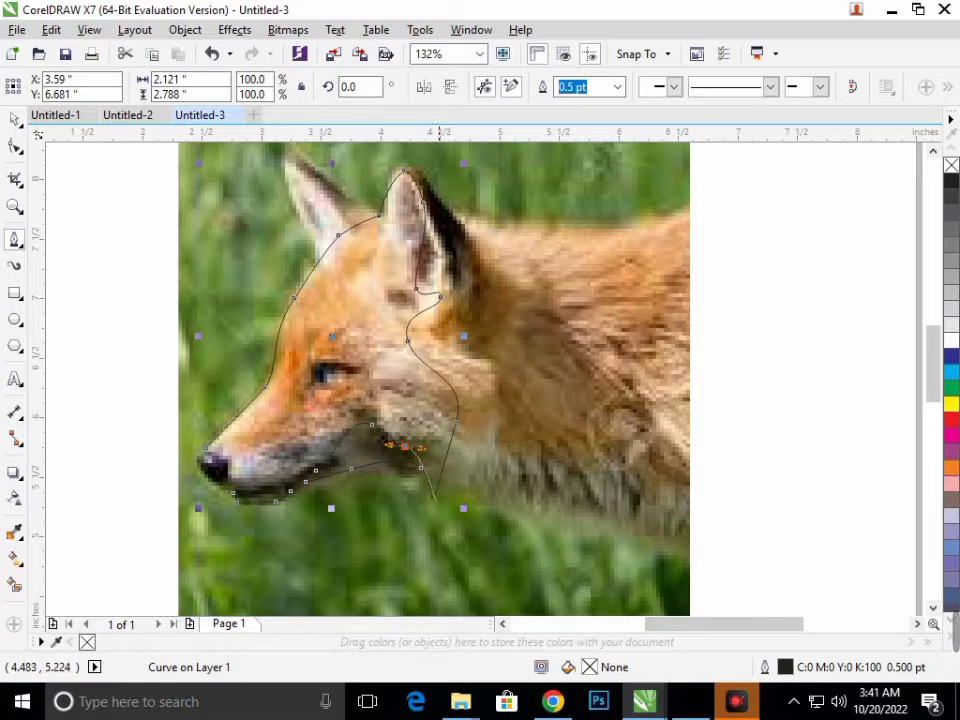
{"action": "left_click", "coordinate": [437, 512]}
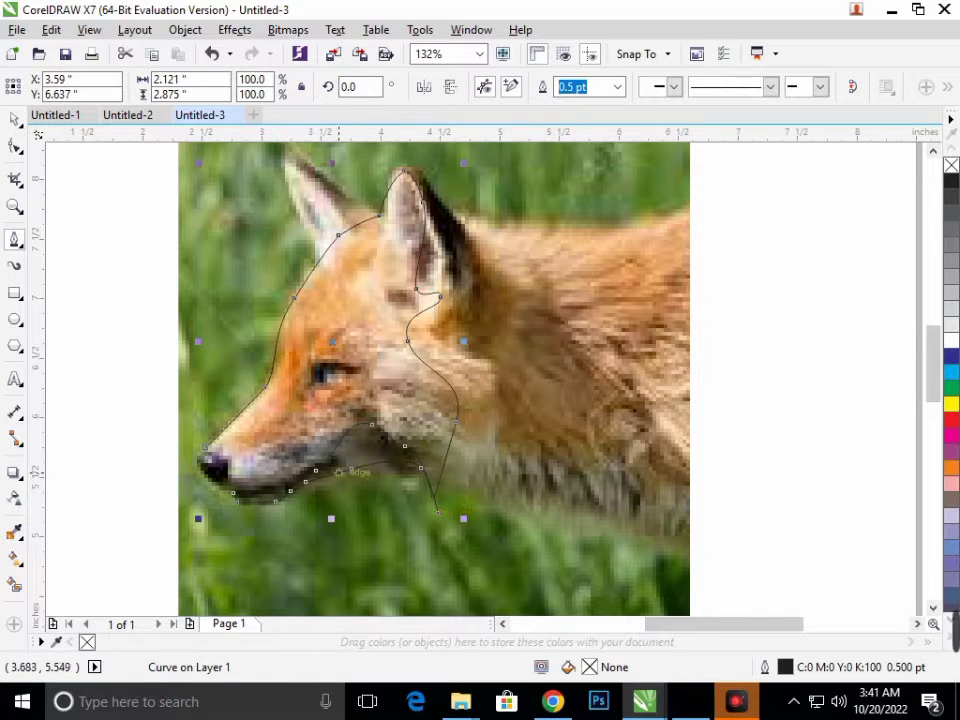
Attempt a jaw curve from the chin, undo its misplaced segments and abandon it
{"action": "scroll", "coordinate": [296, 552], "scroll_direction": "up", "scroll_amount": 3}
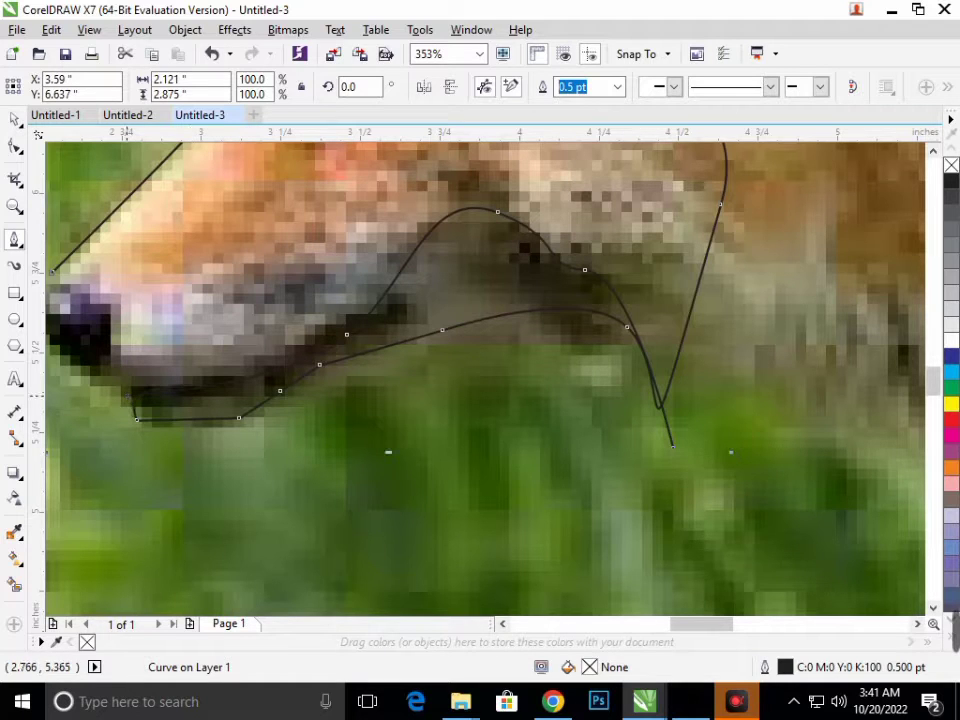
{"action": "left_click", "coordinate": [113, 413]}
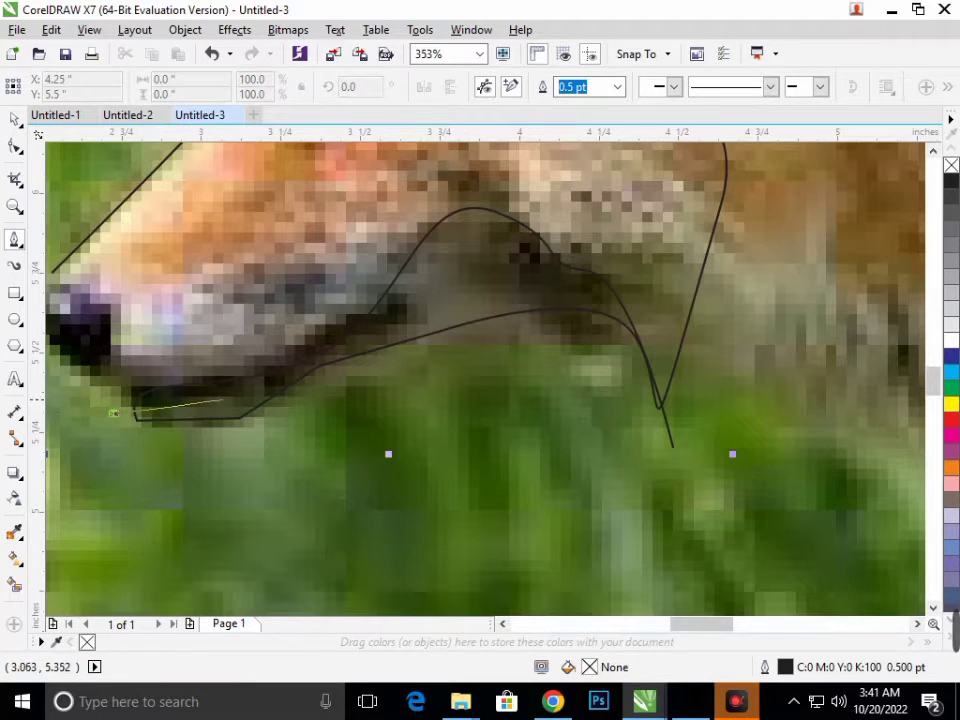
{"action": "mouse_move", "coordinate": [222, 400]}
{"action": "left_mouse_down"}
{"action": "mouse_move", "coordinate": [269, 400]}
{"action": "mouse_move", "coordinate": [338, 370]}
{"action": "left_mouse_up"}
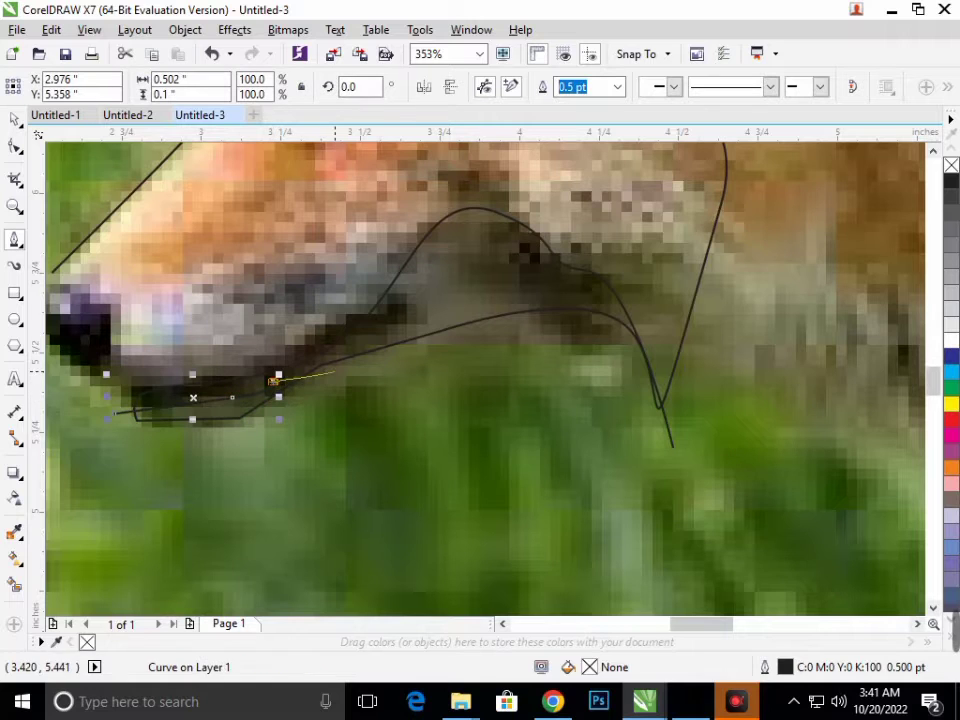
{"action": "key", "text": "ctrl+z"}
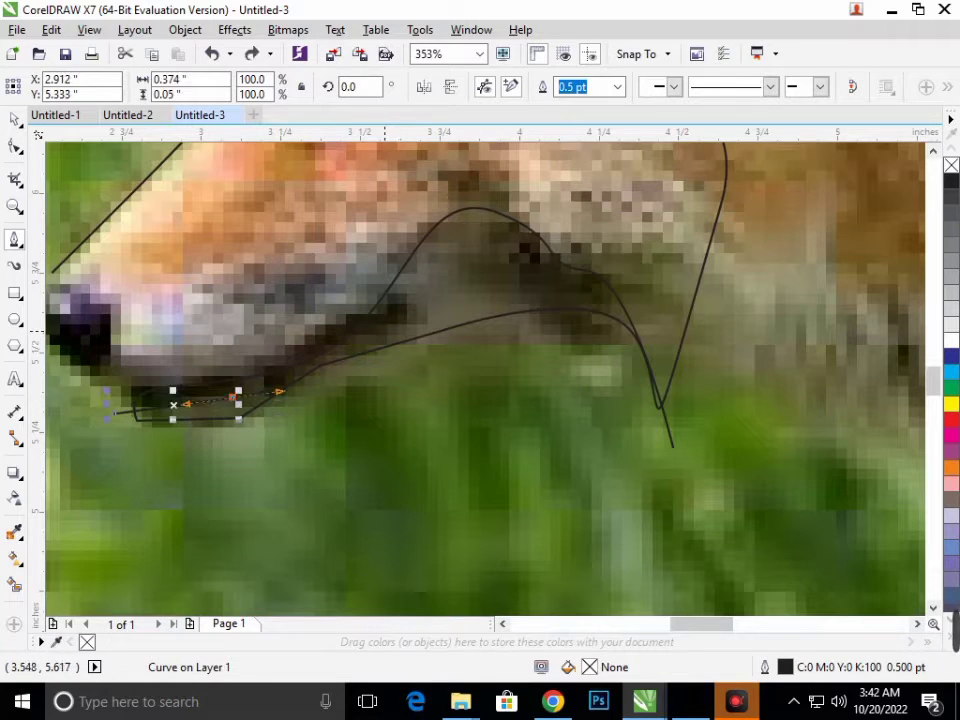
{"action": "left_click_drag", "start_coordinate": [430, 310], "coordinate": [480, 308]}
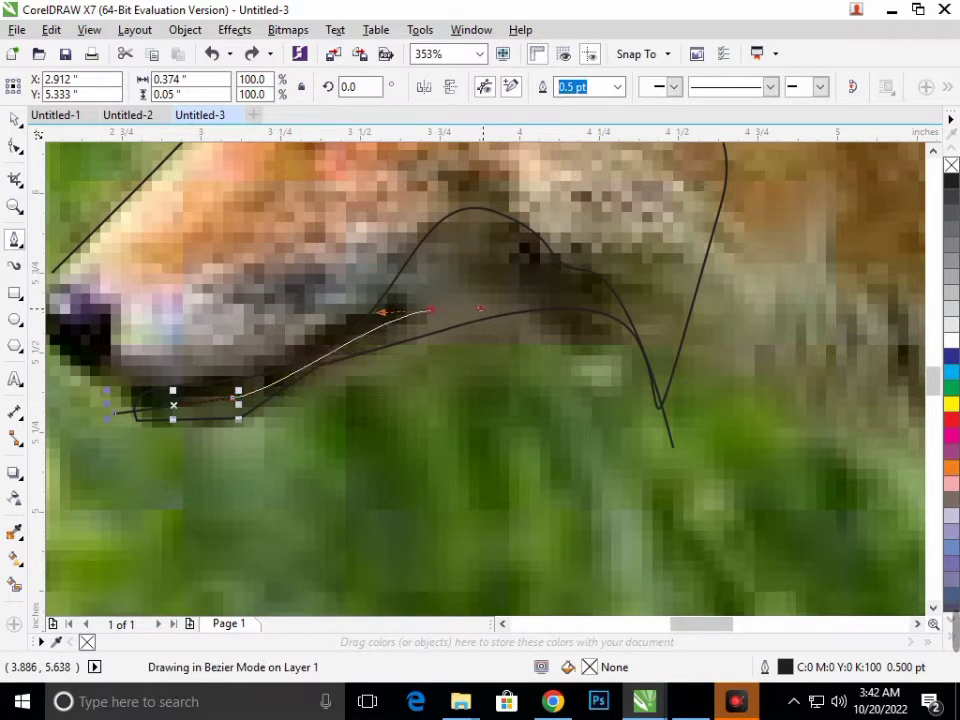
{"action": "key", "text": "ctrl+z"}
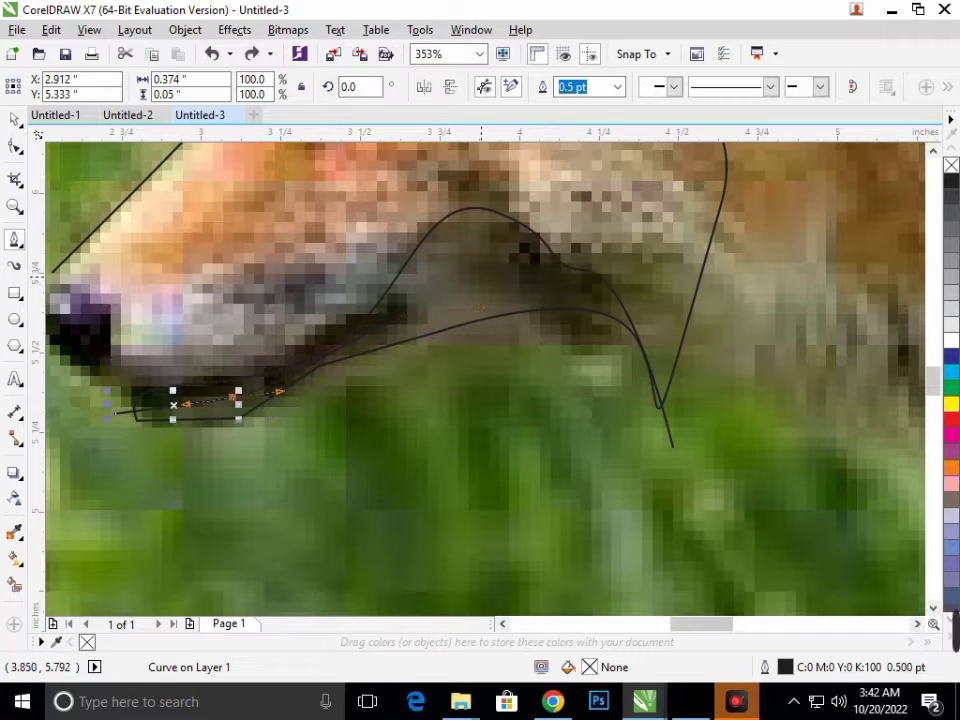
{"action": "left_click_drag", "start_coordinate": [481, 256], "coordinate": [551, 264]}
{"action": "key", "text": "ctrl+z"}
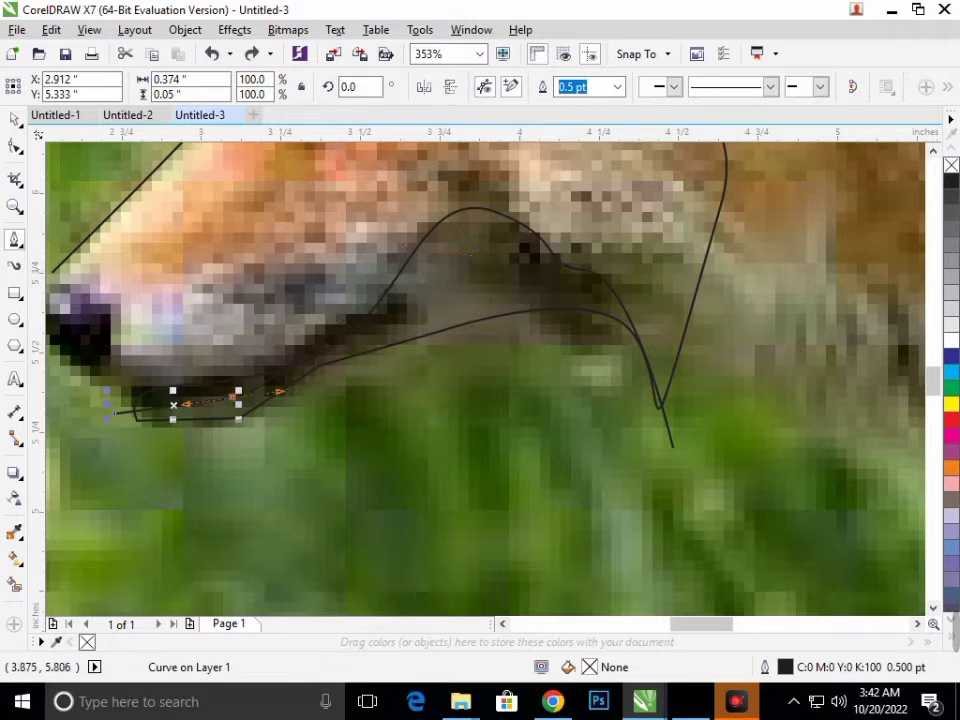
{"action": "key", "text": "Escape"}
Redraw the jaw curve from the chin along the jawline down to meet the neck outline
{"action": "left_click", "coordinate": [118, 402]}
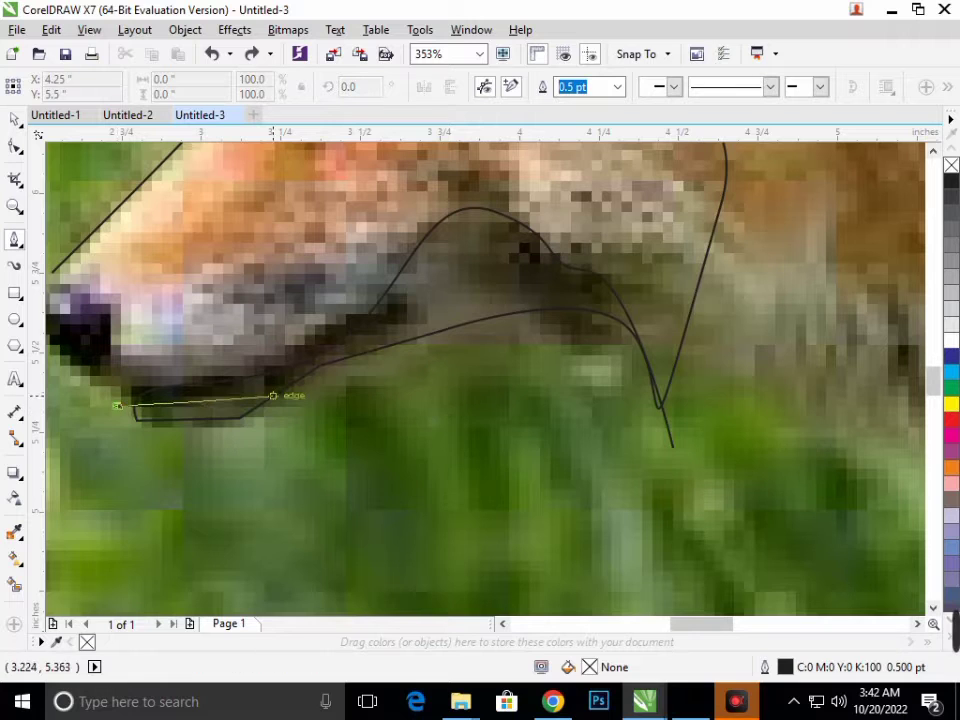
{"action": "mouse_move", "coordinate": [385, 330]}
{"action": "left_mouse_down"}
{"action": "mouse_move", "coordinate": [410, 322]}
{"action": "mouse_move", "coordinate": [471, 264]}
{"action": "left_mouse_up"}
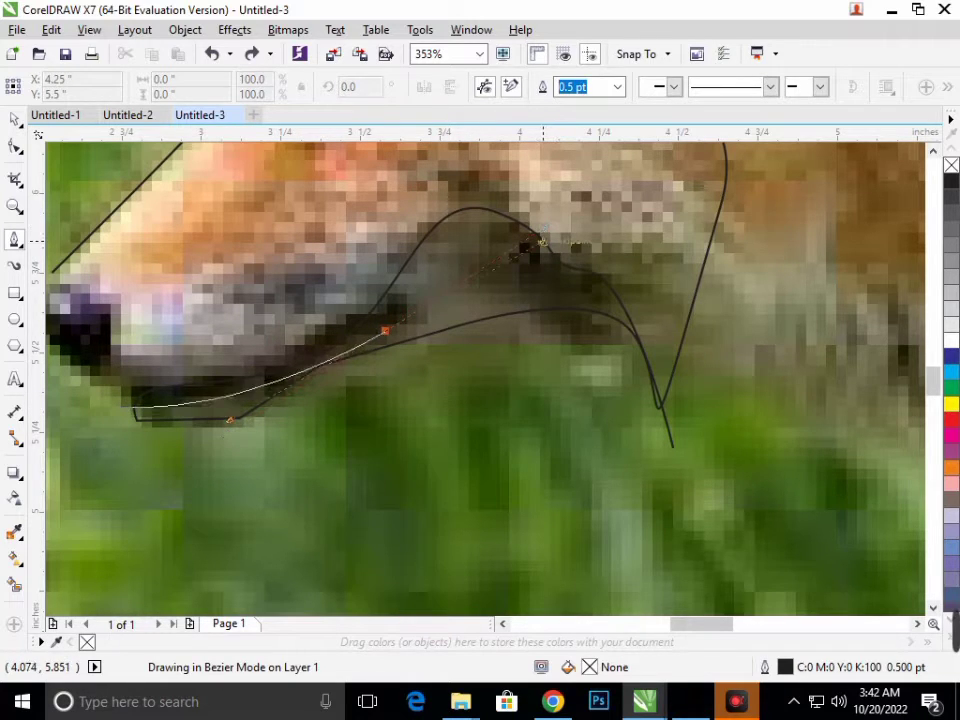
{"action": "left_click", "coordinate": [386, 328]}
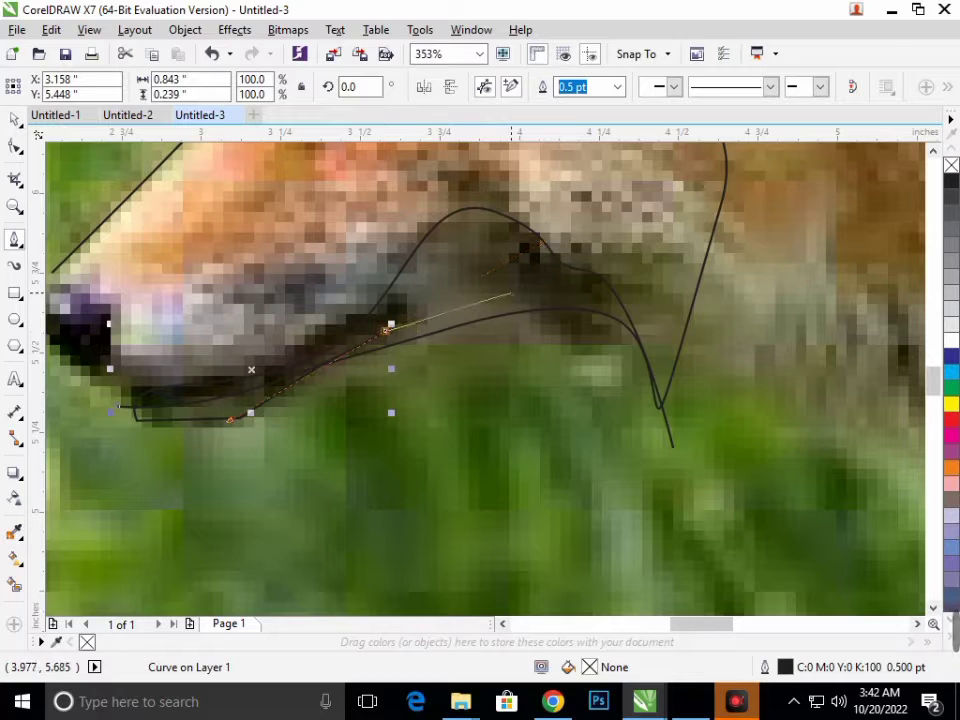
{"action": "left_click_drag", "start_coordinate": [520, 285], "coordinate": [571, 320]}
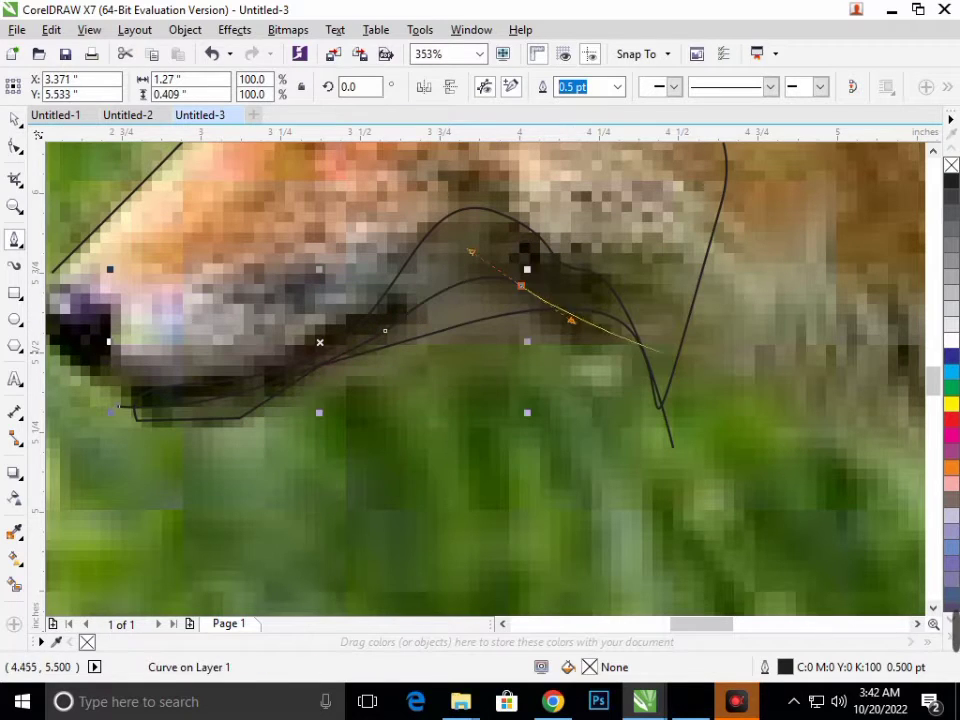
{"action": "key", "text": "ctrl+z"}
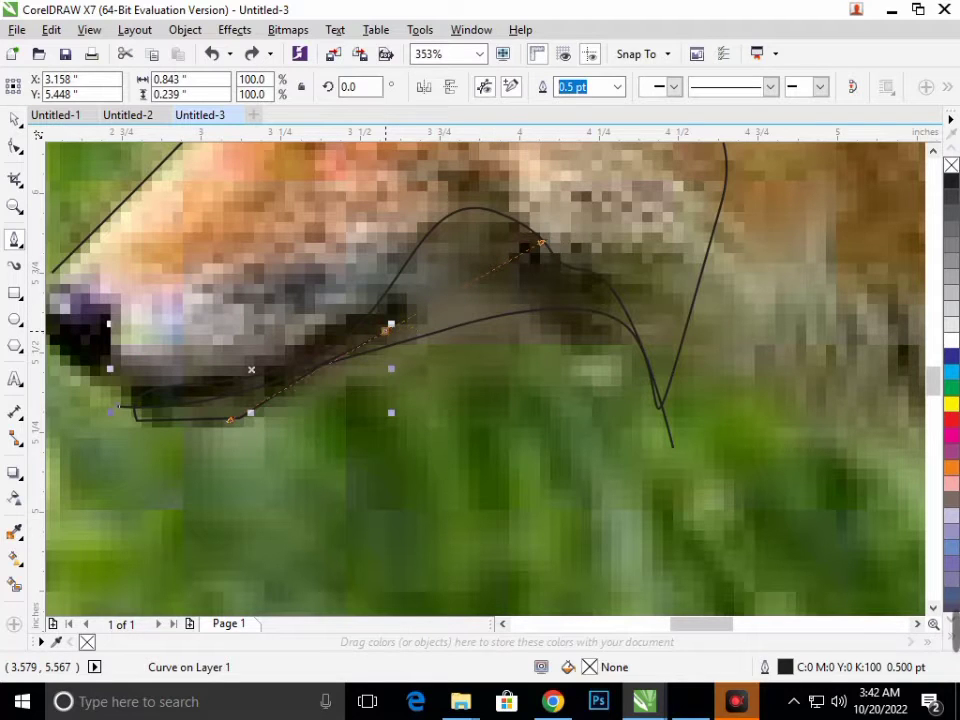
{"action": "left_click_drag", "start_coordinate": [495, 262], "coordinate": [556, 281]}
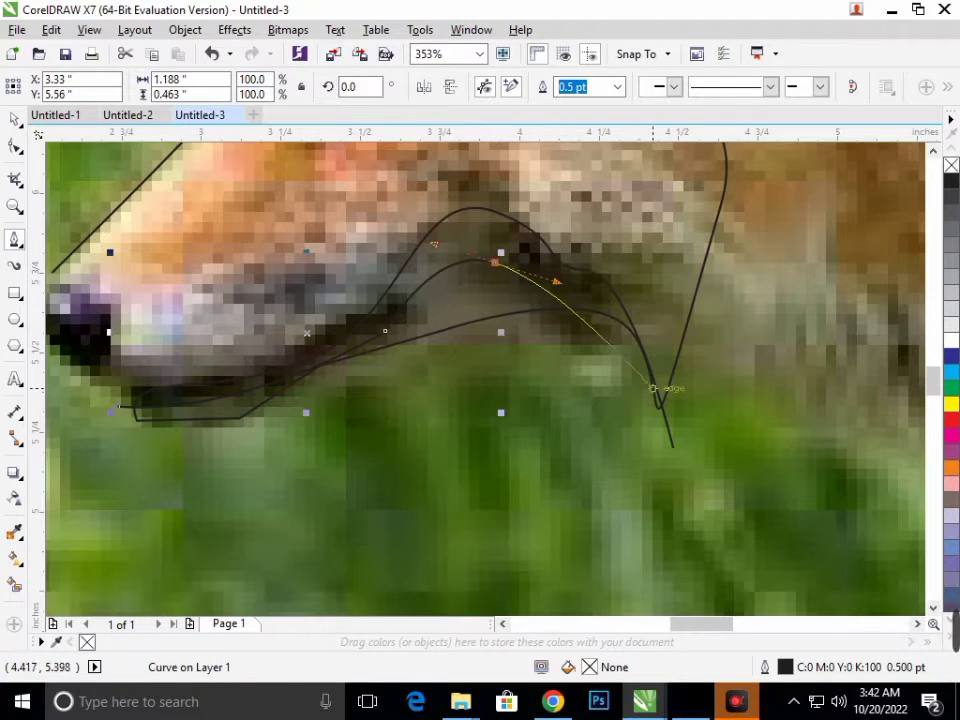
{"action": "left_click_drag", "start_coordinate": [660, 404], "coordinate": [678, 518]}
{"action": "key", "text": "space"}
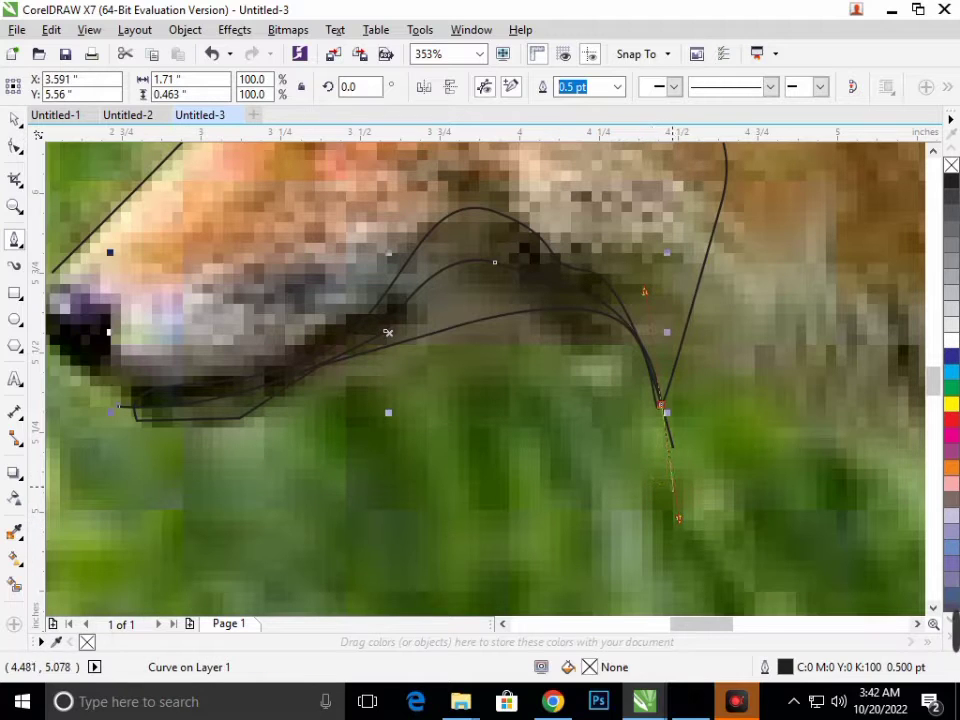
{"action": "left_click", "coordinate": [672, 487]}
{"action": "scroll", "coordinate": [296, 552], "scroll_direction": "down", "scroll_amount": 3}
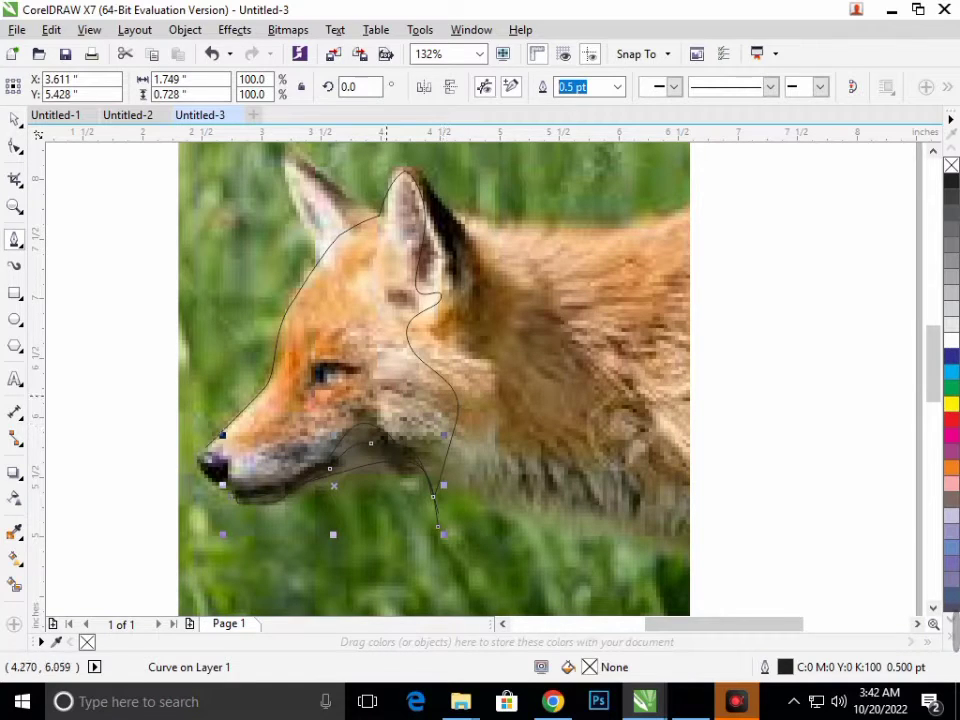
Trace the fox's eye with a small closed five-node curve
{"action": "key", "text": "Escape"}
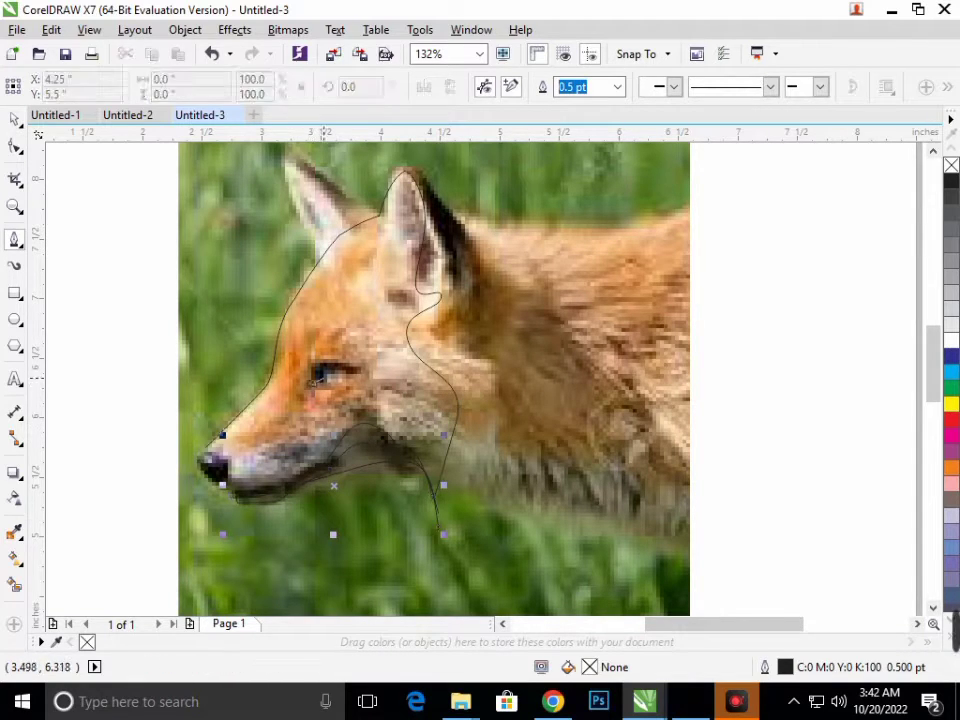
{"action": "left_click", "coordinate": [345, 372]}
{"action": "left_click", "coordinate": [304, 356]}
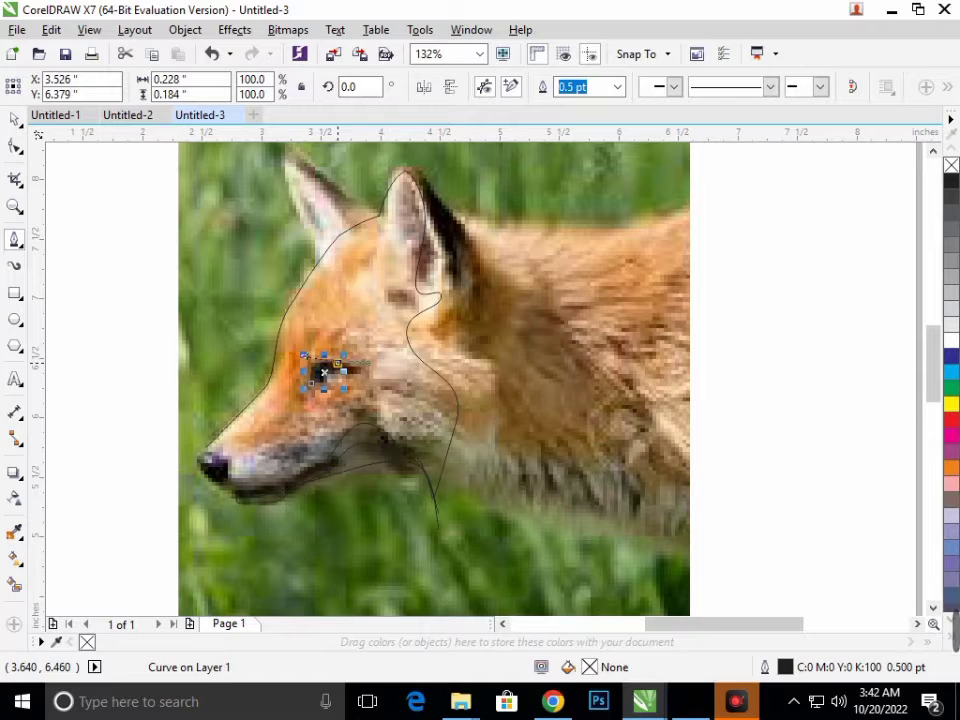
{"action": "left_click", "coordinate": [362, 372]}
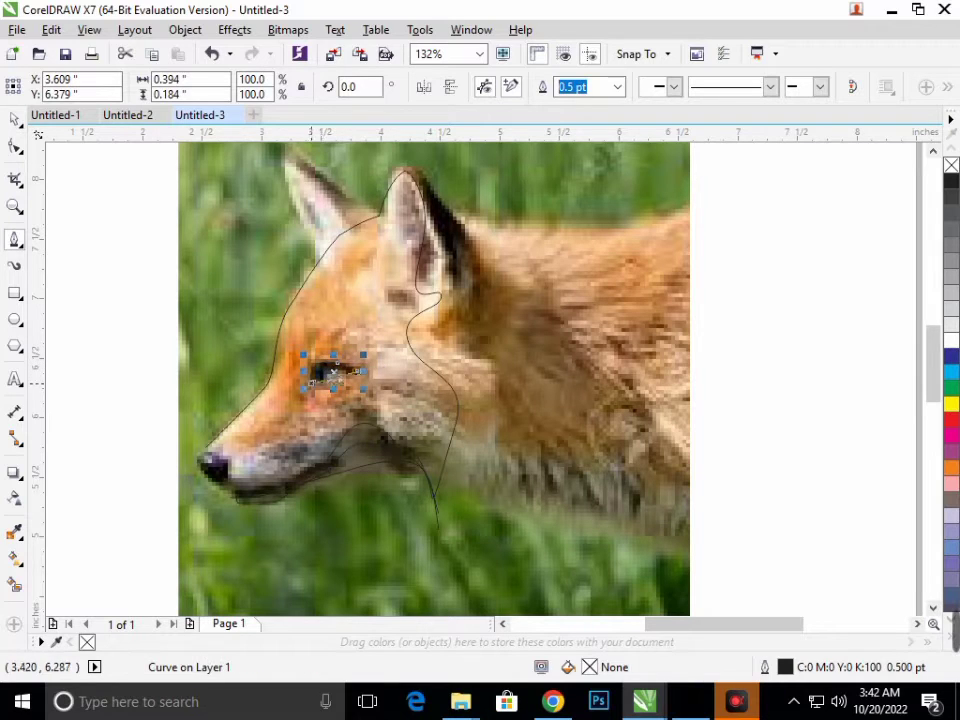
{"action": "left_click", "coordinate": [333, 372]}
{"action": "left_click", "coordinate": [311, 381]}
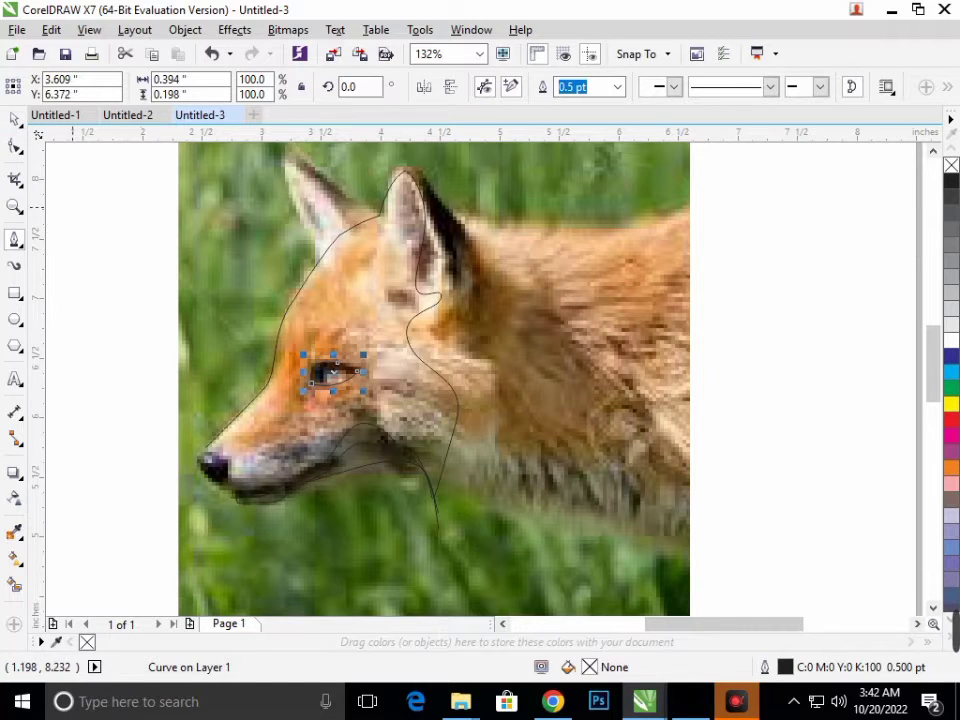
{"action": "left_click", "coordinate": [14, 118]}
Move the fox outline left of the photo and snap the jaw curve onto its lower end
{"action": "scroll", "coordinate": [500, 327], "scroll_direction": "down", "scroll_amount": 2}
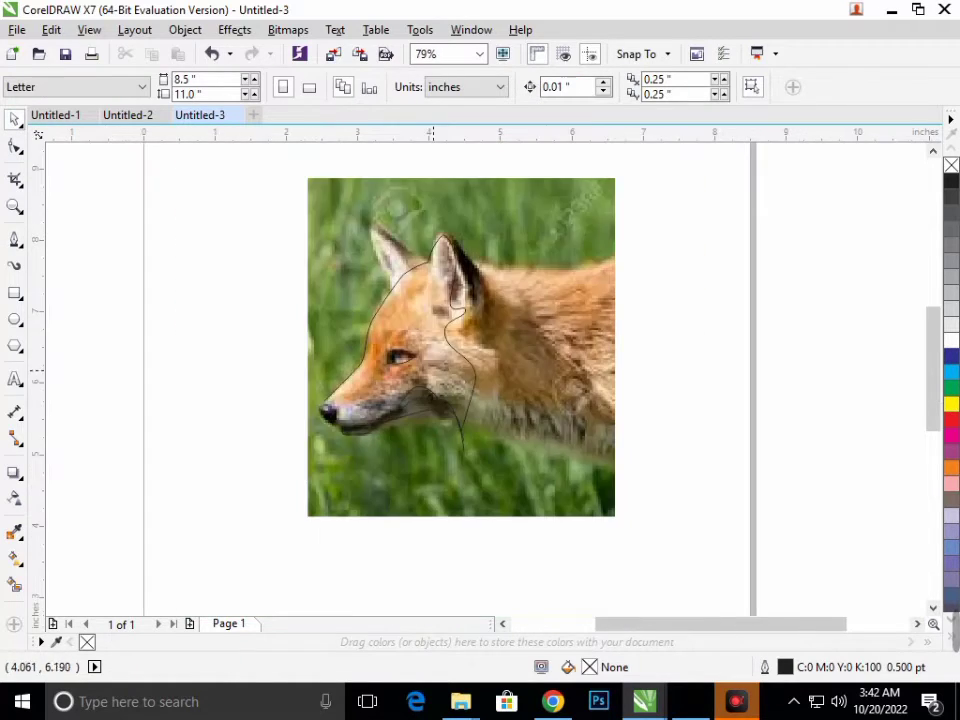
{"action": "left_click_drag", "start_coordinate": [460, 371], "coordinate": [264, 372]}
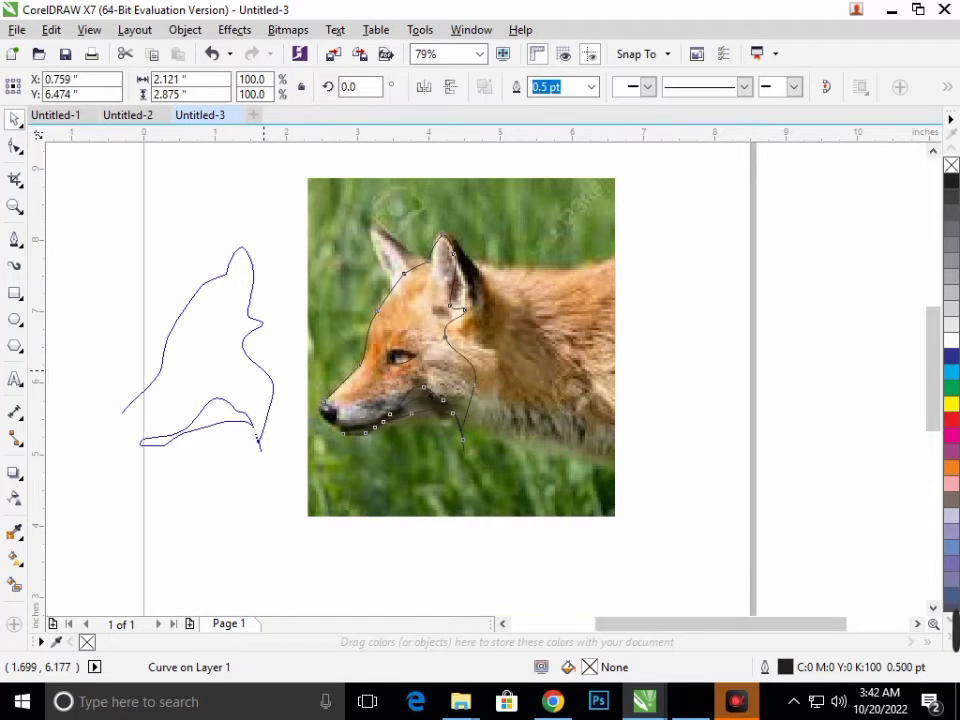
{"action": "left_click", "coordinate": [298, 538]}
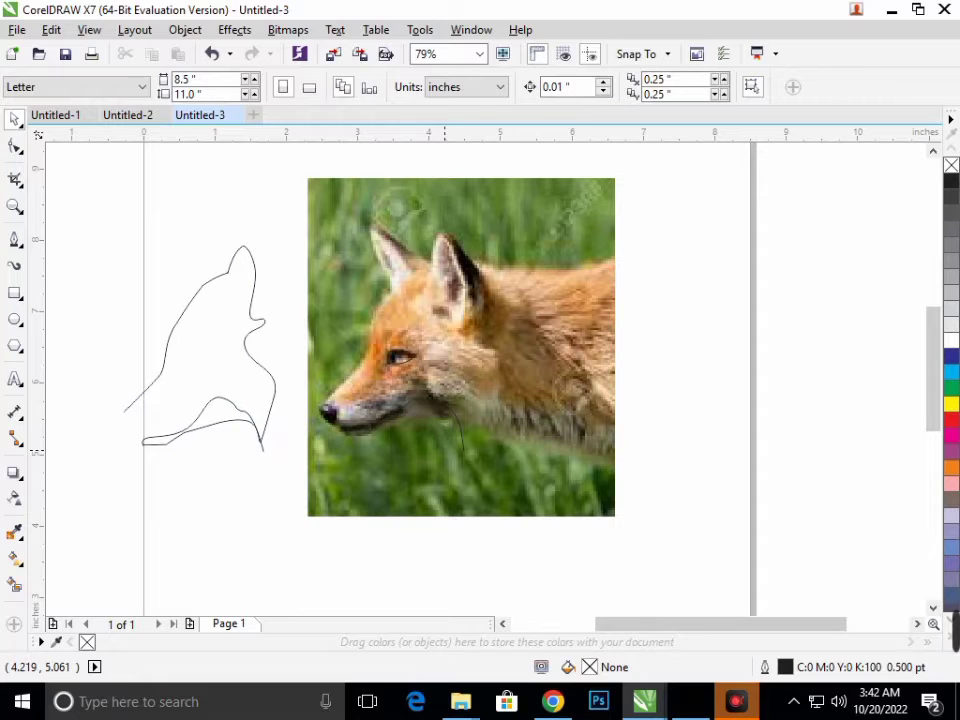
{"action": "mouse_move", "coordinate": [458, 430]}
{"action": "left_mouse_down"}
{"action": "mouse_move", "coordinate": [253, 424]}
{"action": "mouse_move", "coordinate": [266, 421]}
{"action": "mouse_move", "coordinate": [257, 429]}
{"action": "left_mouse_up"}
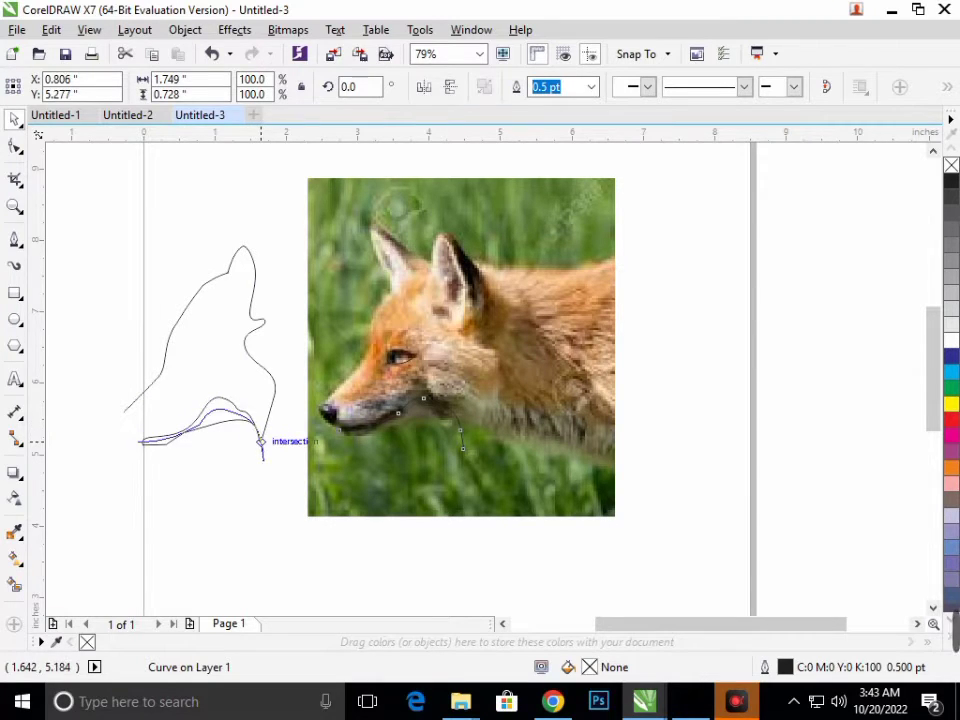
{"action": "left_click_drag", "start_coordinate": [257, 429], "coordinate": [260, 438]}
{"action": "left_click", "coordinate": [226, 539]}
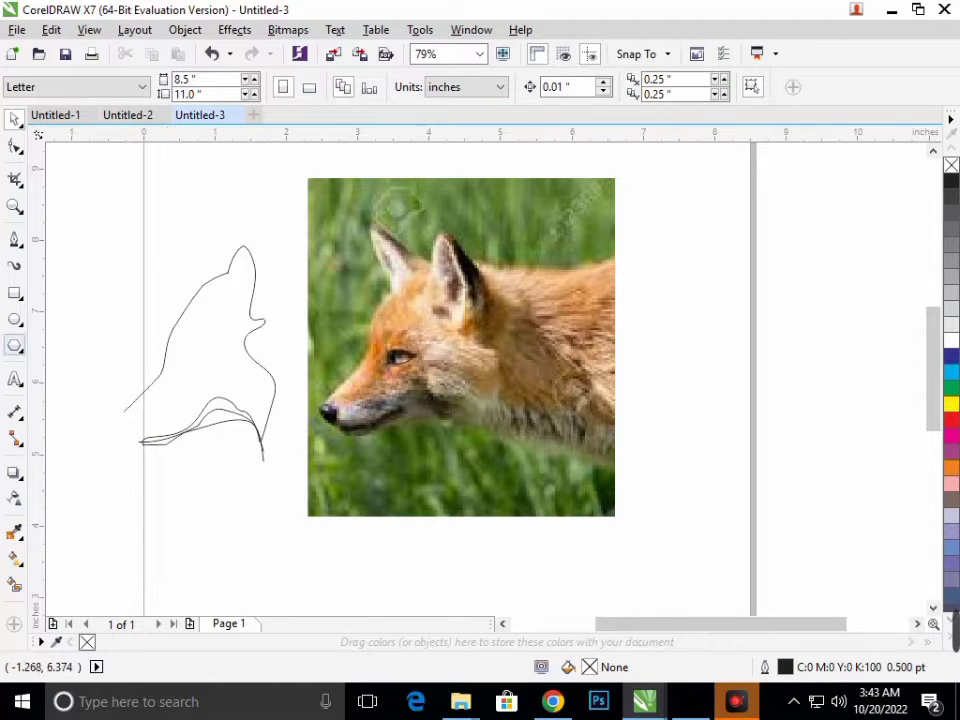
{"action": "left_click", "coordinate": [15, 239]}
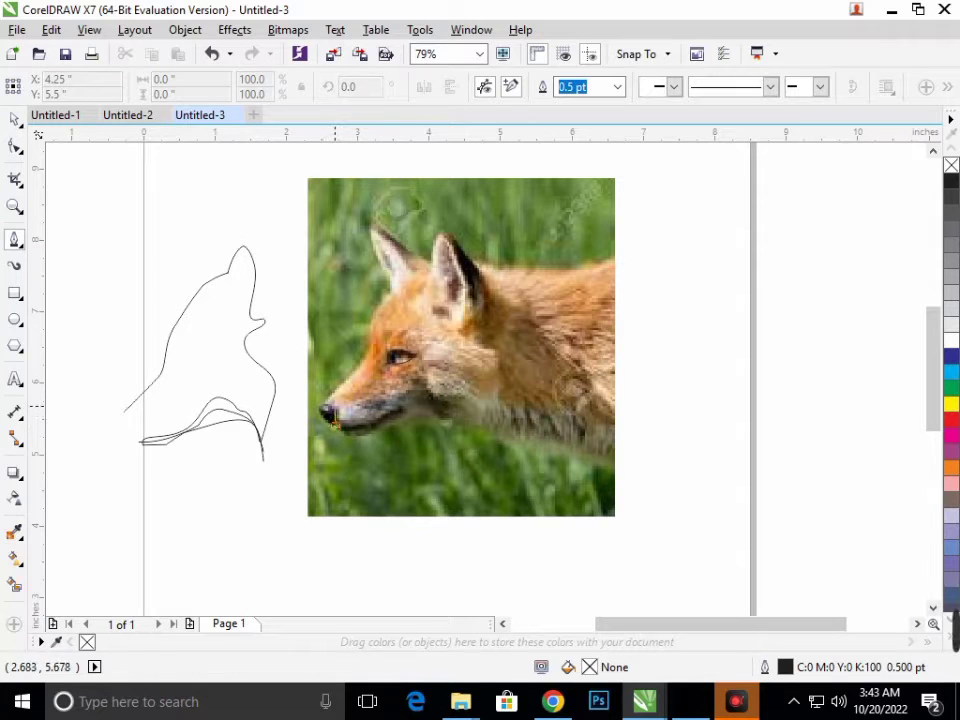
Draw a small nose-tip curve and move it onto the outline's snout
{"action": "left_click", "coordinate": [331, 414]}
{"action": "left_click", "coordinate": [331, 414]}
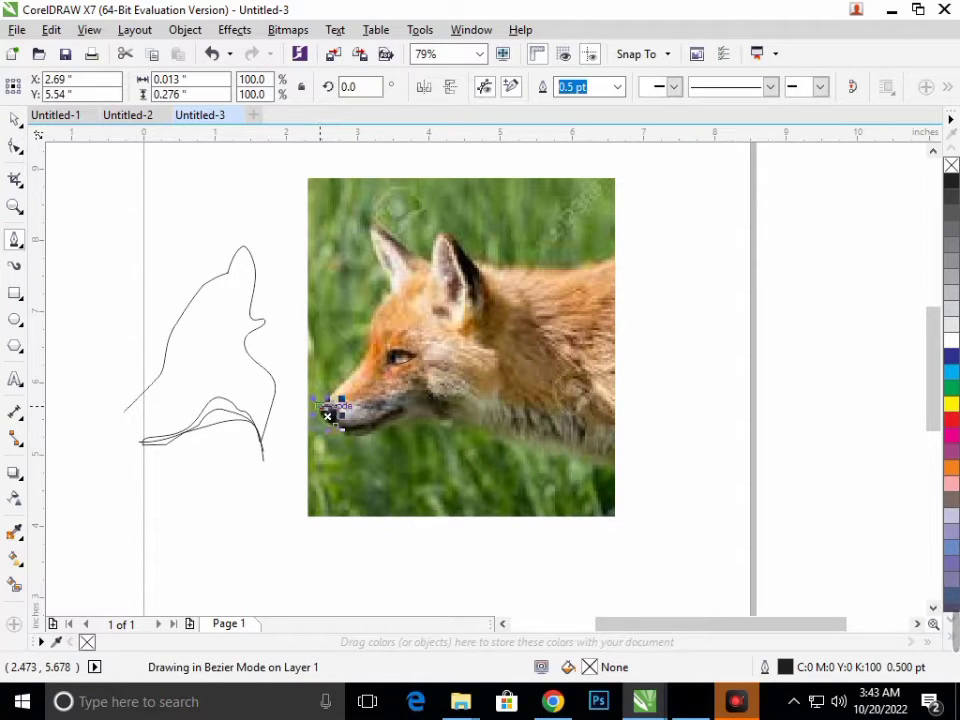
{"action": "double_click", "coordinate": [346, 397]}
{"action": "left_click", "coordinate": [328, 416]}
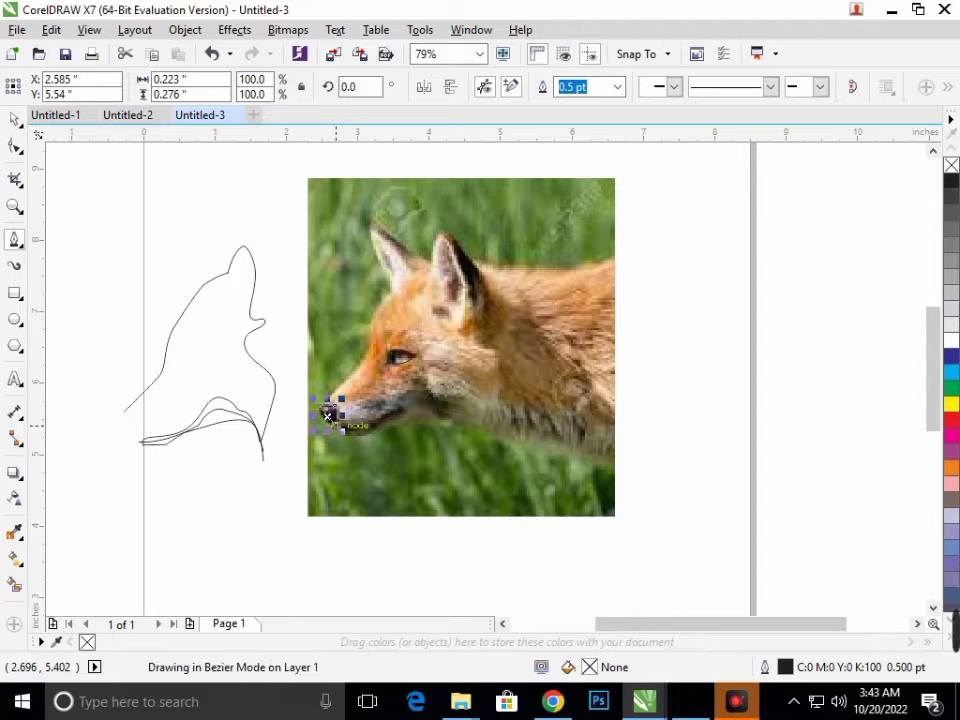
{"action": "key", "text": "Escape"}
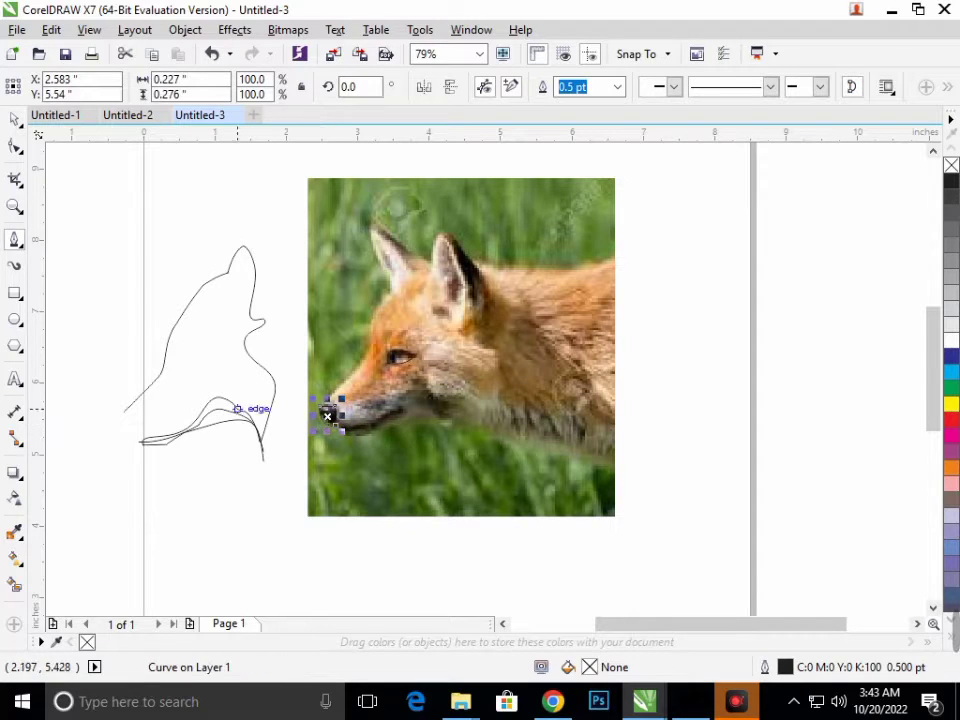
{"action": "left_click", "coordinate": [15, 119]}
{"action": "key", "text": "Escape"}
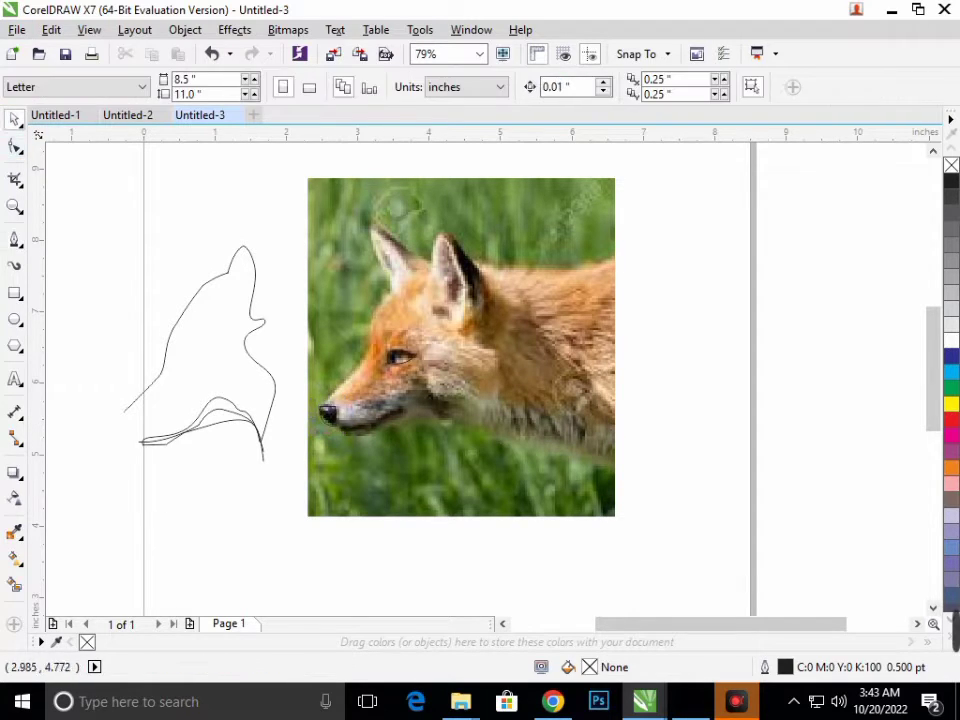
{"action": "left_click_drag", "start_coordinate": [124, 412], "coordinate": [132, 421]}
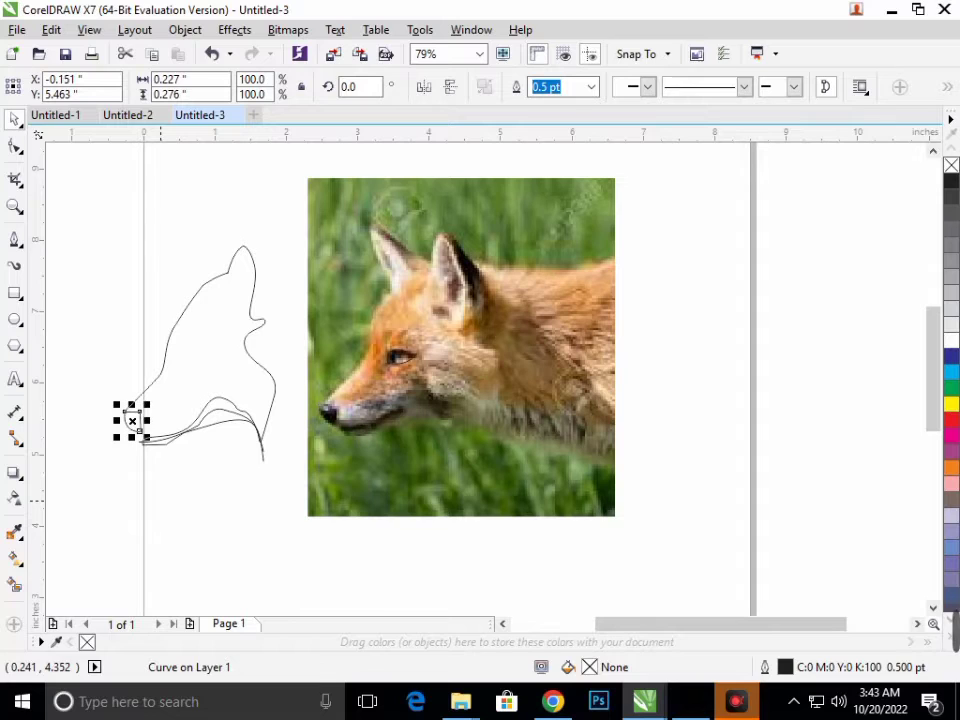
{"action": "key", "text": "Escape"}
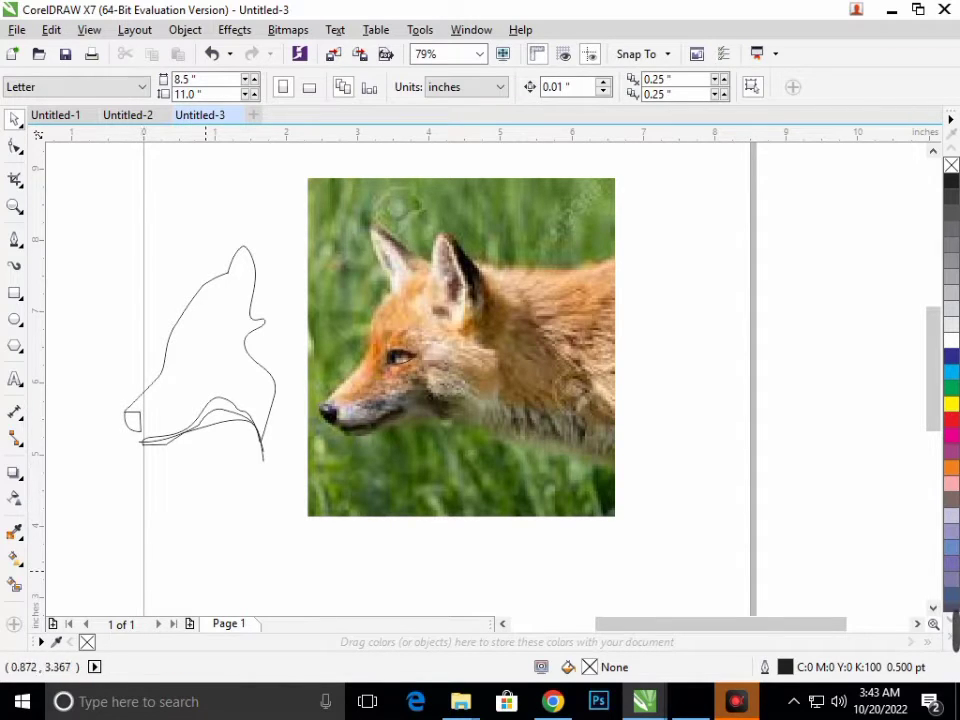
{"action": "left_click", "coordinate": [793, 701]}
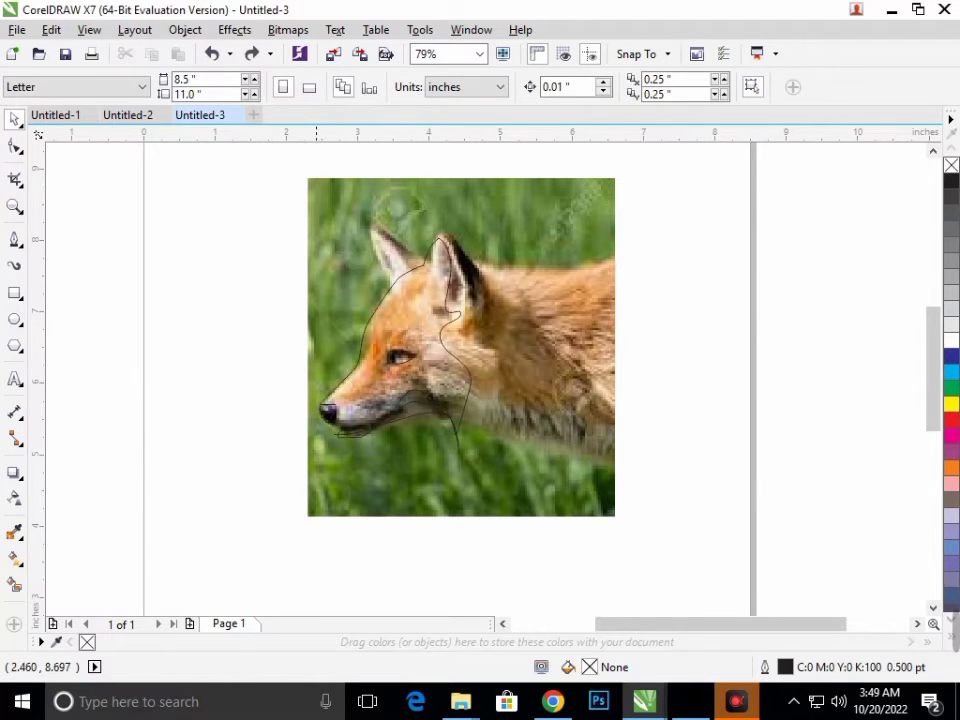
Trace the left ear with two curves running from its tip down to the head outline
{"action": "scroll", "coordinate": [446, 205], "scroll_direction": "up", "scroll_amount": 3}
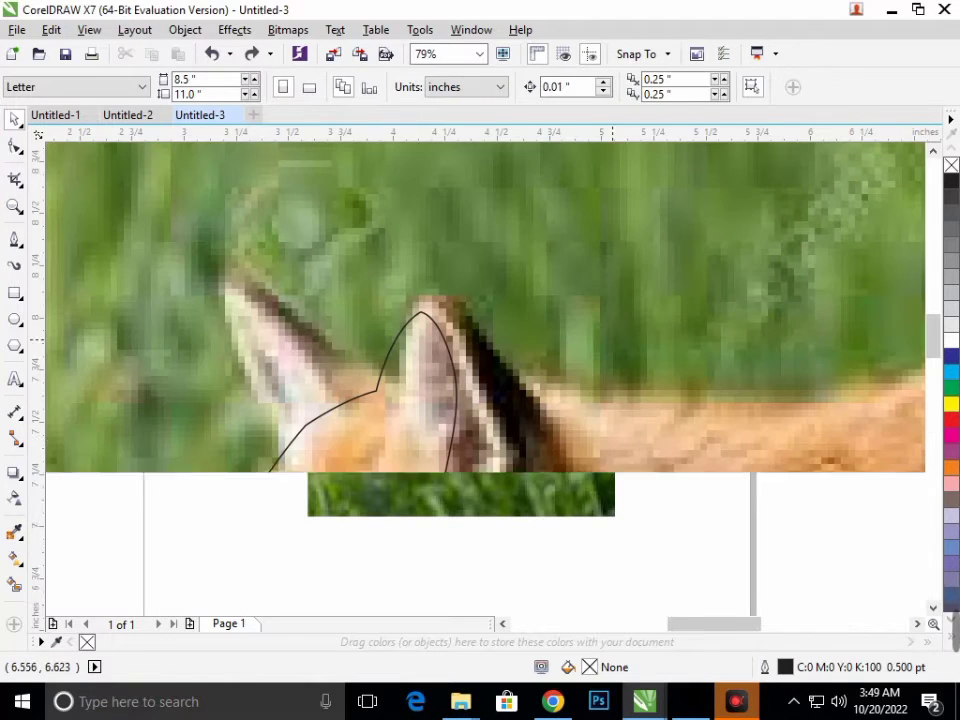
{"action": "left_click", "coordinate": [268, 390]}
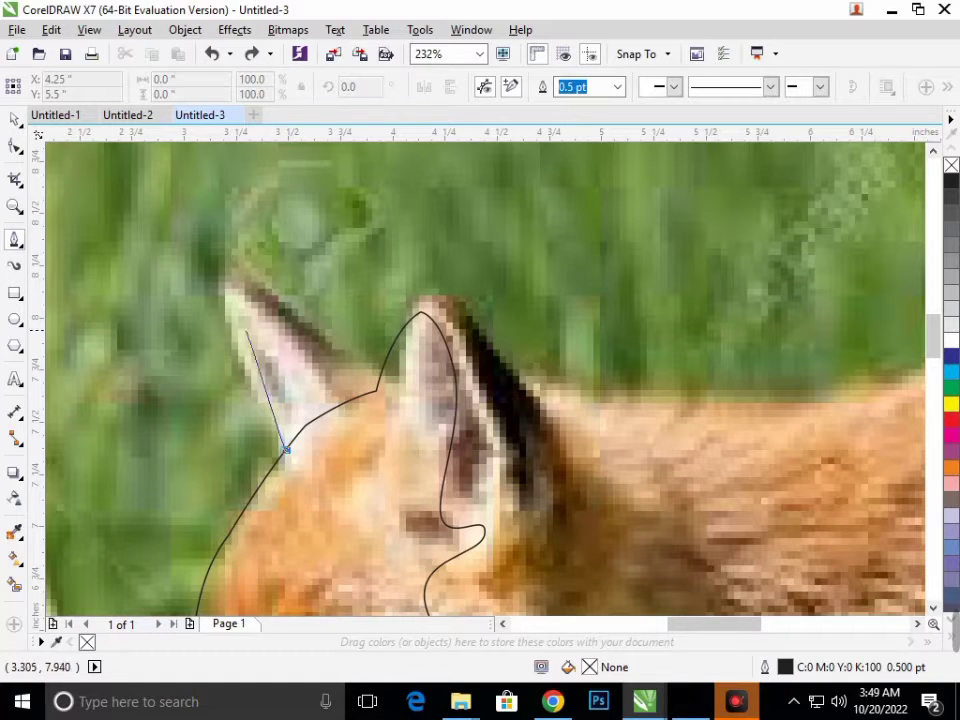
{"action": "left_click_drag", "start_coordinate": [244, 324], "coordinate": [275, 326]}
{"action": "key", "text": "space"}
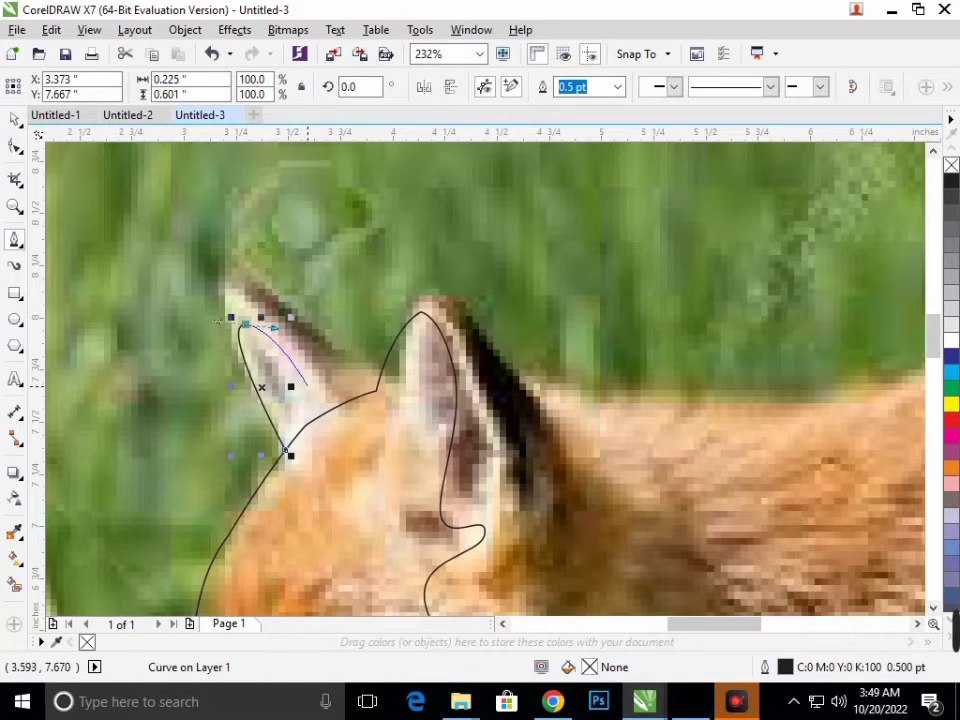
{"action": "left_click", "coordinate": [340, 404]}
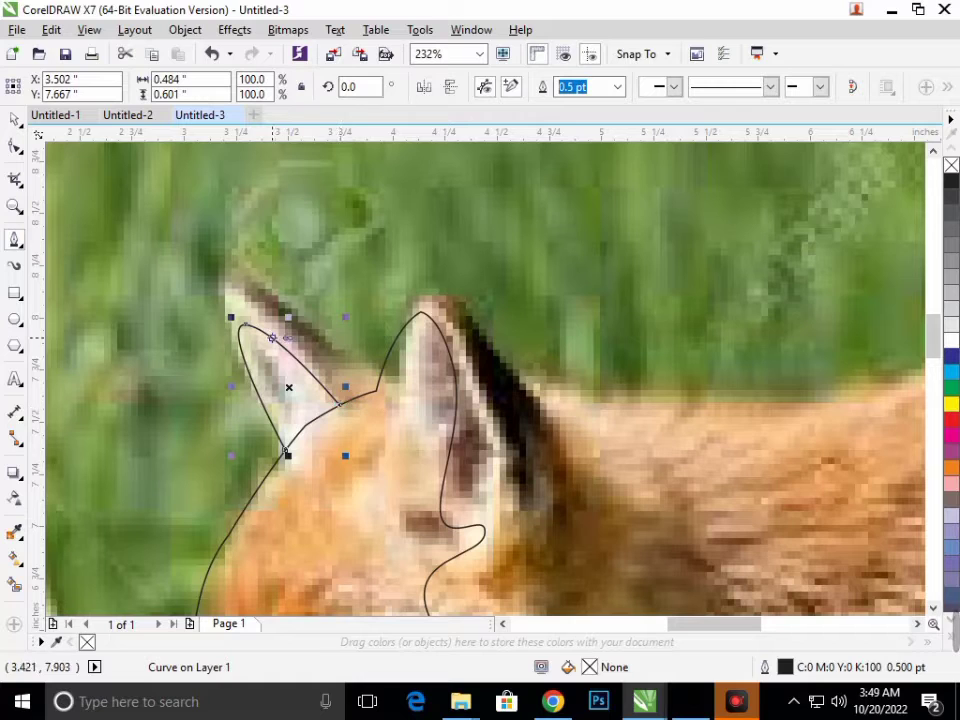
{"action": "left_click", "coordinate": [260, 338]}
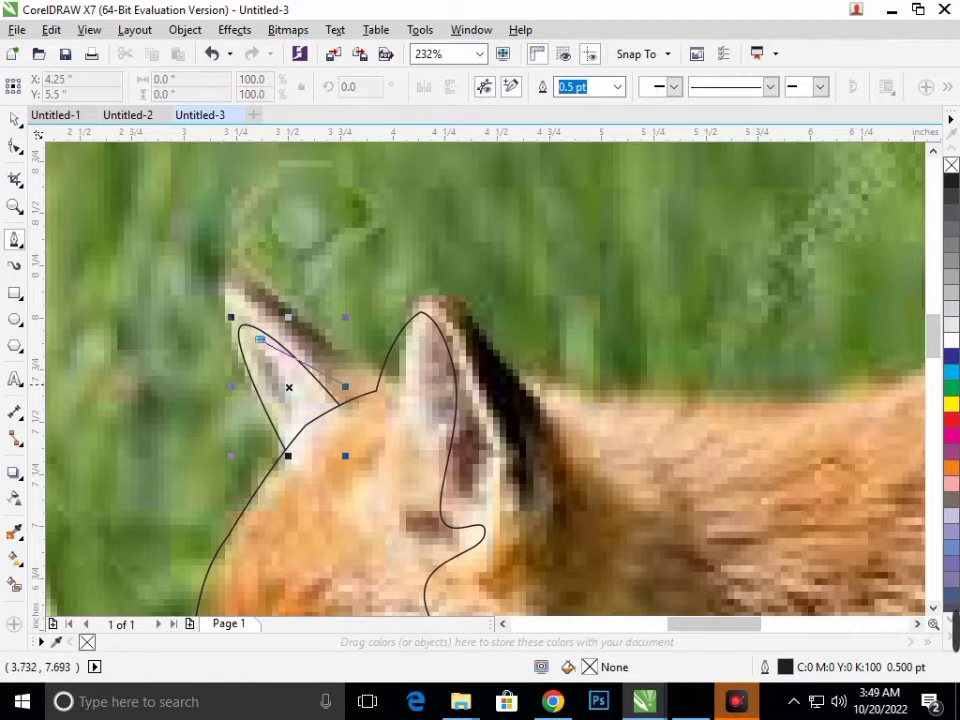
{"action": "left_click_drag", "start_coordinate": [376, 391], "coordinate": [426, 457]}
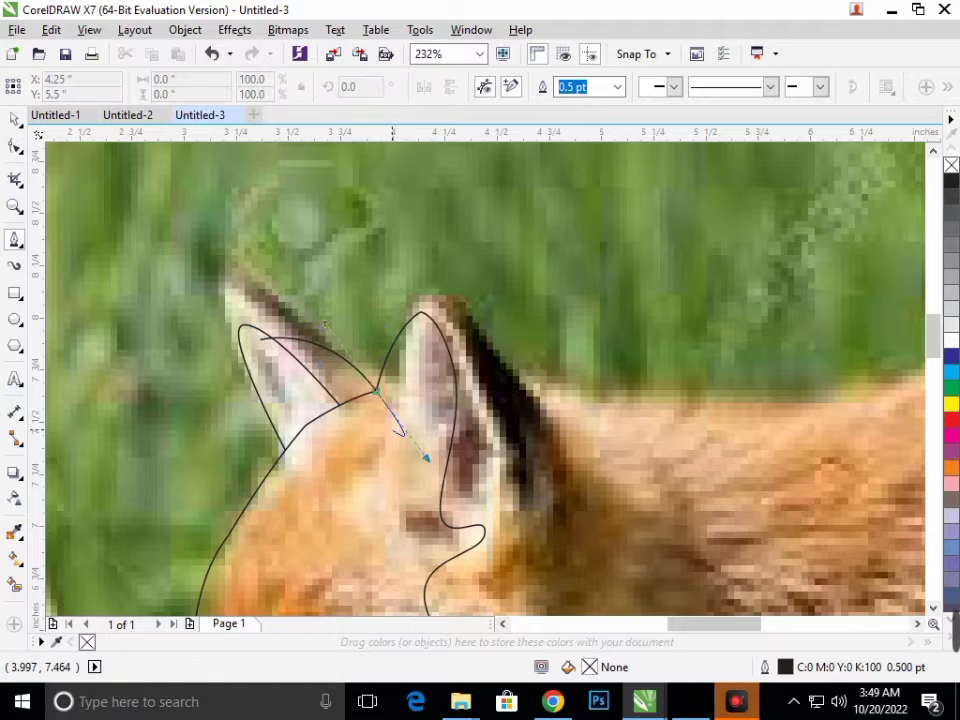
{"action": "scroll", "coordinate": [450, 200], "scroll_direction": "down", "scroll_amount": 5}
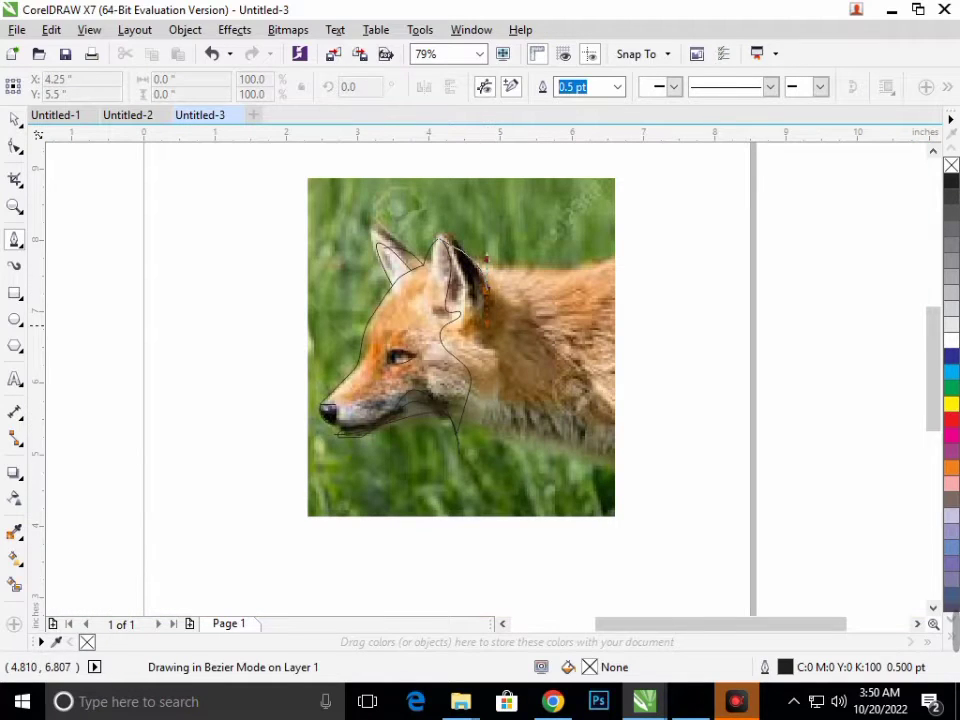
{"action": "left_click_drag", "start_coordinate": [486, 290], "coordinate": [498, 310]}
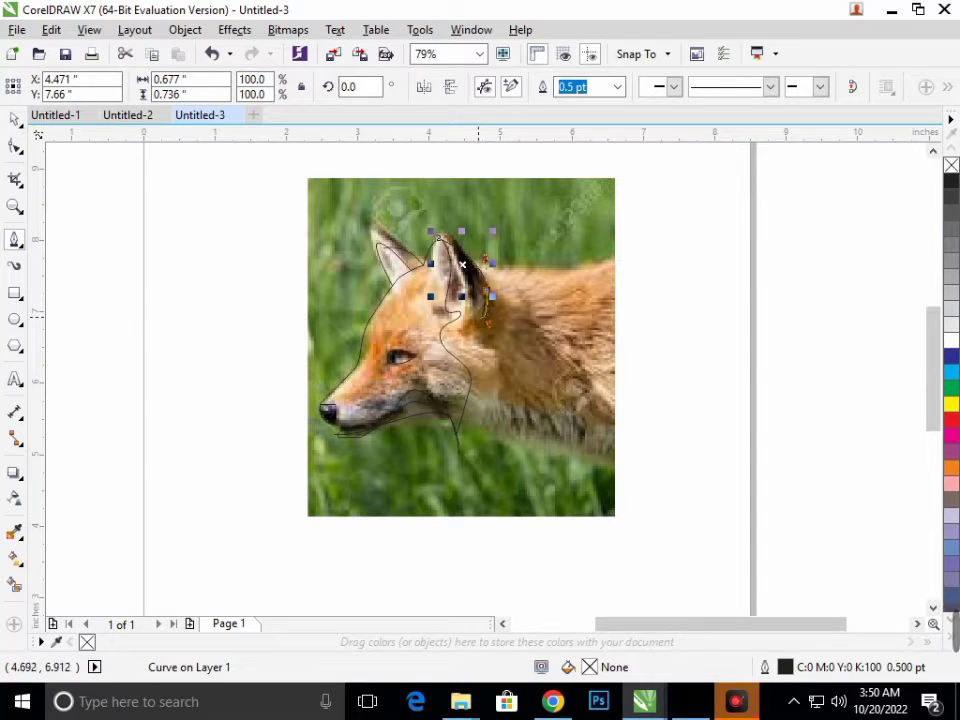
{"action": "key", "text": "ctrl+z"}
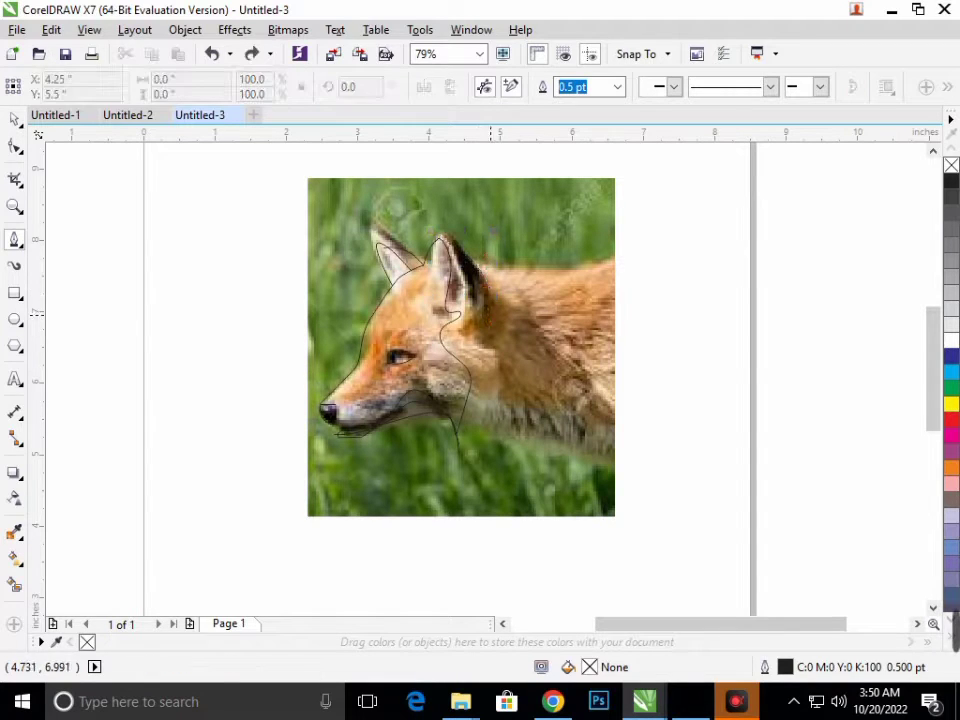
{"action": "key", "text": "ctrl+Tab"}
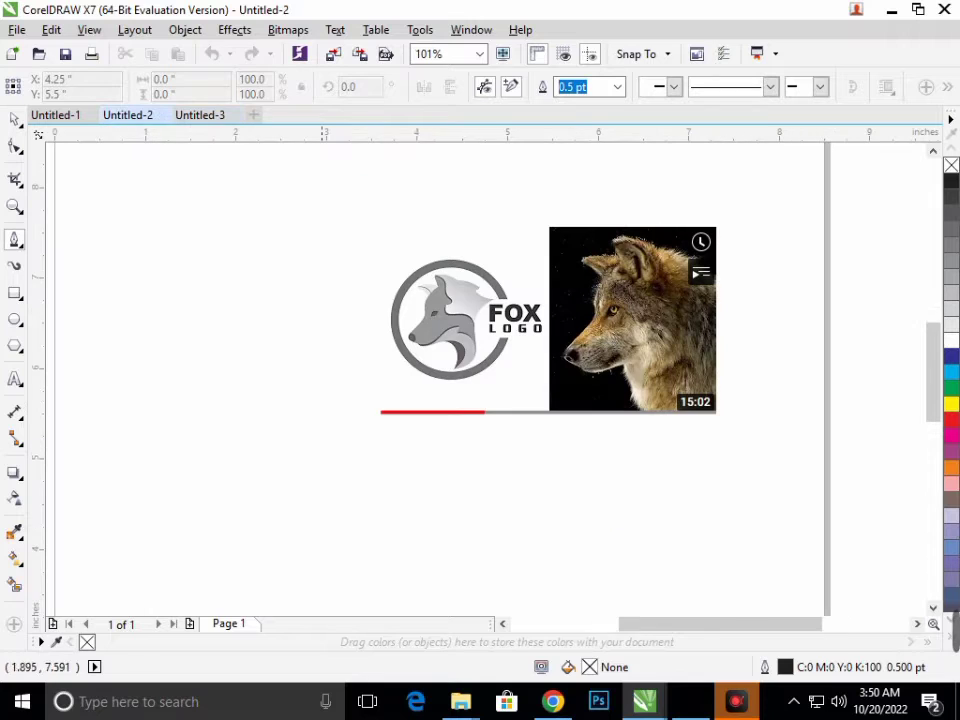
{"action": "key", "text": "ctrl+Tab"}
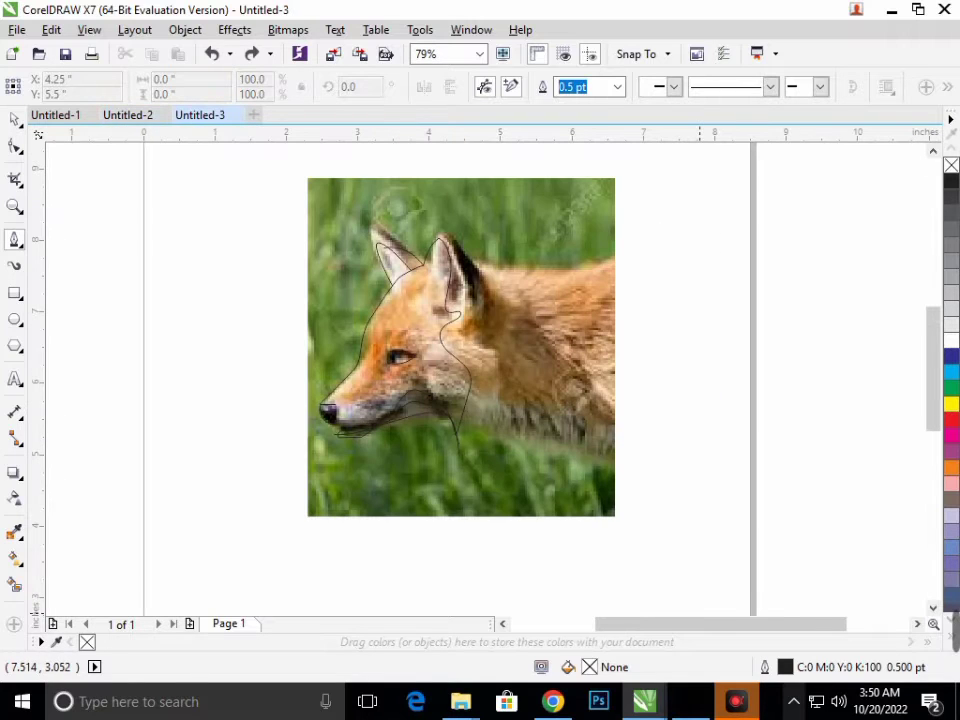
{"action": "left_click", "coordinate": [793, 701]}
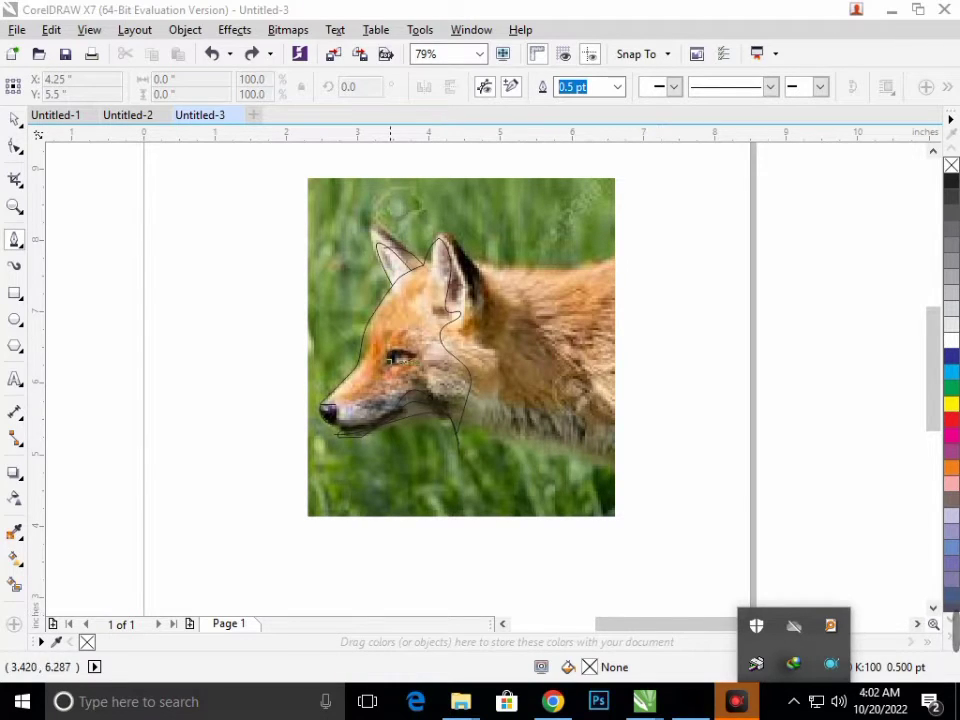
Trace the right ear's outer edge with a curve starting at its tip
{"action": "left_click", "coordinate": [360, 560]}
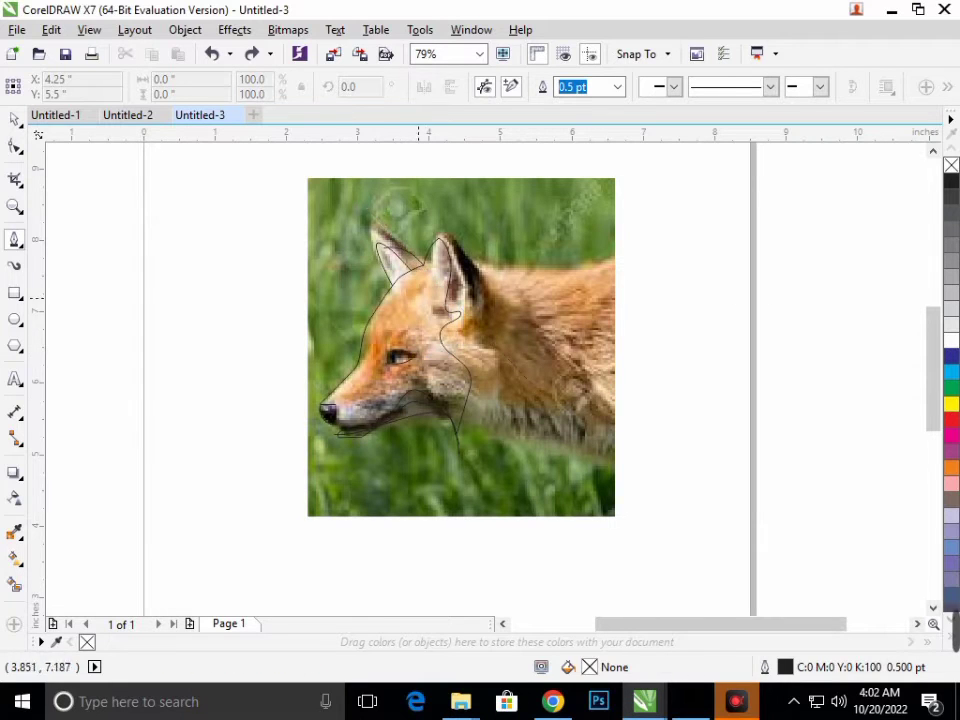
{"action": "scroll", "coordinate": [462, 237], "scroll_direction": "up", "scroll_amount": 3}
{"action": "scroll", "coordinate": [390, 237], "scroll_direction": "down", "scroll_amount": 3}
{"action": "left_click", "coordinate": [437, 238]}
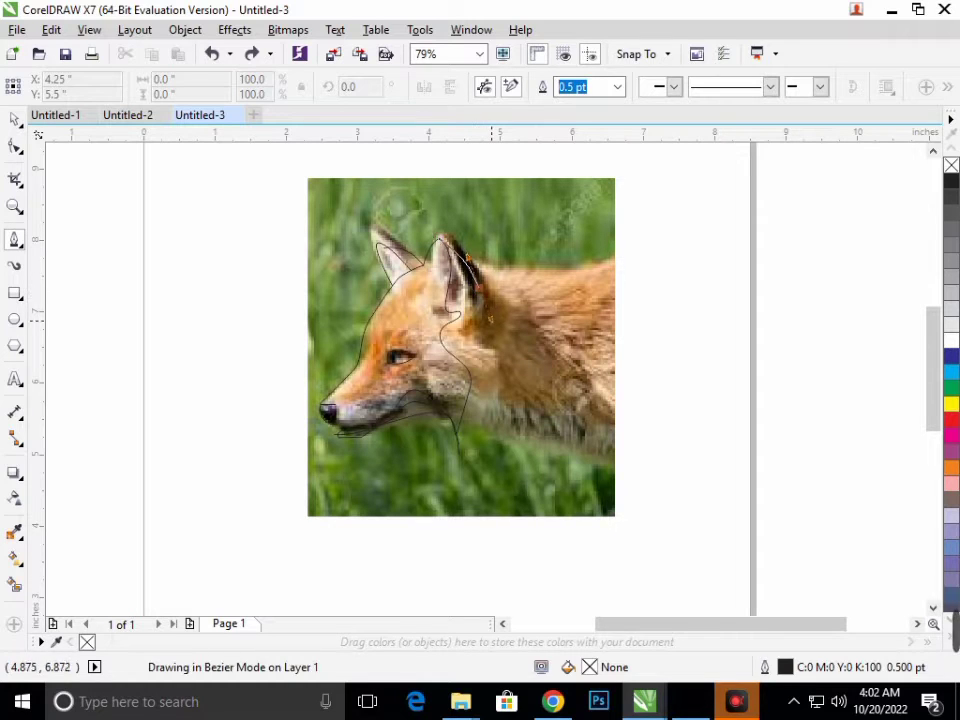
{"action": "left_click_drag", "start_coordinate": [475, 288], "coordinate": [490, 320]}
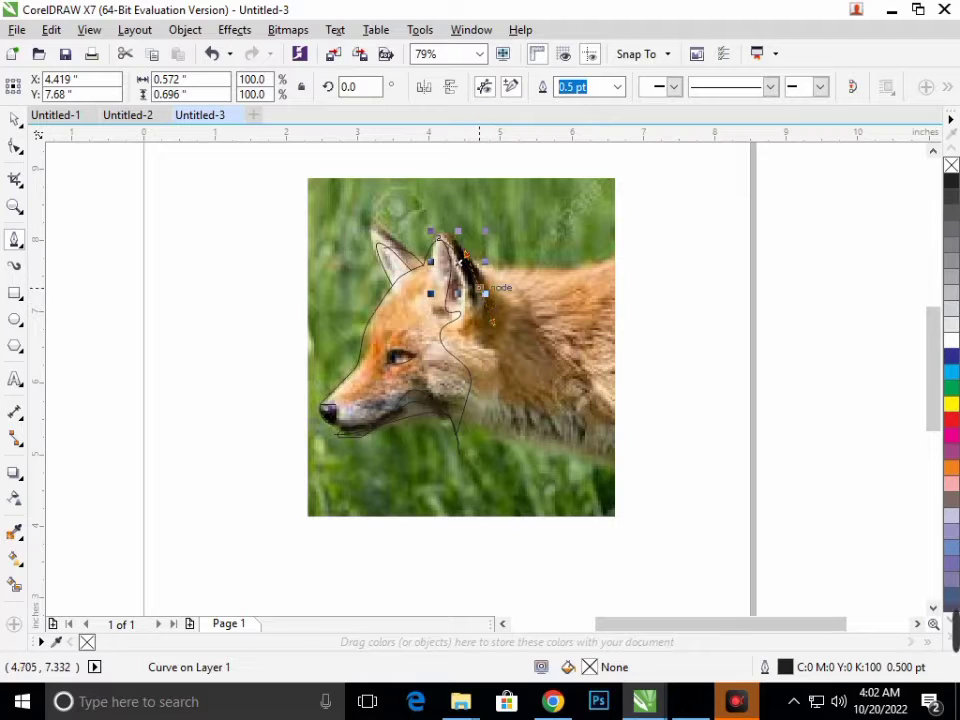
{"action": "left_click", "coordinate": [460, 260]}
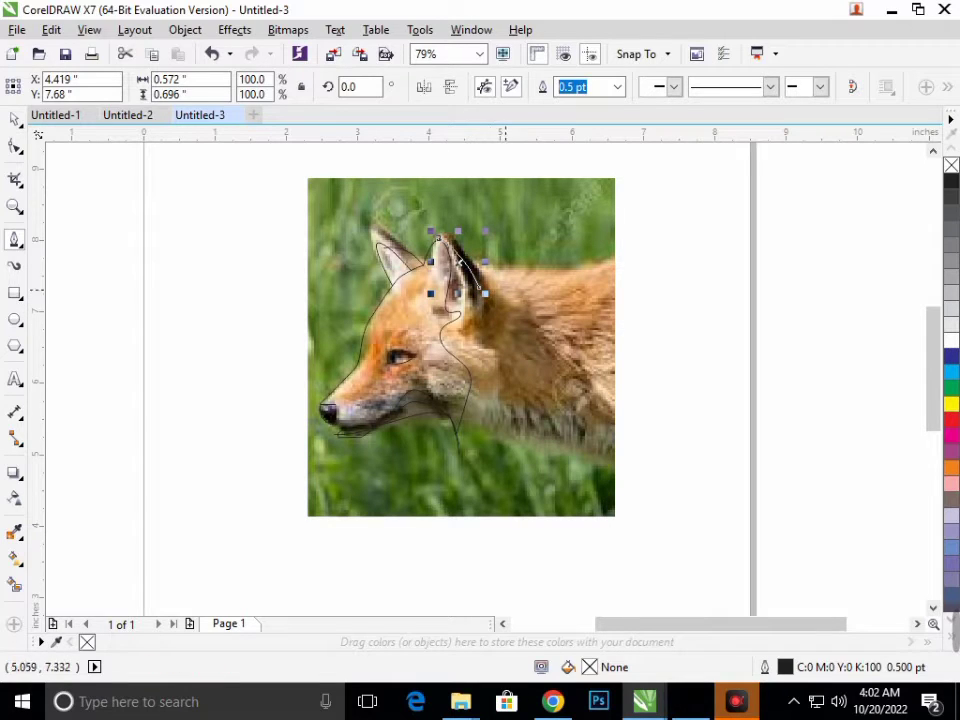
{"action": "key", "text": "ctrl+z"}
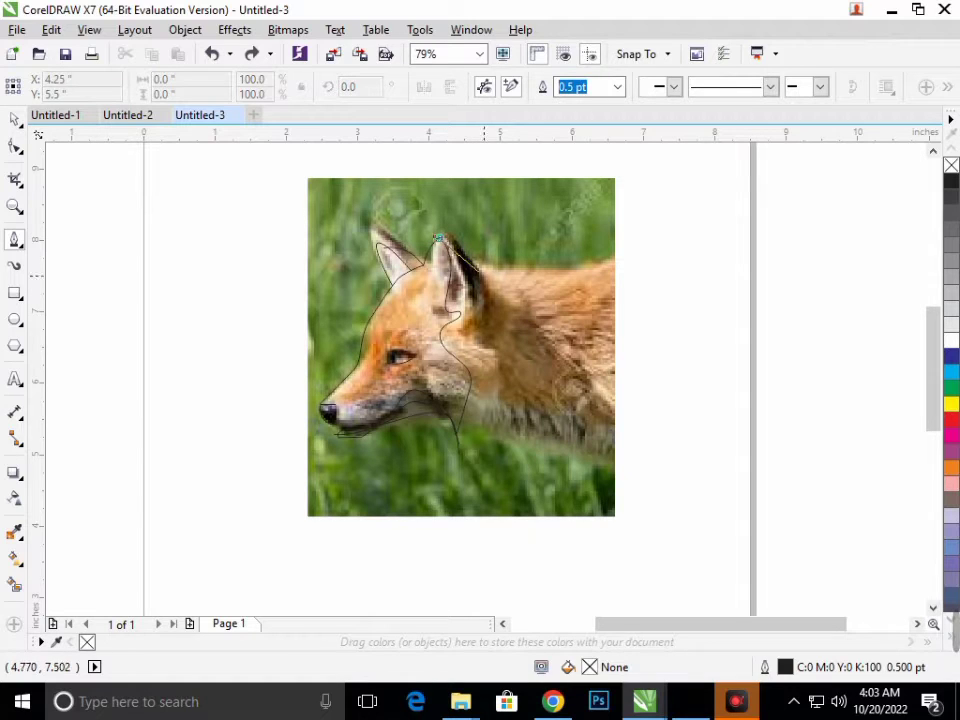
{"action": "left_click", "coordinate": [489, 284]}
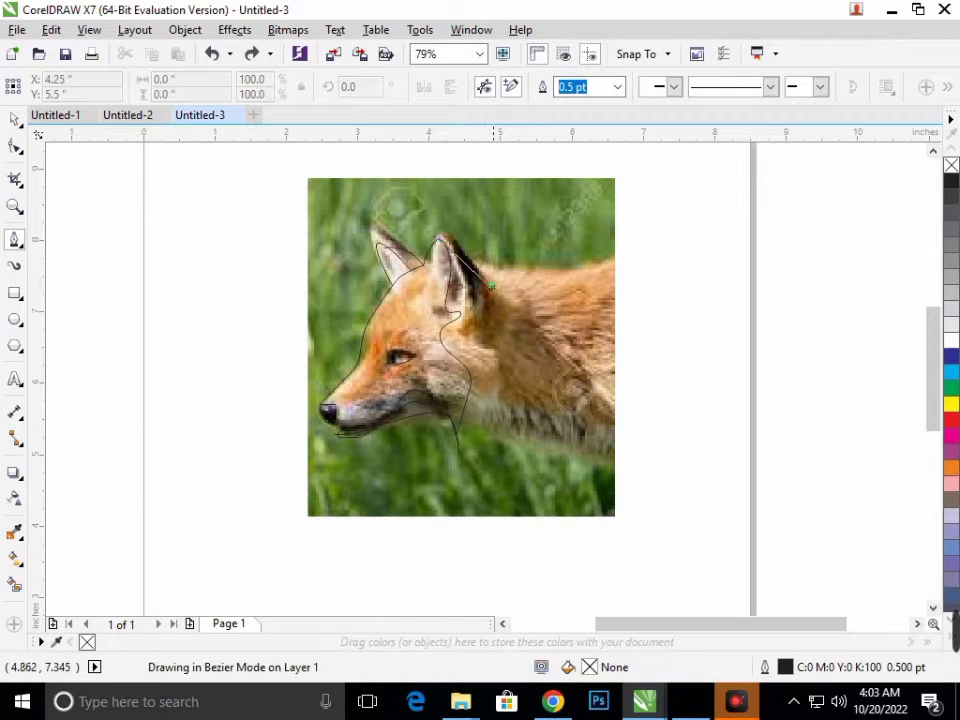
{"action": "key", "text": "Escape"}
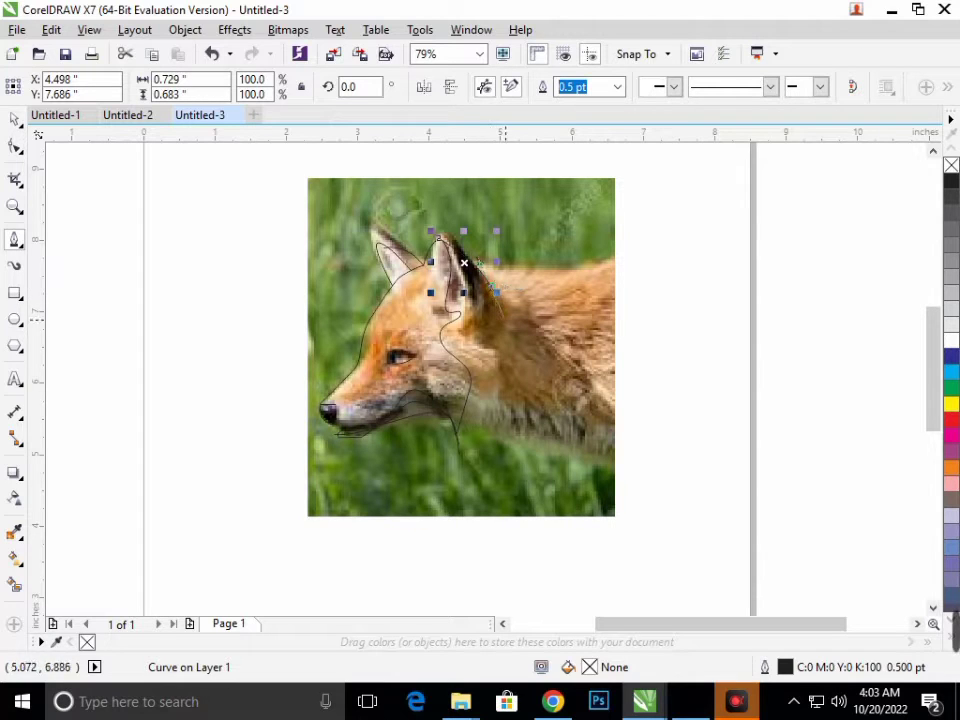
Extend a curve from where the ear meets the neck down the back of the cheek
{"action": "scroll", "coordinate": [530, 275], "scroll_direction": "up", "scroll_amount": 5}
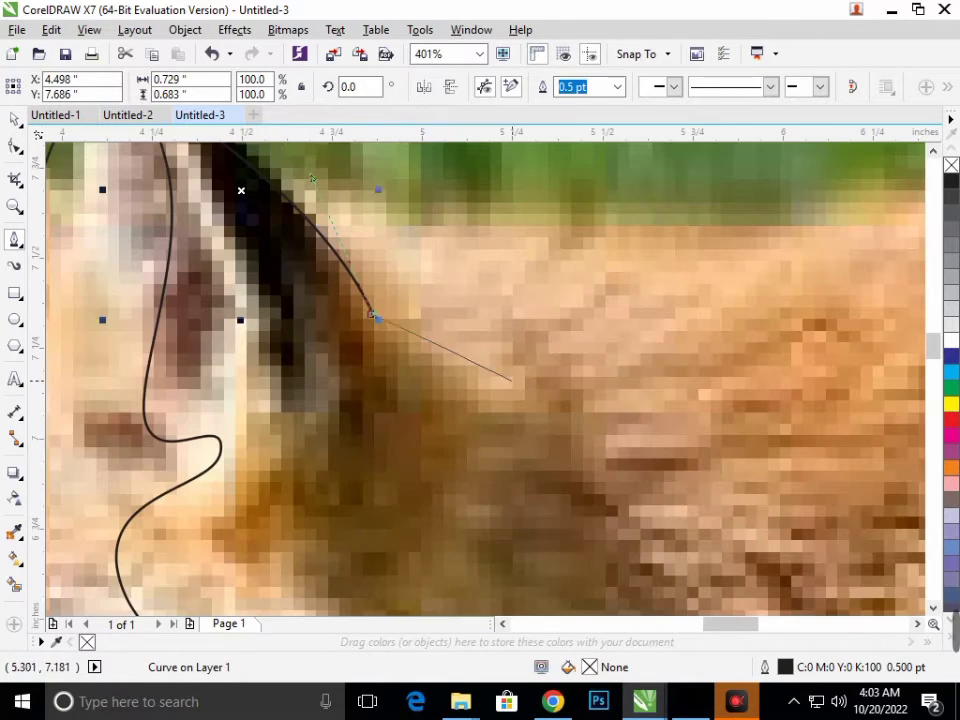
{"action": "left_click_drag", "start_coordinate": [354, 338], "coordinate": [346, 343]}
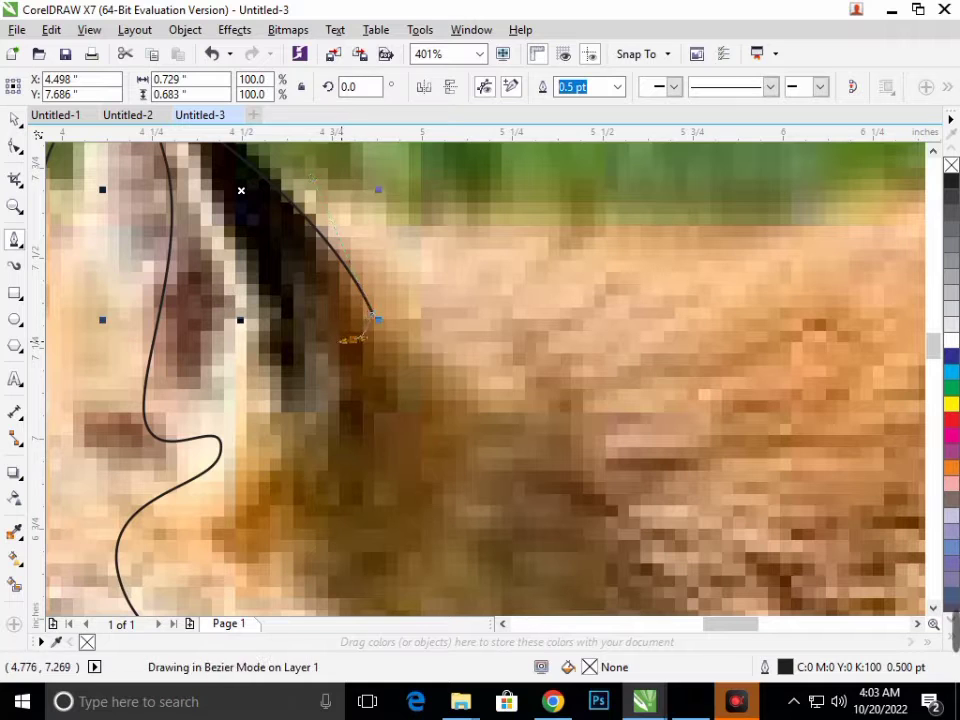
{"action": "scroll", "coordinate": [398, 402], "scroll_direction": "down", "scroll_amount": 5}
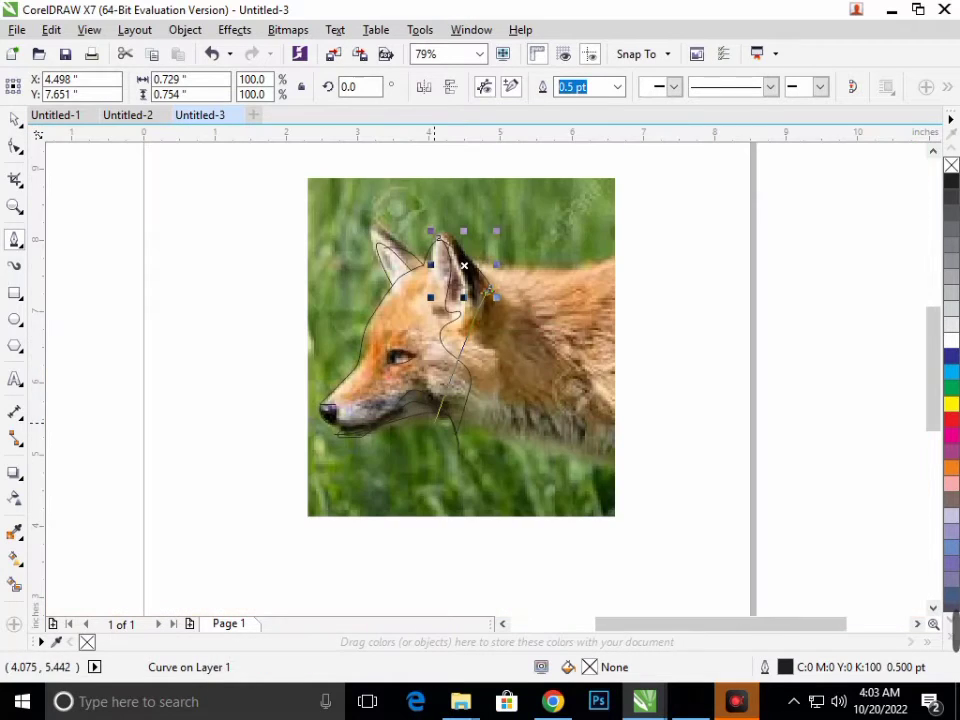
{"action": "left_click", "coordinate": [464, 266]}
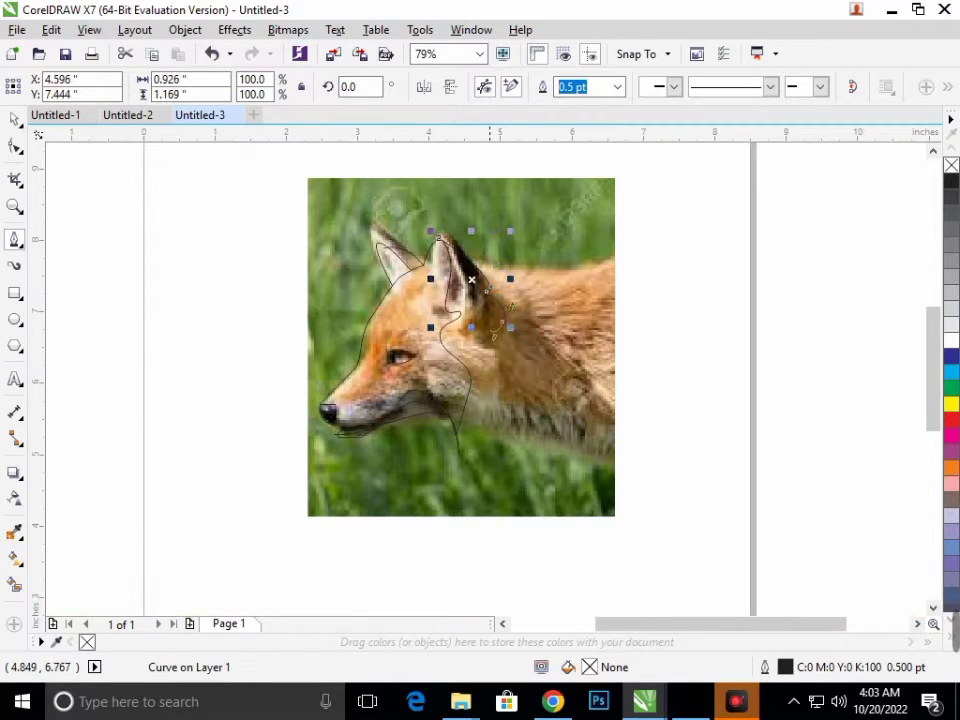
{"action": "left_click_drag", "start_coordinate": [495, 330], "coordinate": [493, 325]}
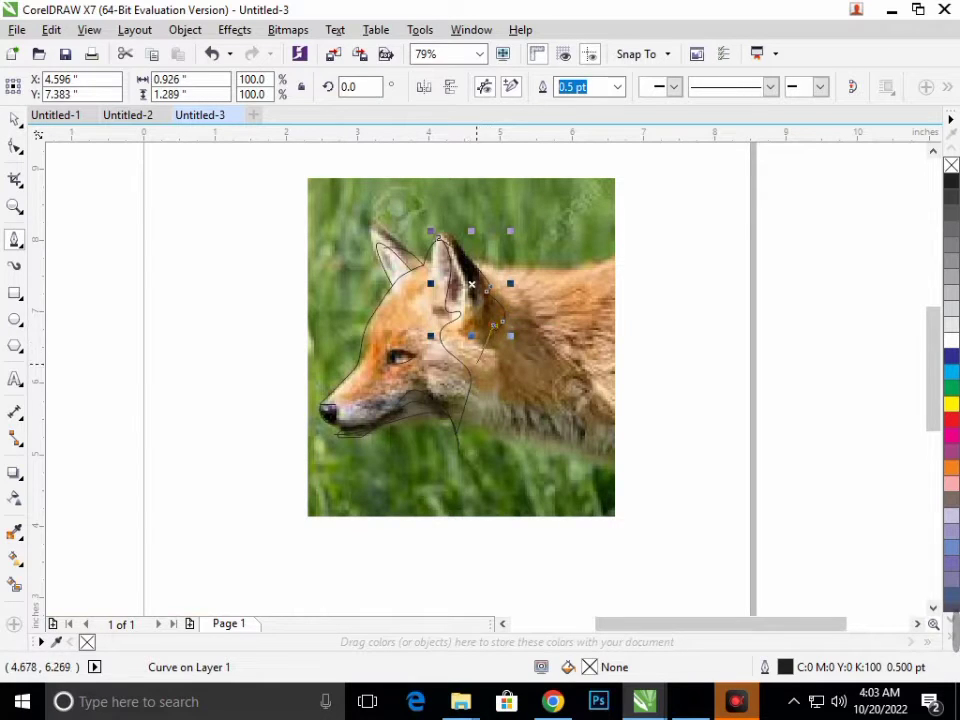
{"action": "left_click_drag", "start_coordinate": [459, 386], "coordinate": [427, 416]}
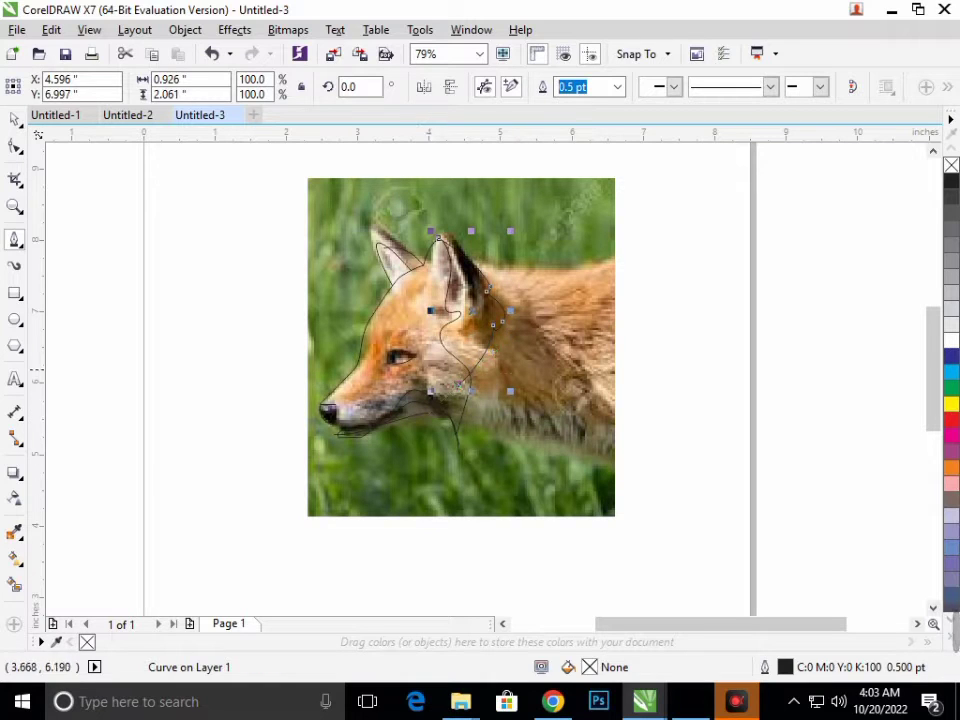
{"action": "scroll", "coordinate": [493, 229], "scroll_direction": "up", "scroll_amount": 5}
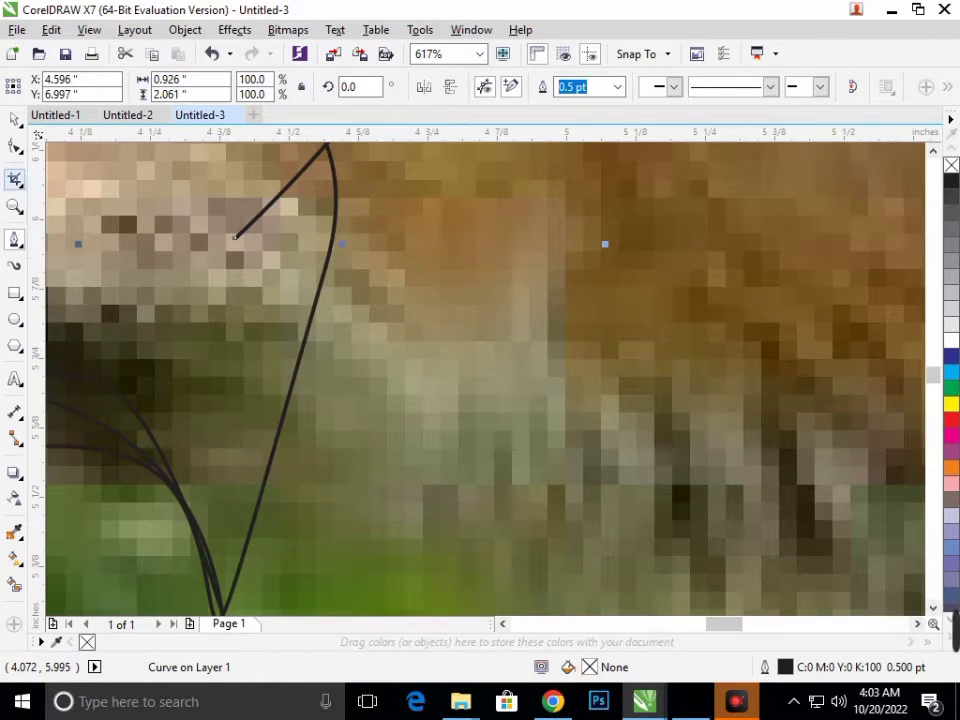
{"action": "left_click", "coordinate": [15, 178]}
{"action": "left_click", "coordinate": [60, 246]}
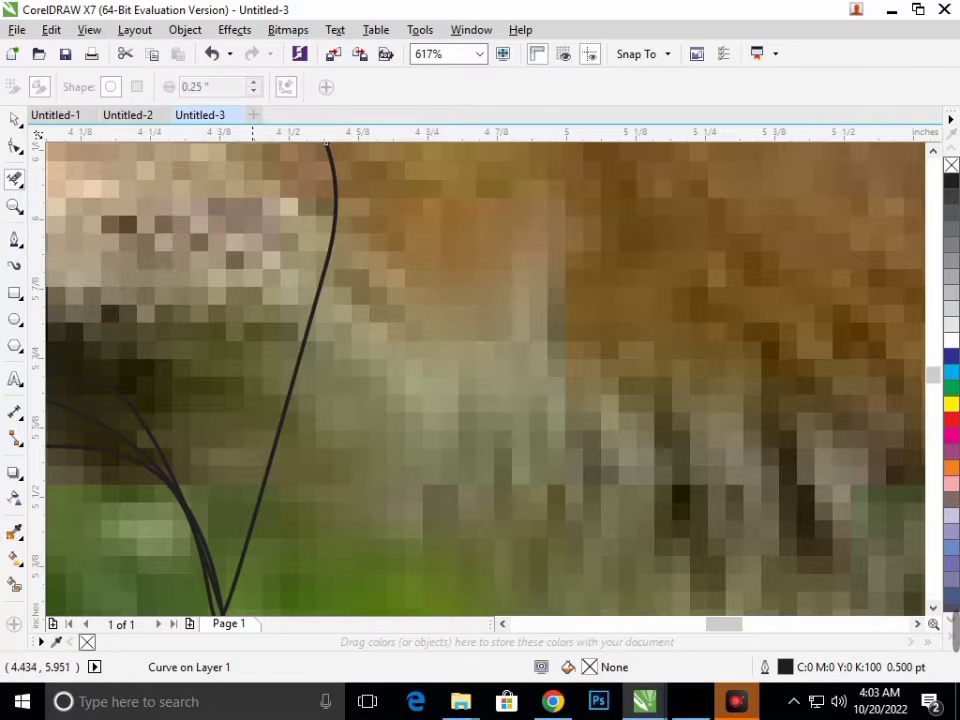
{"action": "scroll", "coordinate": [252, 245], "scroll_direction": "down", "scroll_amount": 5}
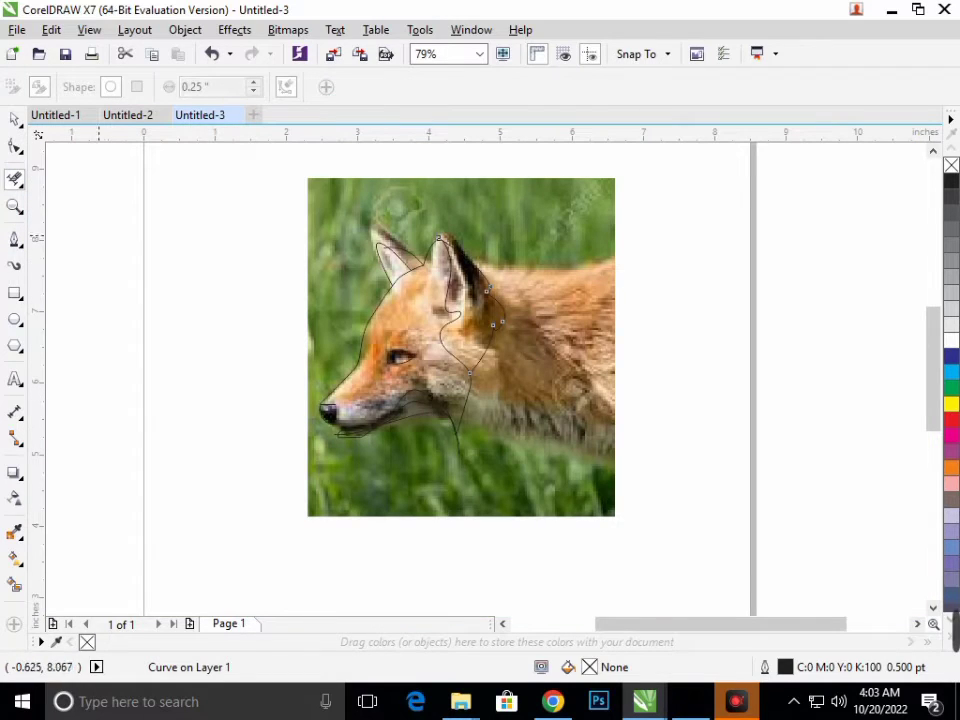
Move the traced head left off the photo and draw an eye shape inside it
{"action": "left_click", "coordinate": [15, 118]}
{"action": "left_click", "coordinate": [292, 416]}
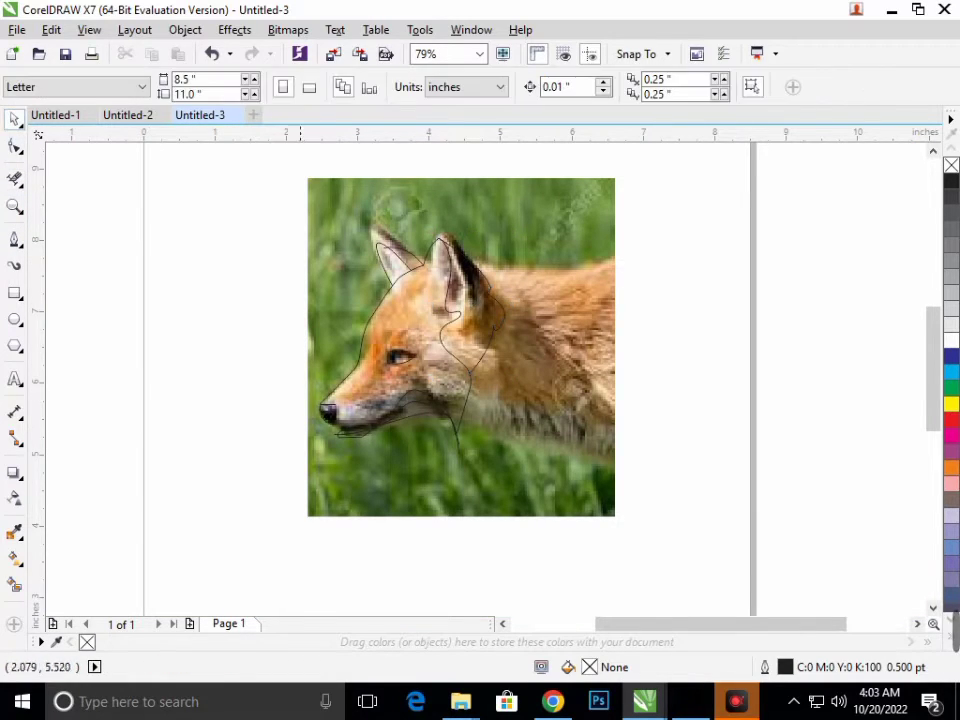
{"action": "left_click_drag", "start_coordinate": [352, 434], "coordinate": [132, 429]}
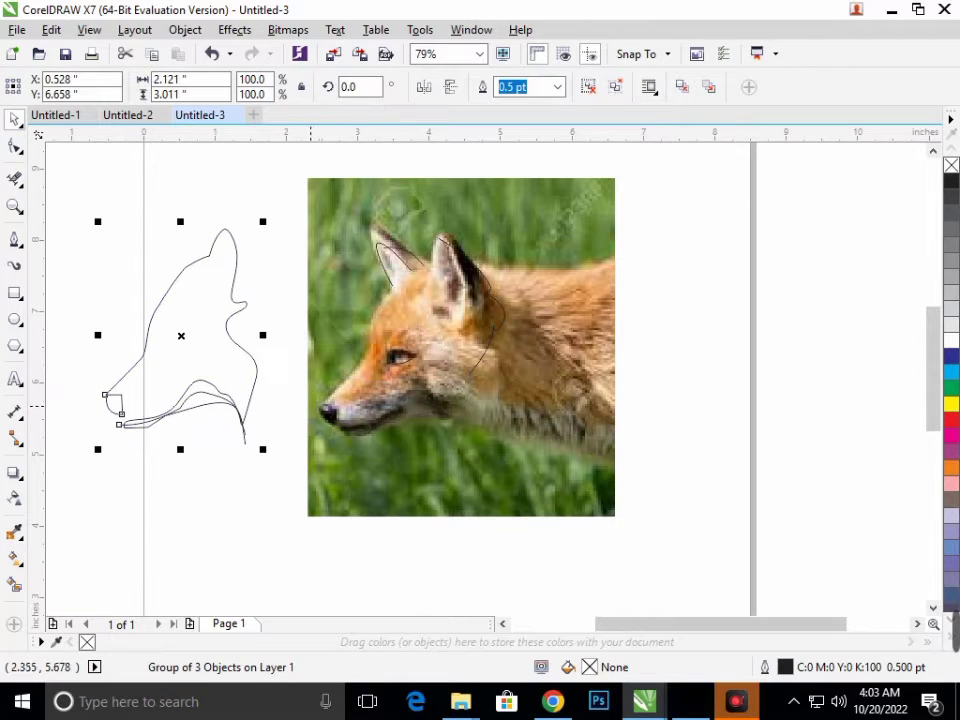
{"action": "key", "text": "F5"}
{"action": "mouse_move", "coordinate": [206, 335]}
{"action": "left_mouse_down"}
{"action": "mouse_move", "coordinate": [192, 334]}
{"action": "mouse_move", "coordinate": [398, 357]}
{"action": "left_mouse_up"}
{"action": "left_click", "coordinate": [239, 505]}
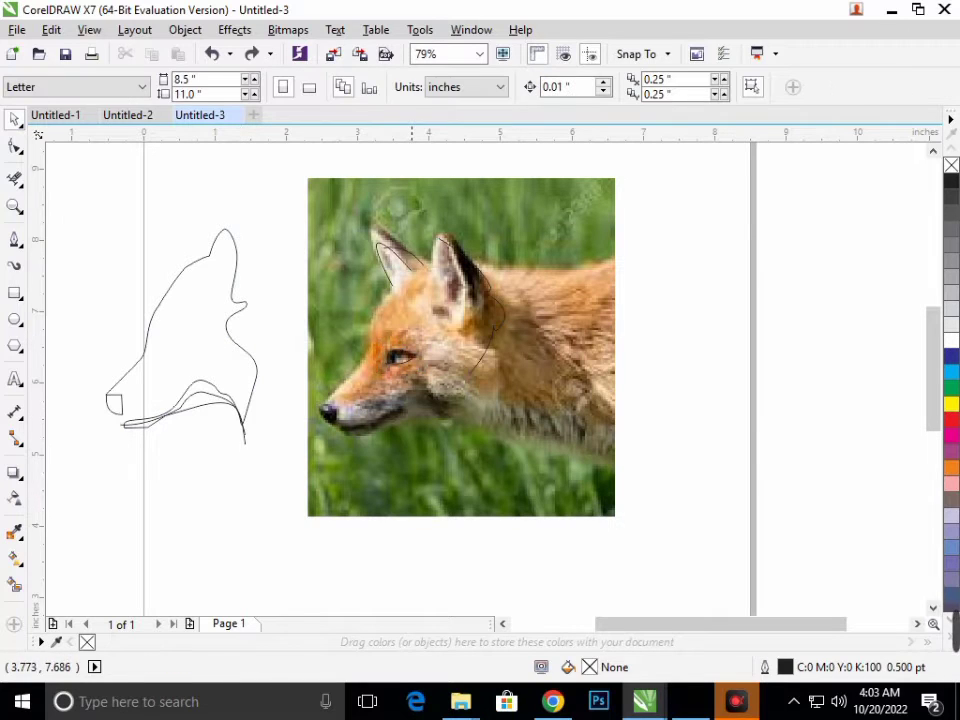
Move the head back, shift the photo right, and Smart Fill the head's main region
{"action": "left_click_drag", "start_coordinate": [259, 343], "coordinate": [472, 349]}
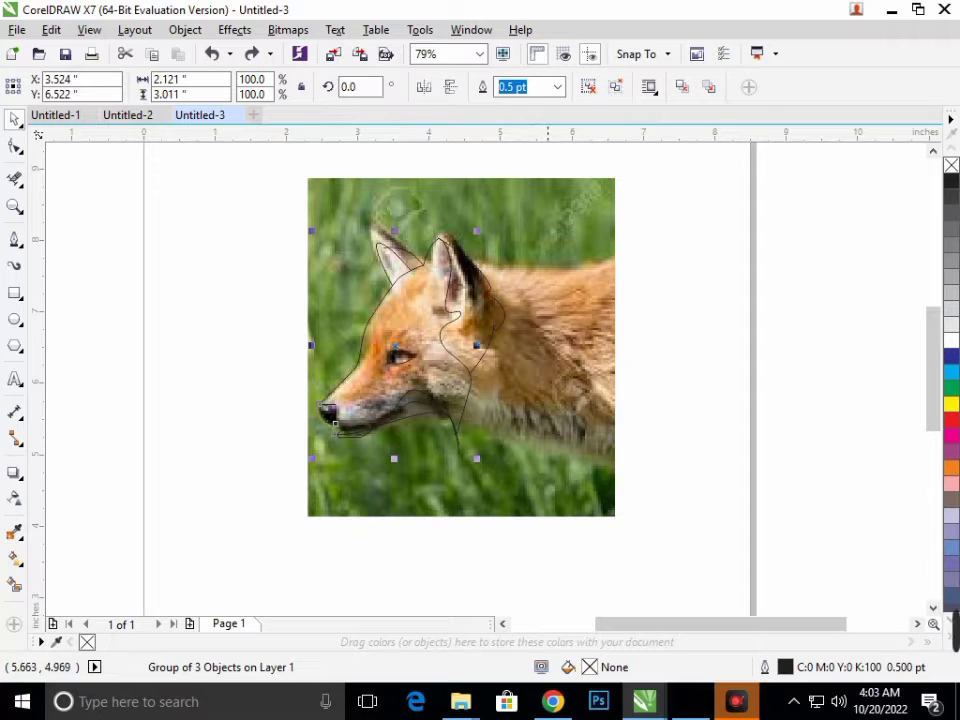
{"action": "left_click_drag", "start_coordinate": [335, 425], "coordinate": [615, 430]}
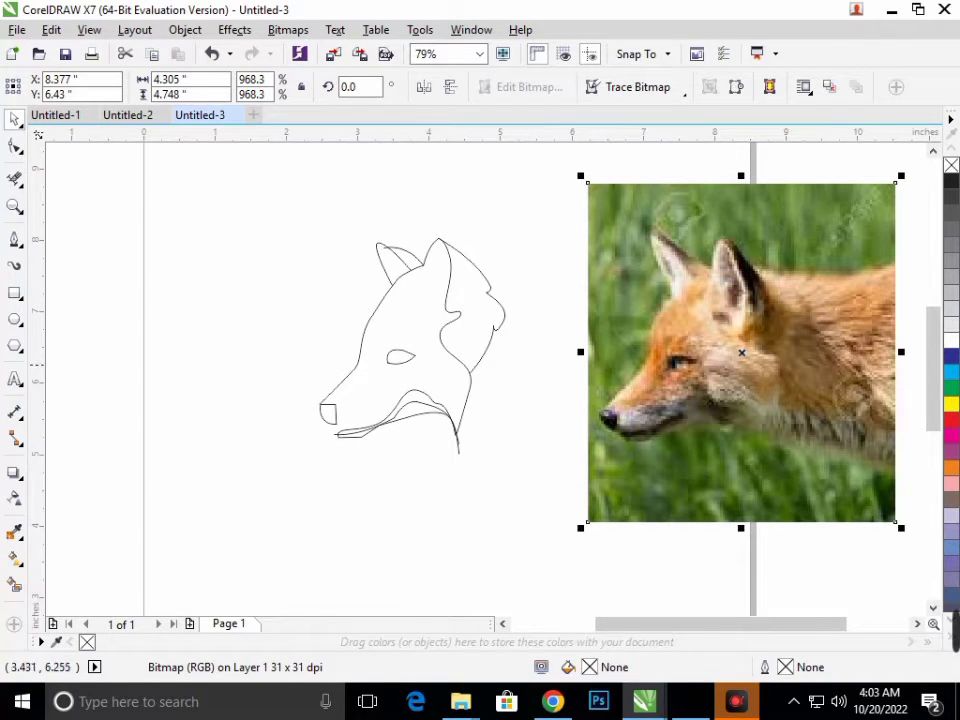
{"action": "left_click", "coordinate": [397, 358]}
{"action": "left_click", "coordinate": [543, 508]}
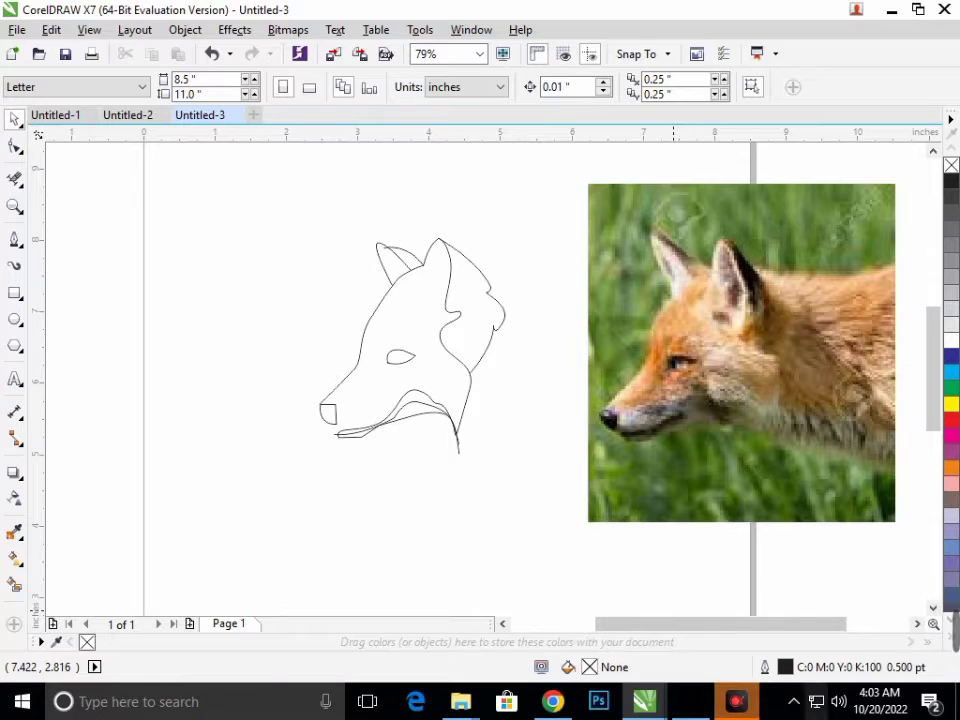
{"action": "left_click", "coordinate": [15, 583]}
{"action": "left_click", "coordinate": [450, 383]}
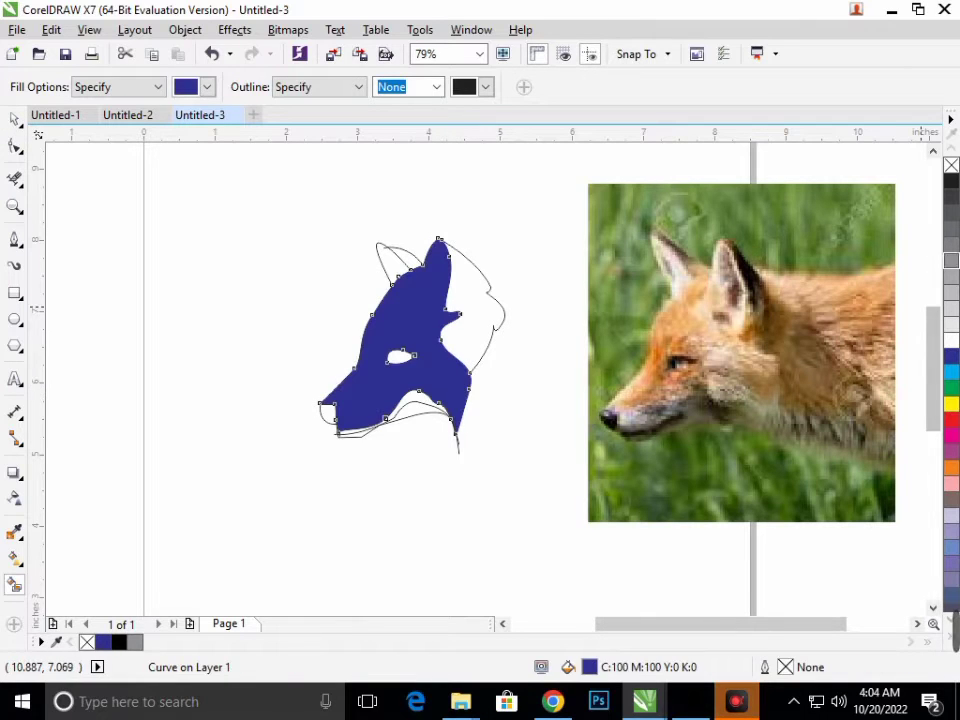
Recolor the head fill to 60% Black, then try moving the outline and undo it
{"action": "left_click", "coordinate": [951, 262]}
{"action": "left_click", "coordinate": [951, 268]}
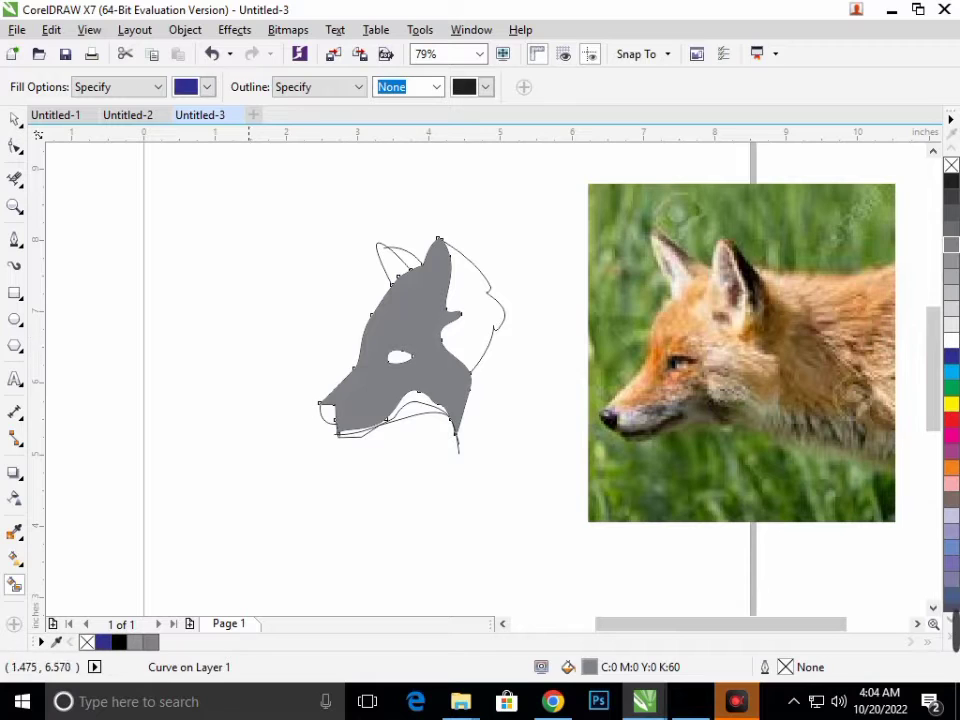
{"action": "left_click", "coordinate": [15, 119]}
{"action": "left_click", "coordinate": [172, 349]}
{"action": "left_click", "coordinate": [390, 358]}
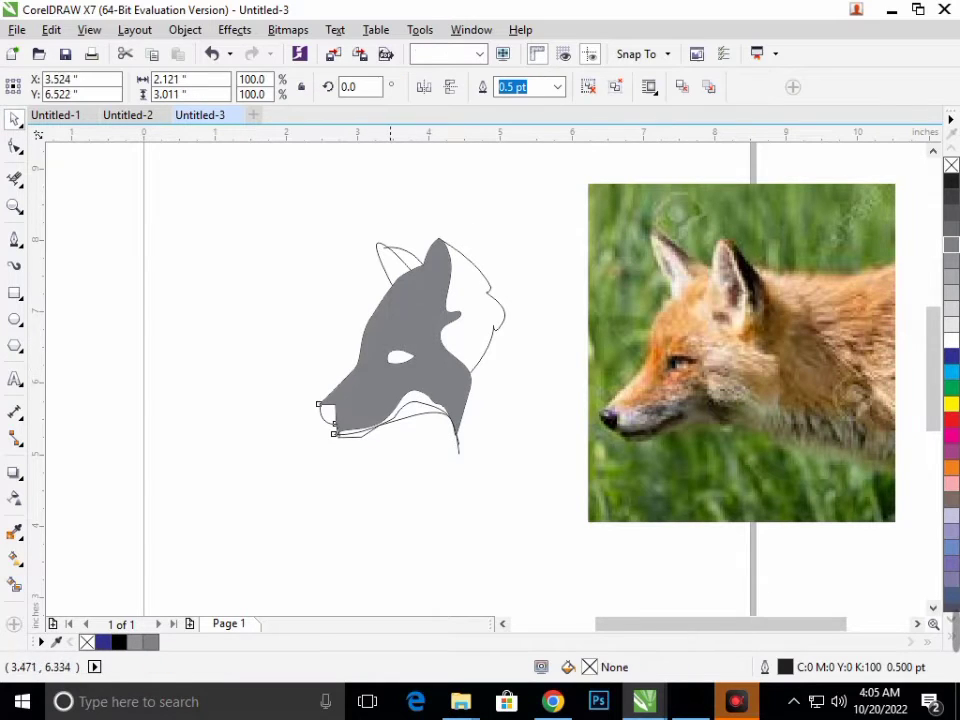
{"action": "left_click_drag", "start_coordinate": [390, 358], "coordinate": [302, 351]}
{"action": "key", "text": "ctrl+z"}
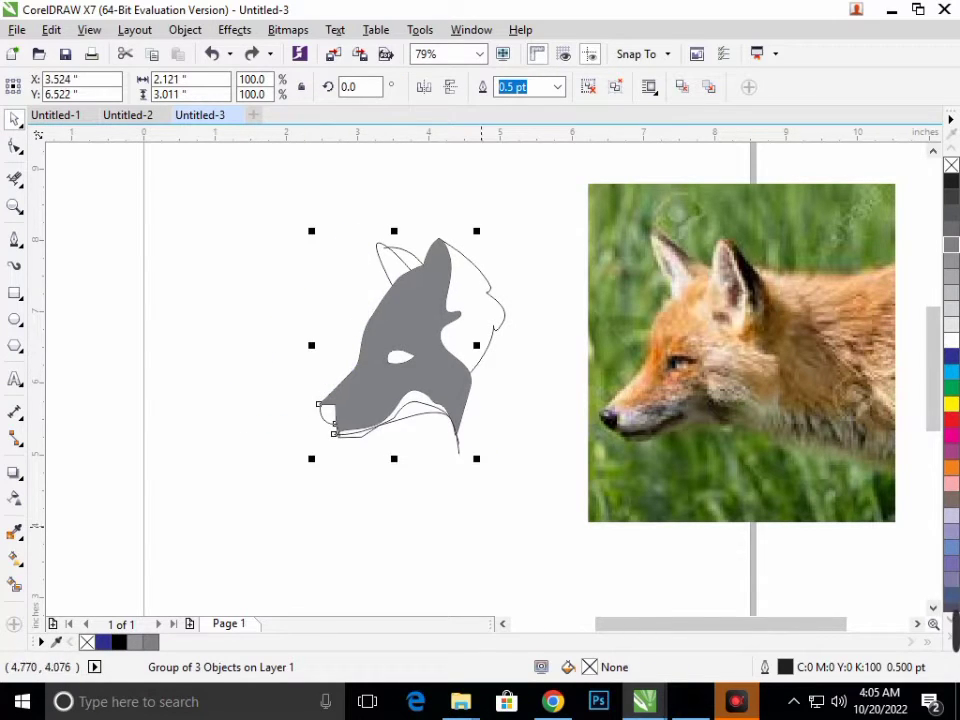
{"action": "left_click", "coordinate": [483, 520]}
Select and deselect the outline and grey head fill to check the drawing
{"action": "left_click", "coordinate": [402, 346]}
{"action": "left_click", "coordinate": [400, 512]}
{"action": "left_click", "coordinate": [394, 343]}
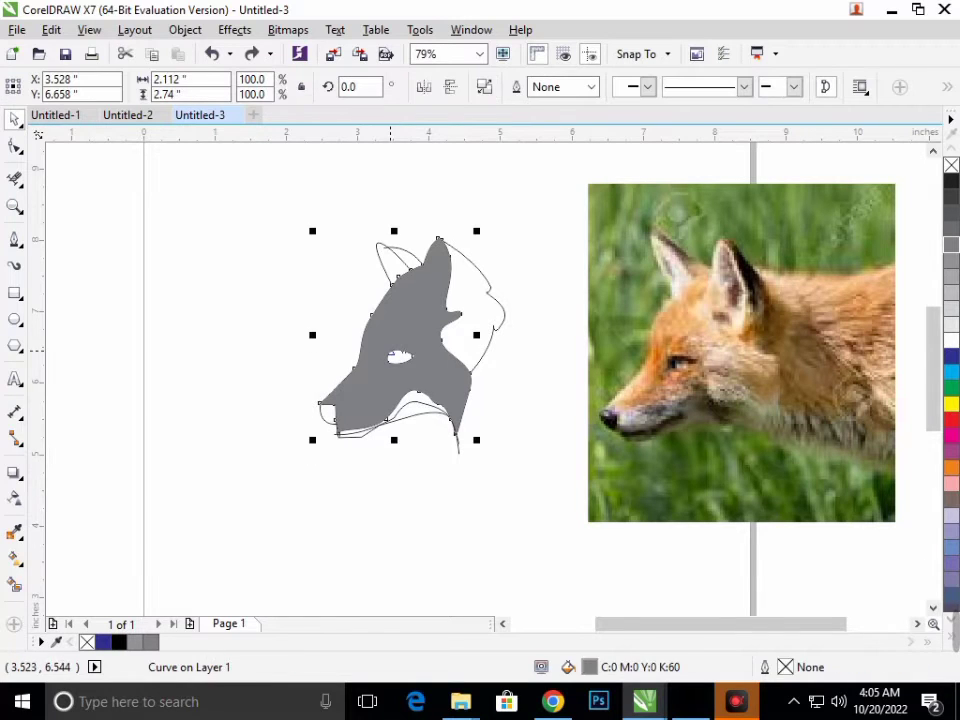
{"action": "left_click", "coordinate": [395, 362]}
{"action": "left_click", "coordinate": [391, 391]}
{"action": "left_click", "coordinate": [389, 437]}
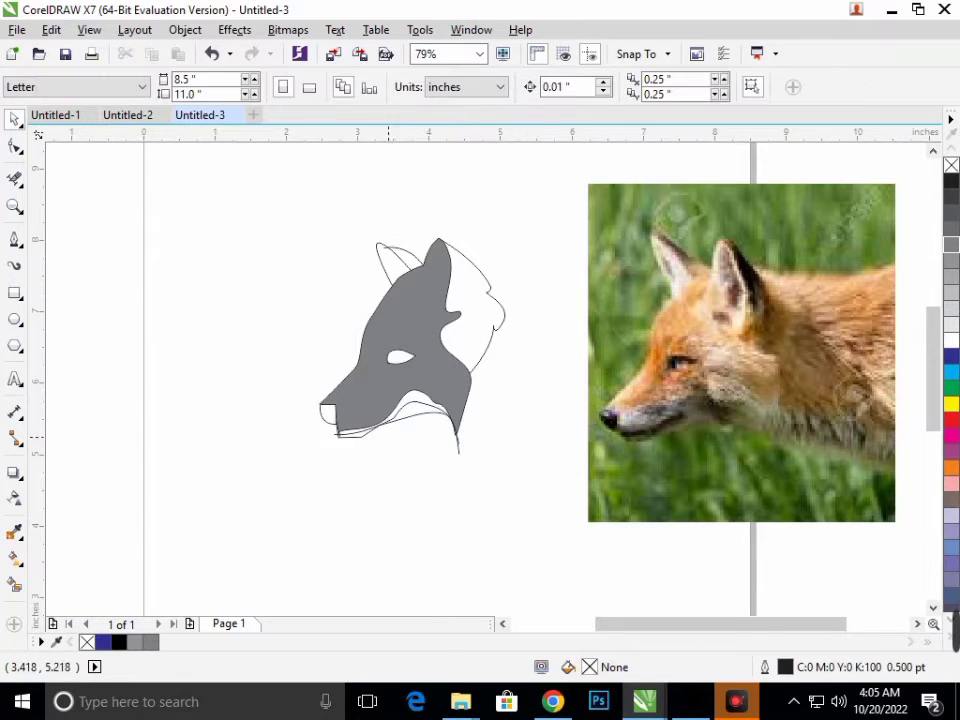
{"action": "left_click", "coordinate": [396, 357]}
{"action": "left_click", "coordinate": [443, 513]}
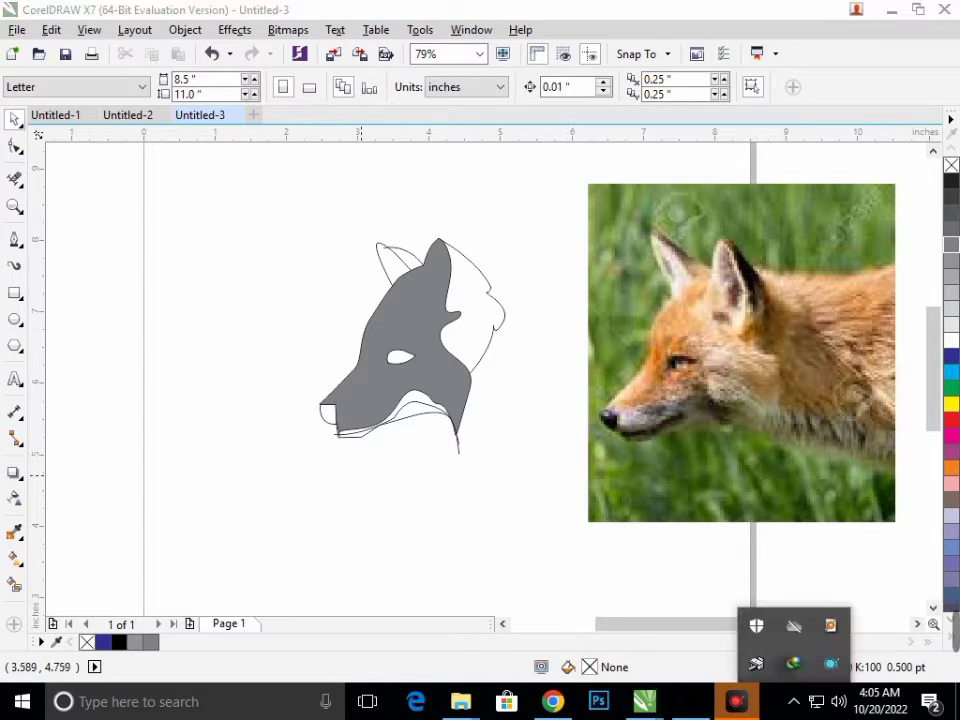
{"action": "left_click", "coordinate": [15, 585]}
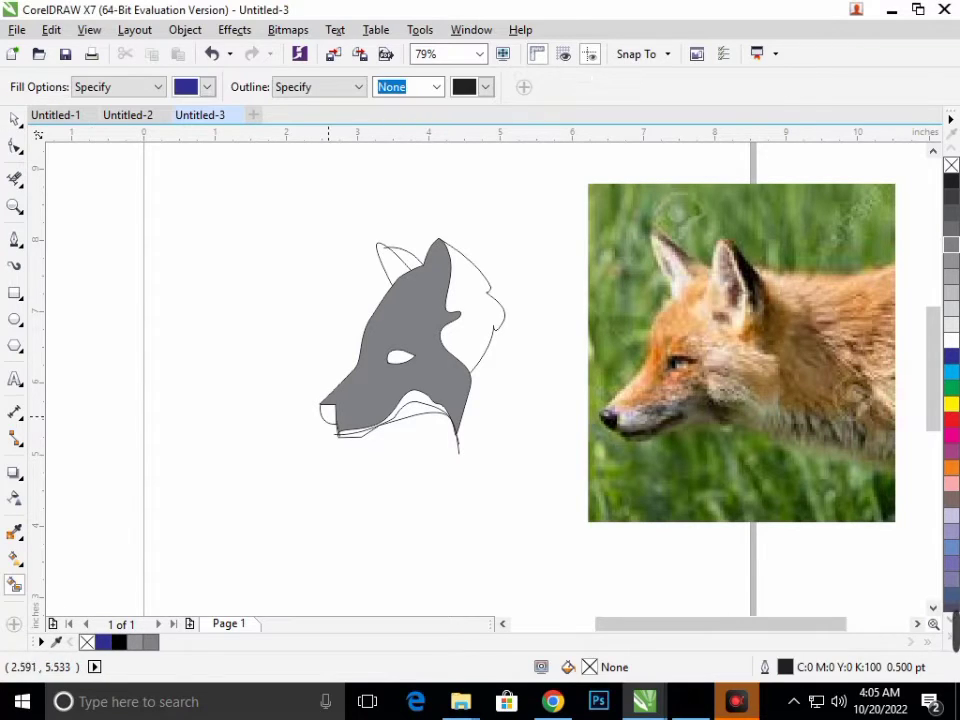
Fill the nose tip and the jaw strip under the mouth with black
{"action": "left_click", "coordinate": [324, 410]}
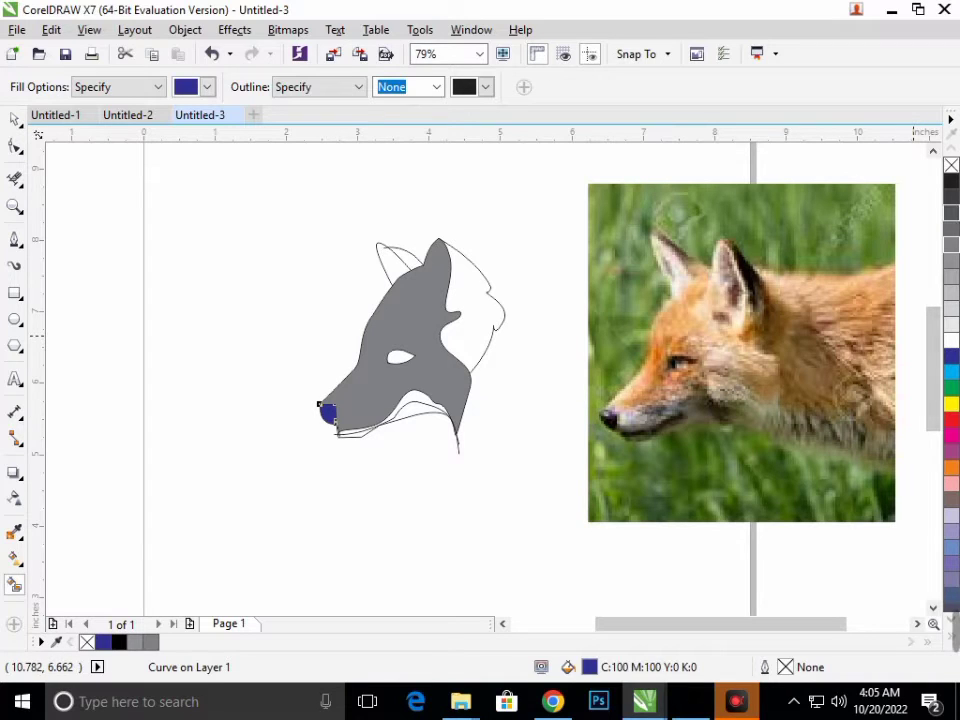
{"action": "left_click", "coordinate": [951, 212]}
{"action": "left_click", "coordinate": [951, 181]}
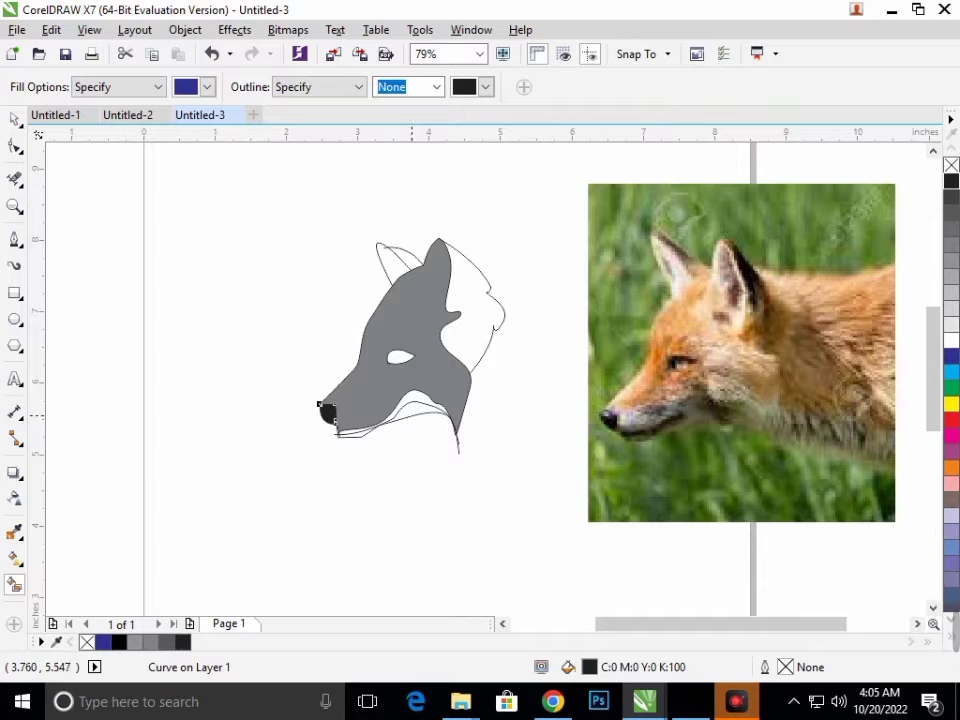
{"action": "left_click", "coordinate": [418, 403]}
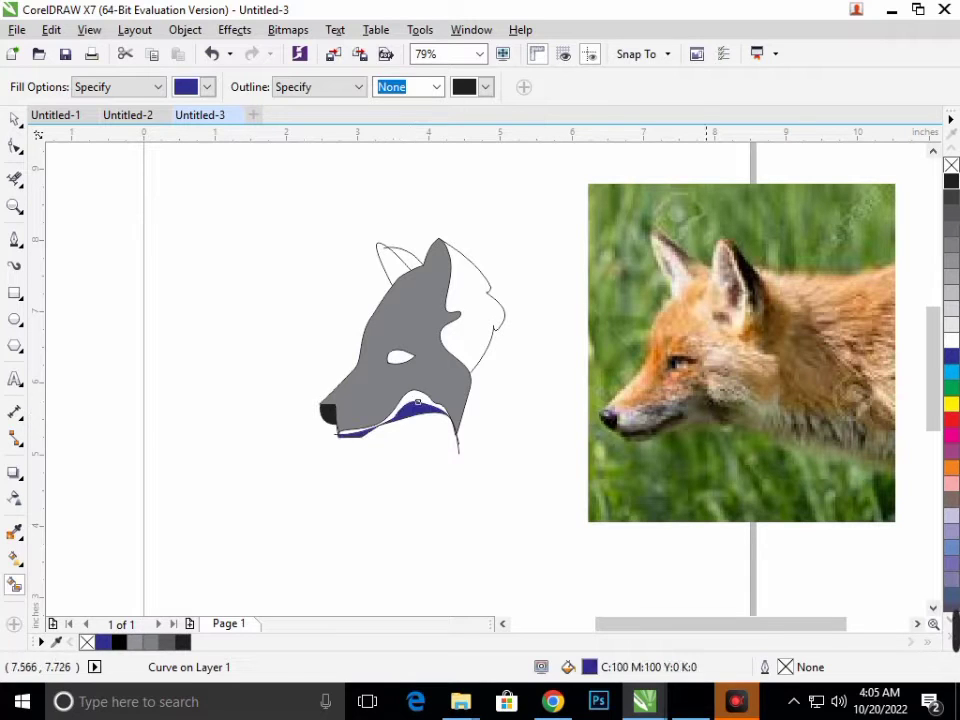
{"action": "left_click", "coordinate": [951, 181]}
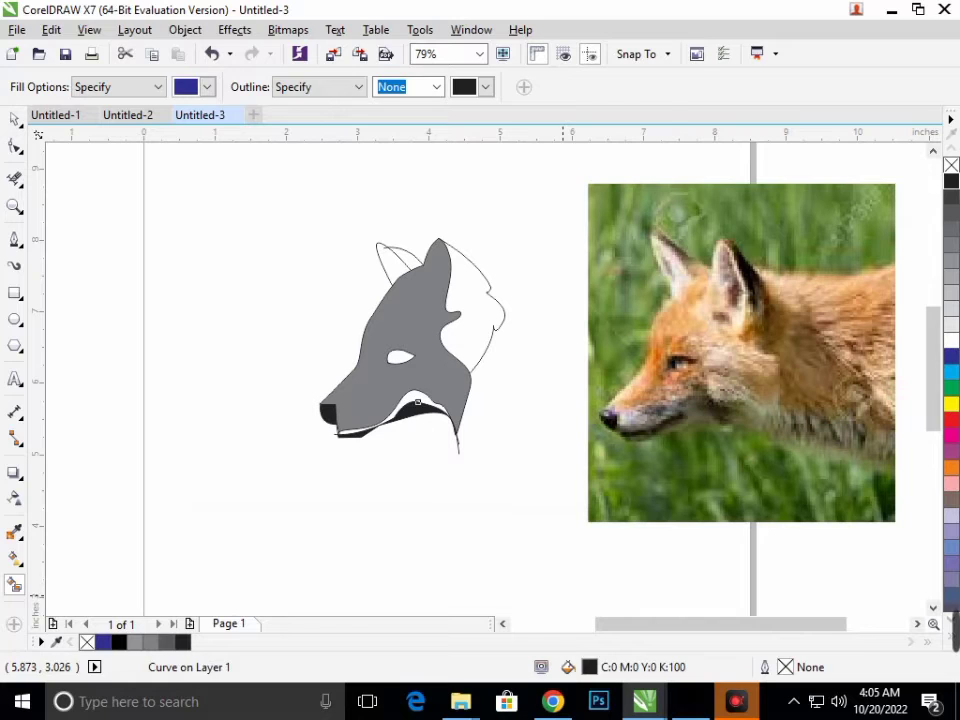
Fill the chin region above the black jaw strip with 30% Black
{"action": "left_click", "coordinate": [413, 395]}
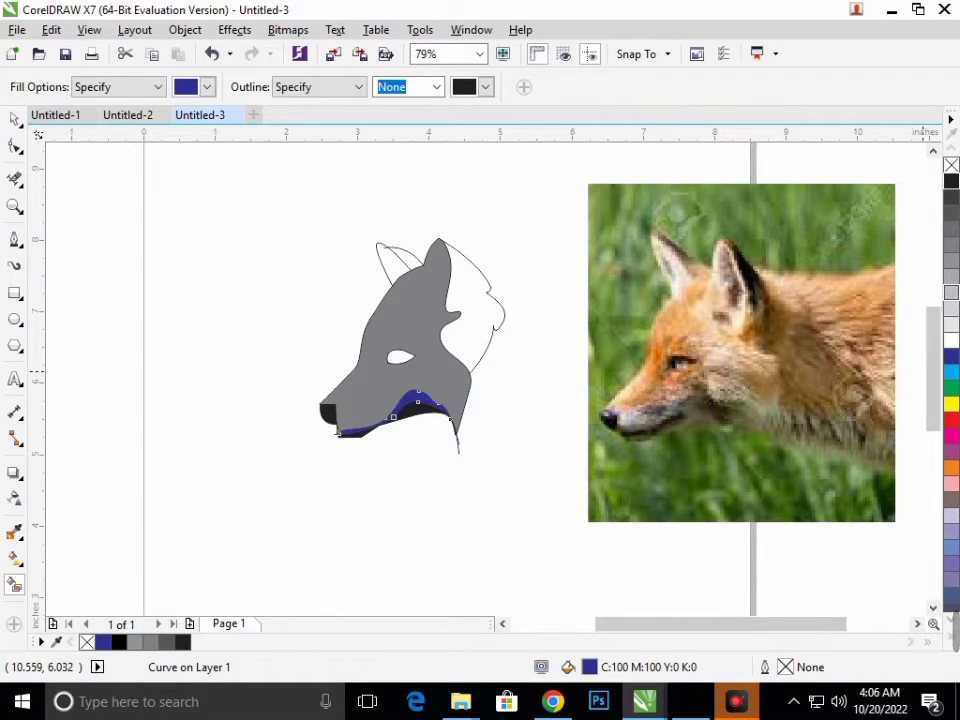
{"action": "left_click", "coordinate": [951, 293]}
{"action": "left_click", "coordinate": [951, 305]}
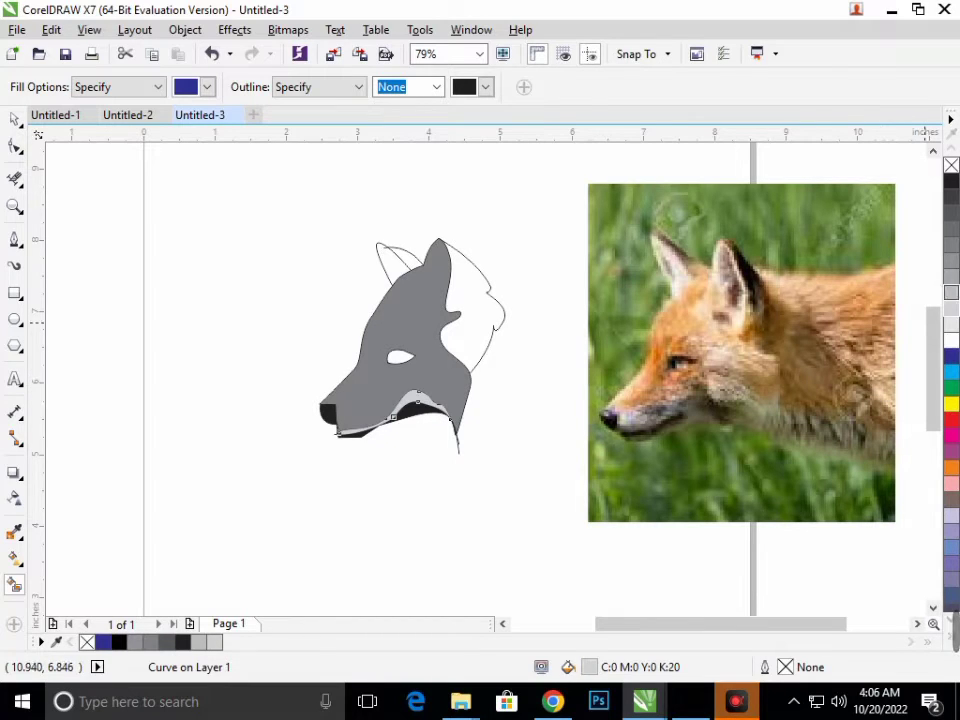
{"action": "left_click", "coordinate": [951, 293]}
Fill the back of the head and the left ear tip with 30% Black
{"action": "left_click", "coordinate": [477, 335]}
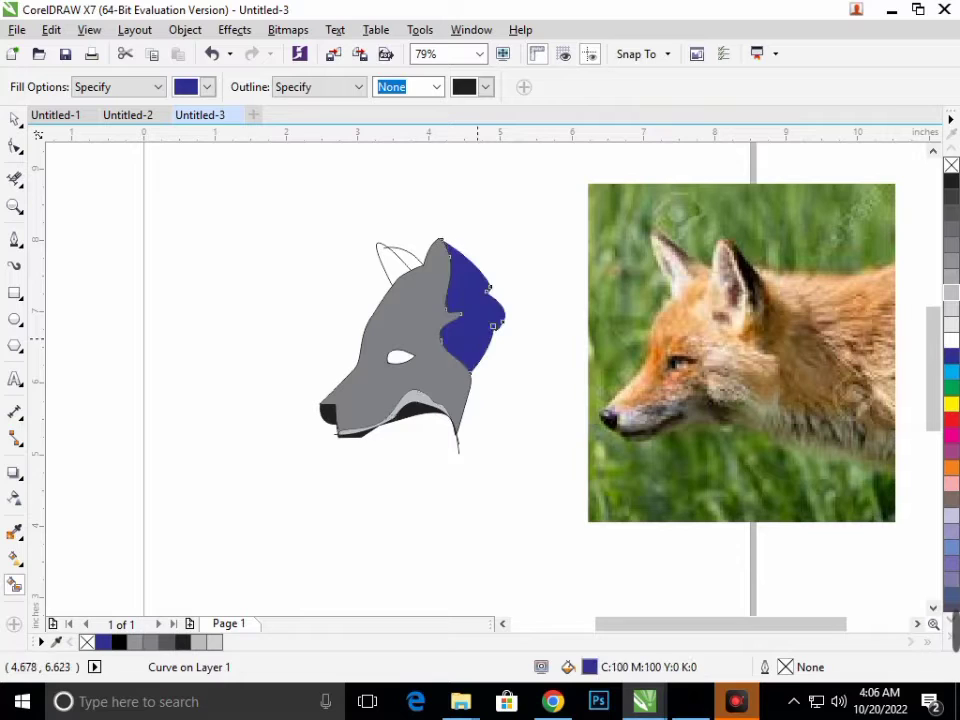
{"action": "left_click", "coordinate": [951, 293]}
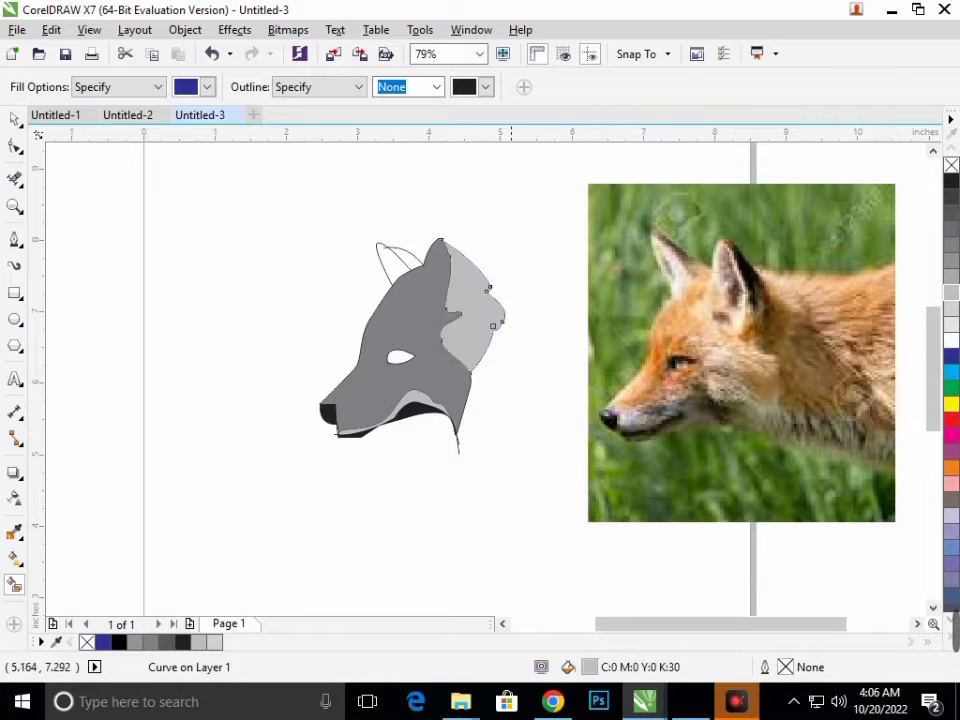
{"action": "left_click", "coordinate": [403, 259]}
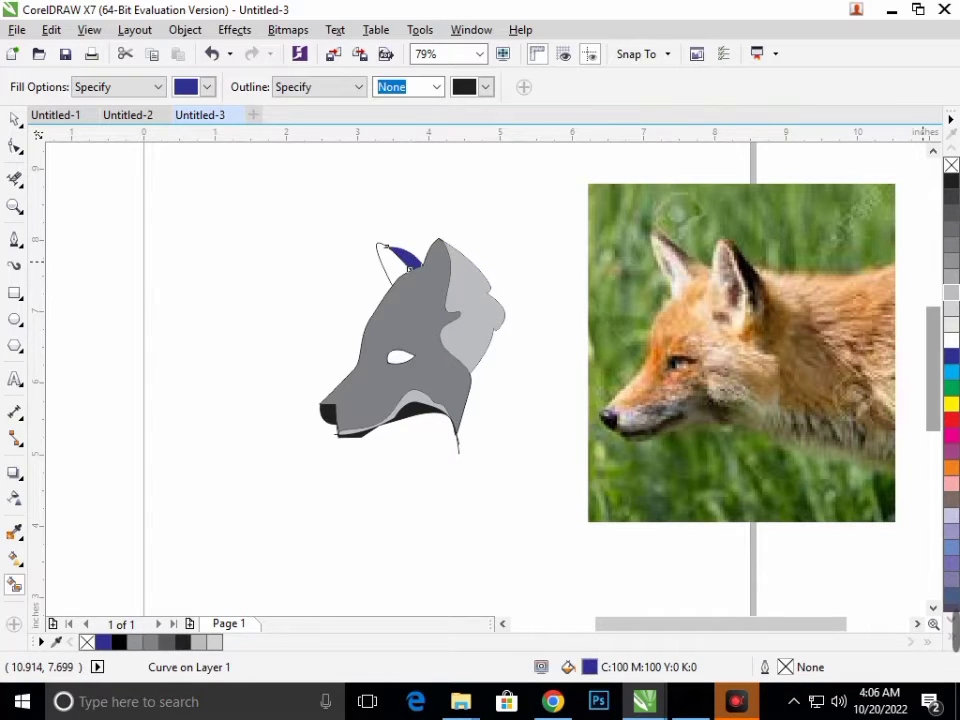
{"action": "left_click", "coordinate": [951, 293]}
{"action": "left_click", "coordinate": [951, 355]}
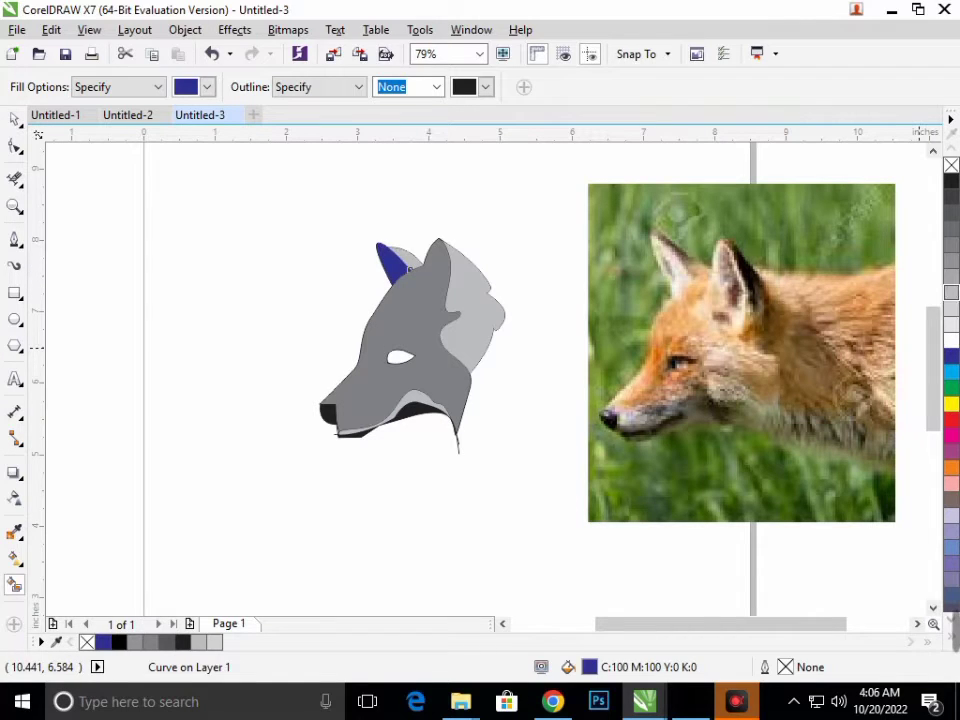
{"action": "left_click", "coordinate": [951, 293]}
Zoom in on the neck tip and erase the thin black spike below it
{"action": "key", "text": "space"}
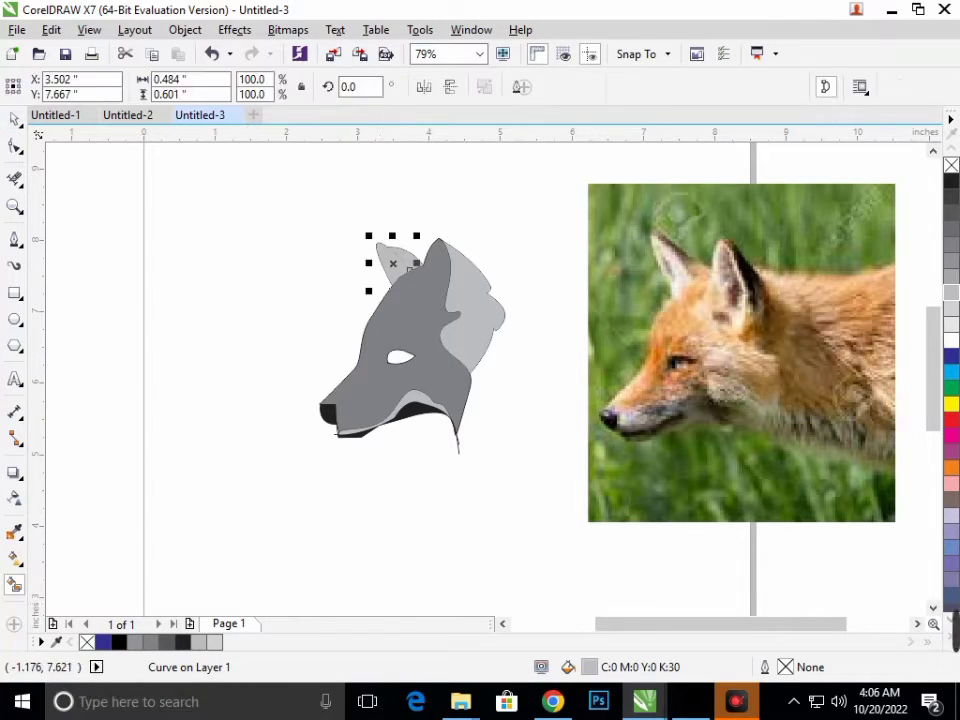
{"action": "key", "text": "Escape"}
{"action": "left_click_drag", "start_coordinate": [300, 364], "coordinate": [621, 568]}
{"action": "scroll", "coordinate": [300, 285], "scroll_direction": "up", "scroll_amount": 2}
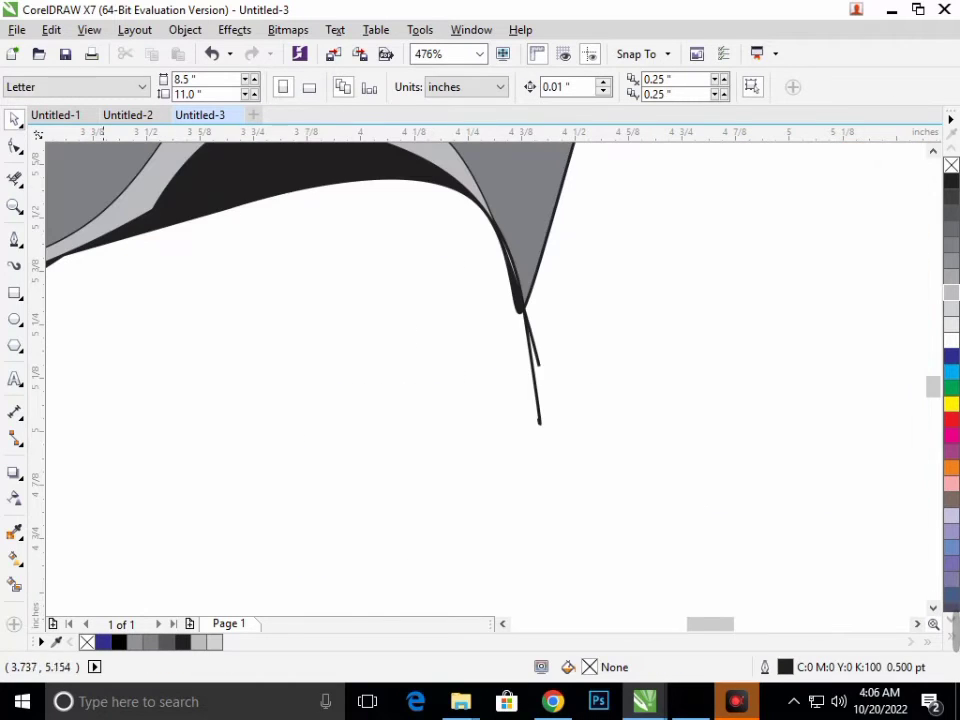
{"action": "left_click", "coordinate": [15, 178]}
{"action": "left_click_drag", "start_coordinate": [521, 355], "coordinate": [562, 322]}
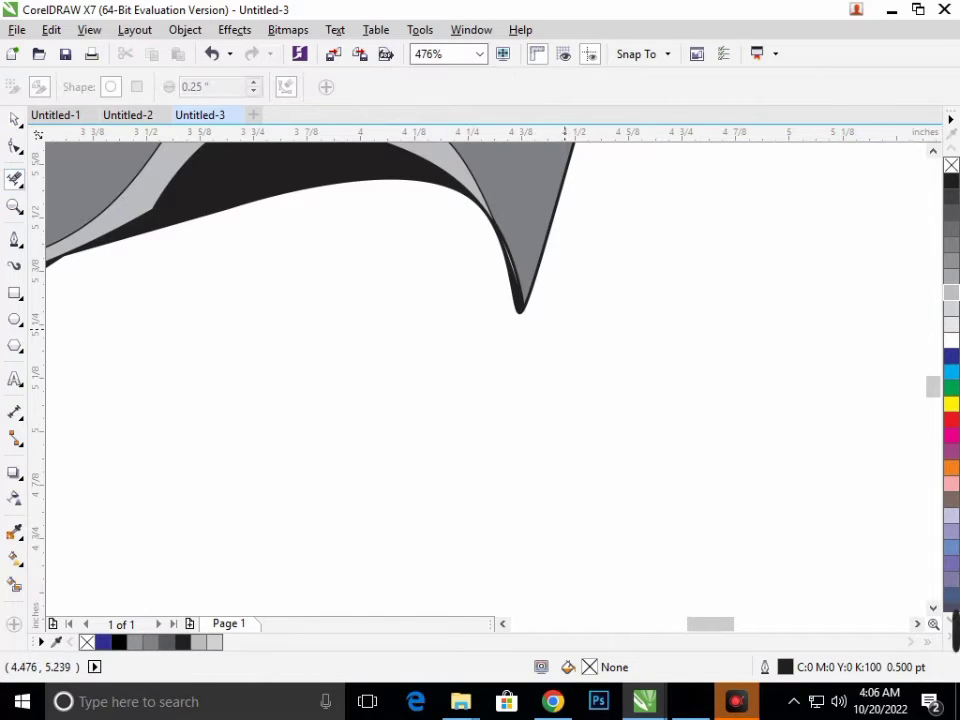
Zoom in and out to check the cleaned corner, ending zoomed out
{"action": "scroll", "coordinate": [489, 291], "scroll_direction": "down", "scroll_amount": 2}
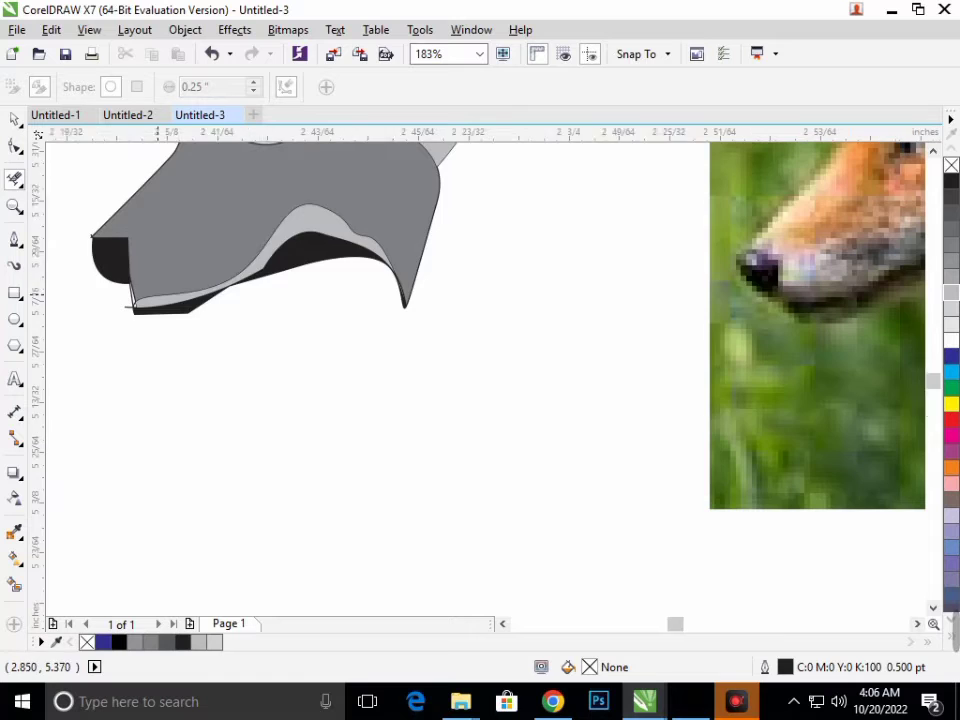
{"action": "scroll", "coordinate": [125, 305], "scroll_direction": "up", "scroll_amount": 4}
{"action": "scroll", "coordinate": [125, 305], "scroll_direction": "down", "scroll_amount": 4}
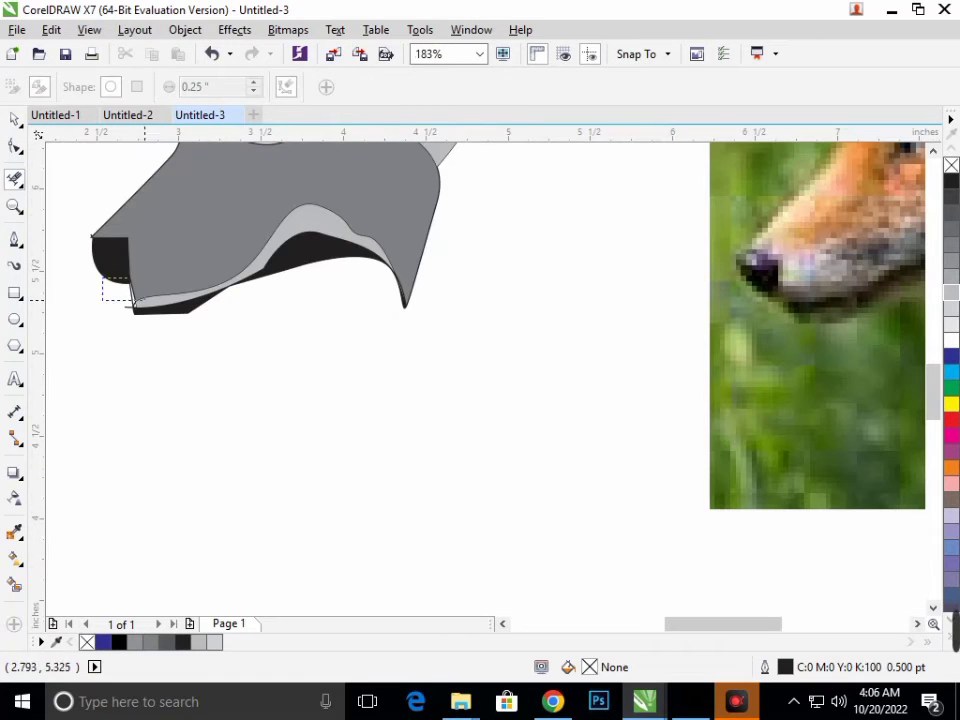
{"action": "scroll", "coordinate": [125, 305], "scroll_direction": "up", "scroll_amount": 4}
{"action": "scroll", "coordinate": [125, 305], "scroll_direction": "down", "scroll_amount": 4}
{"action": "scroll", "coordinate": [128, 305], "scroll_direction": "up", "scroll_amount": 5}
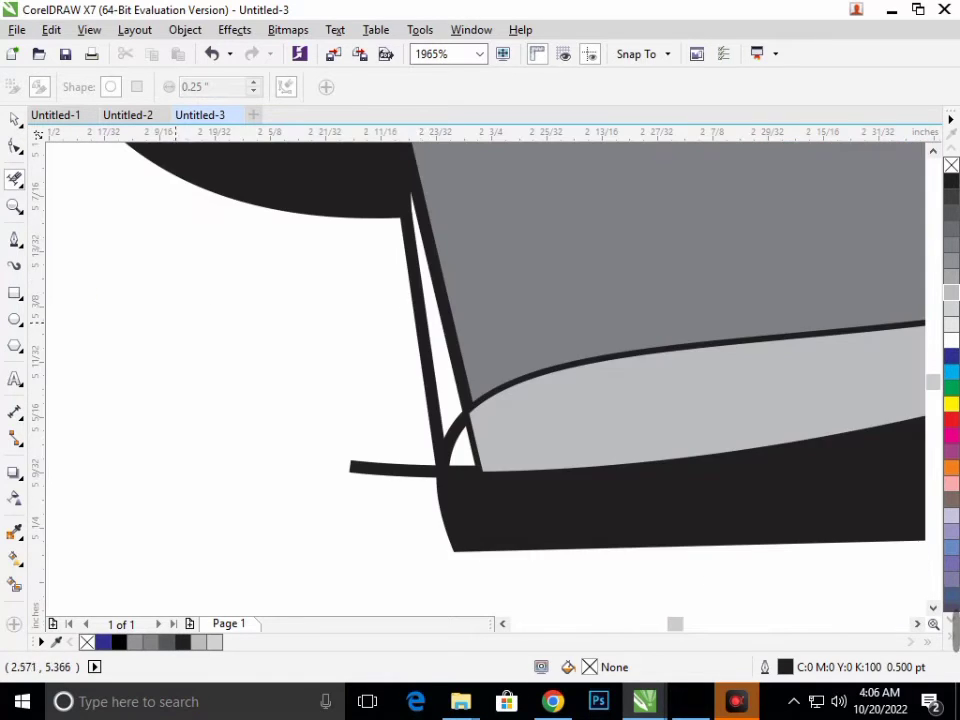
{"action": "scroll", "coordinate": [130, 305], "scroll_direction": "down", "scroll_amount": 5}
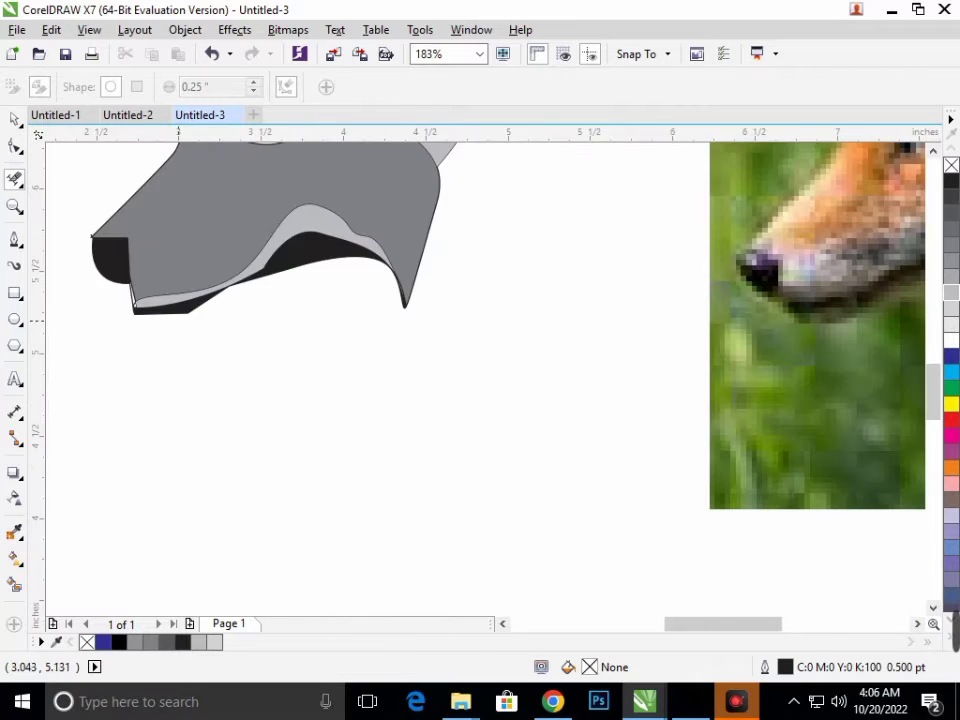
{"action": "scroll", "coordinate": [493, 532], "scroll_direction": "down", "scroll_amount": 2}
Try moving the head and its dark grey piece, then undo both moves
{"action": "left_click", "coordinate": [14, 118]}
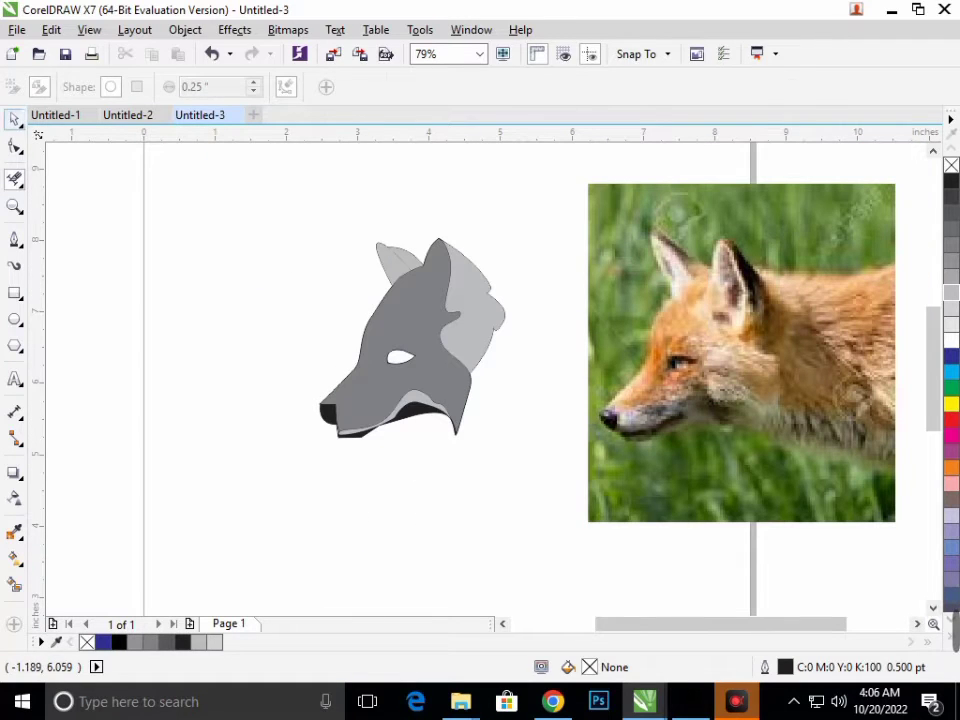
{"action": "left_click_drag", "start_coordinate": [268, 222], "coordinate": [546, 463]}
{"action": "left_click_drag", "start_coordinate": [420, 330], "coordinate": [263, 333]}
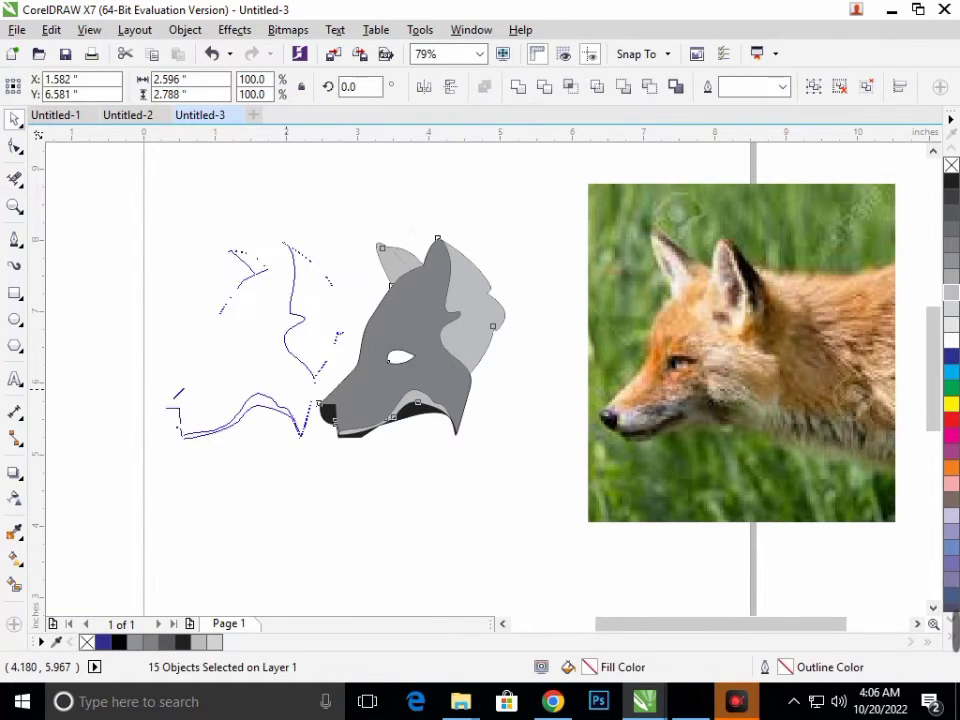
{"action": "left_click", "coordinate": [326, 474]}
{"action": "key", "text": "ctrl+z"}
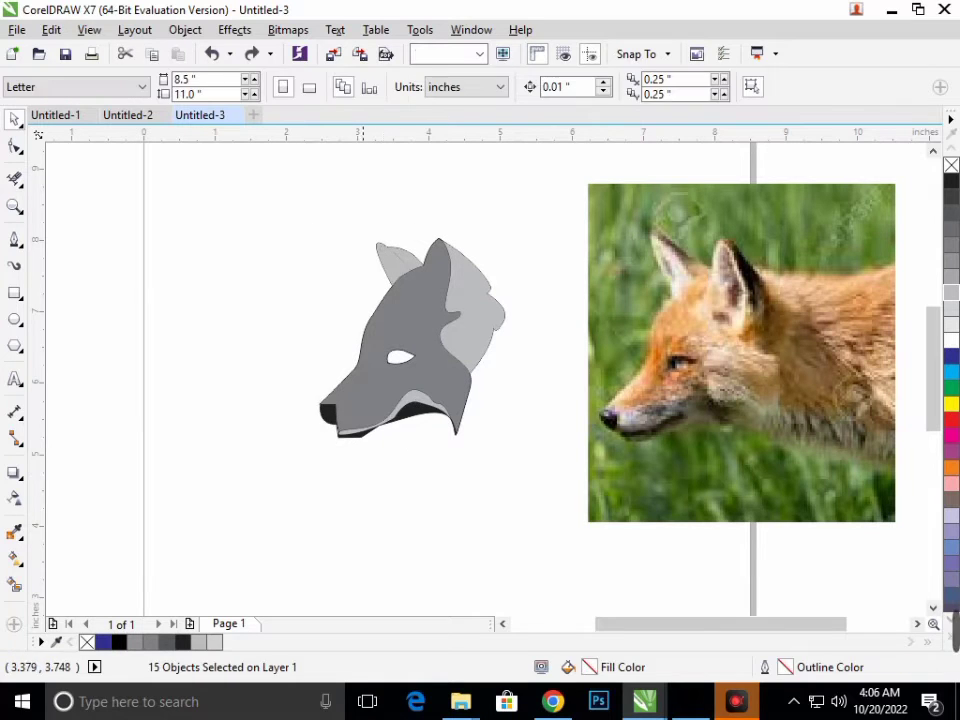
{"action": "key", "text": "ctrl+z"}
{"action": "key", "text": "ctrl+z"}
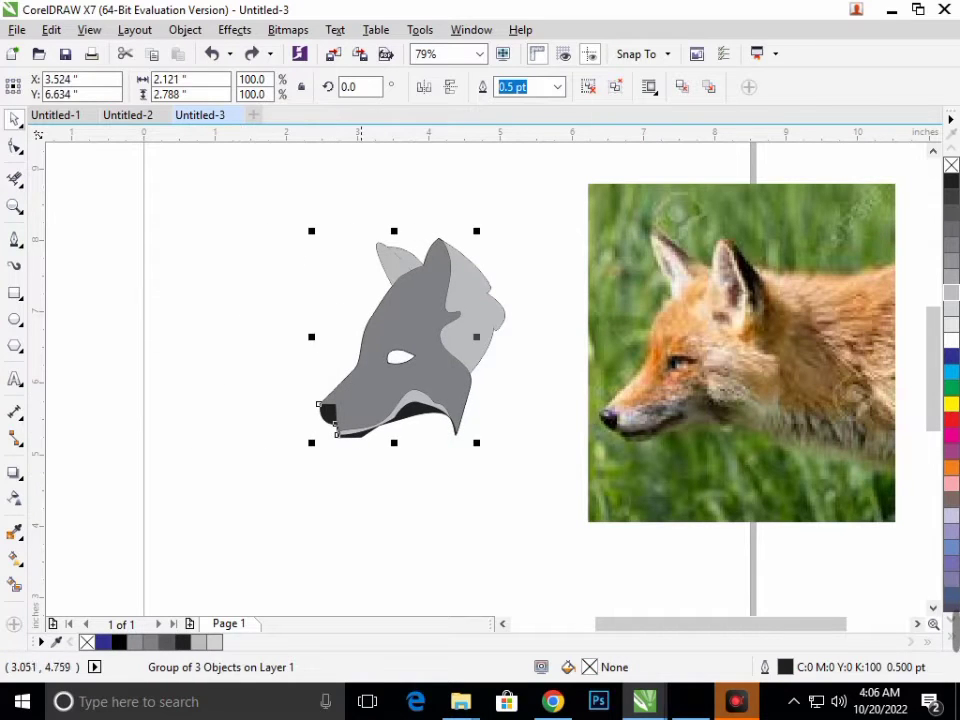
{"action": "left_click_drag", "start_coordinate": [366, 411], "coordinate": [149, 404]}
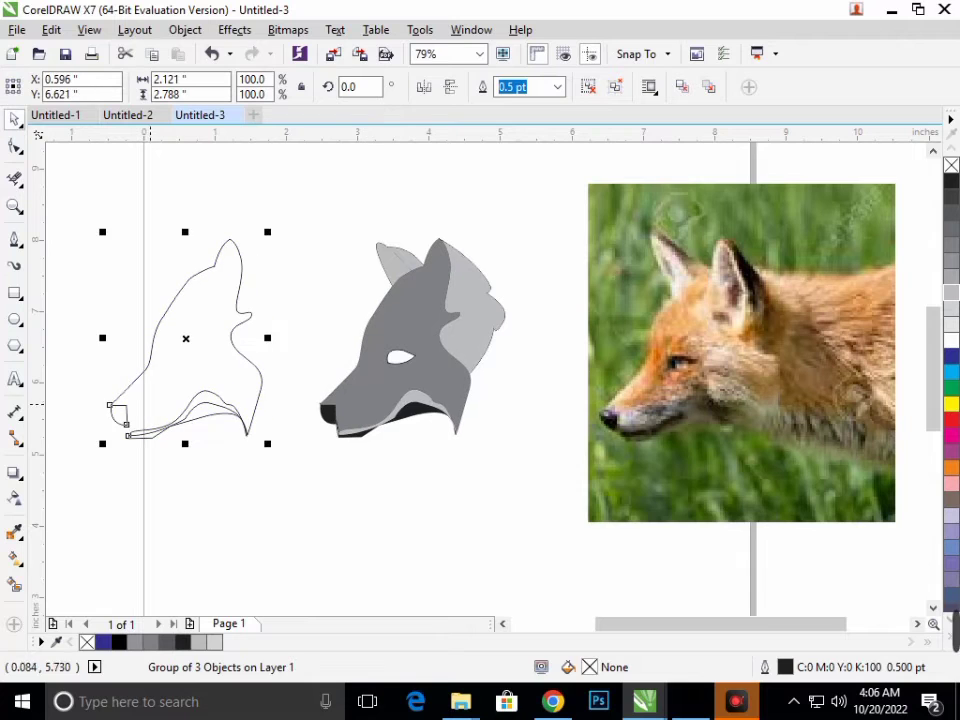
{"action": "left_click_drag", "start_coordinate": [253, 480], "coordinate": [281, 424]}
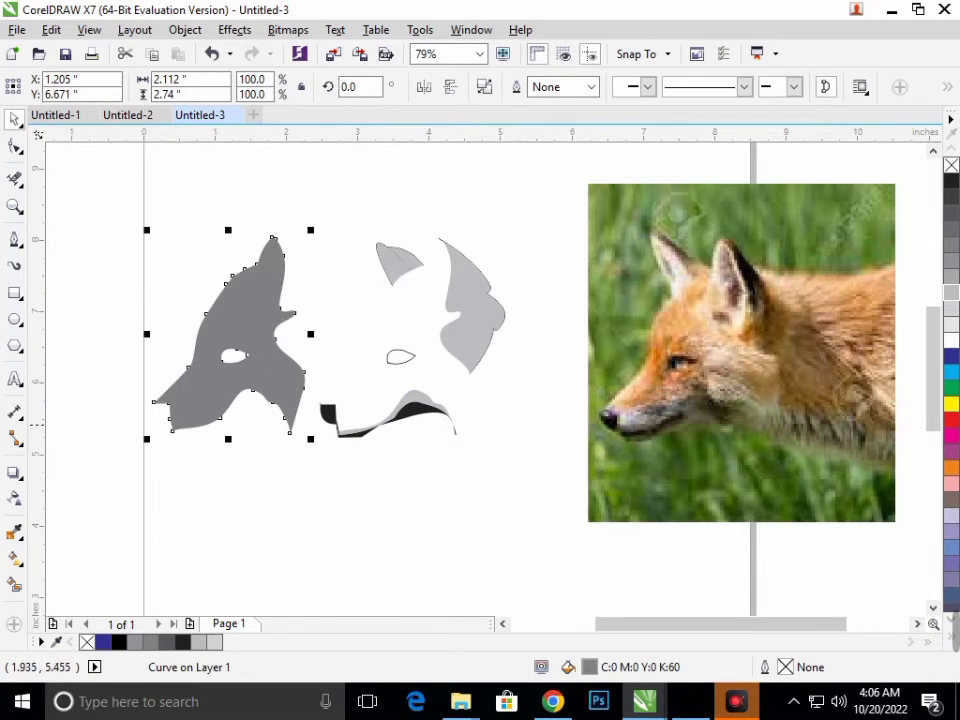
{"action": "key", "text": "ctrl+z"}
{"action": "key", "text": "Escape"}
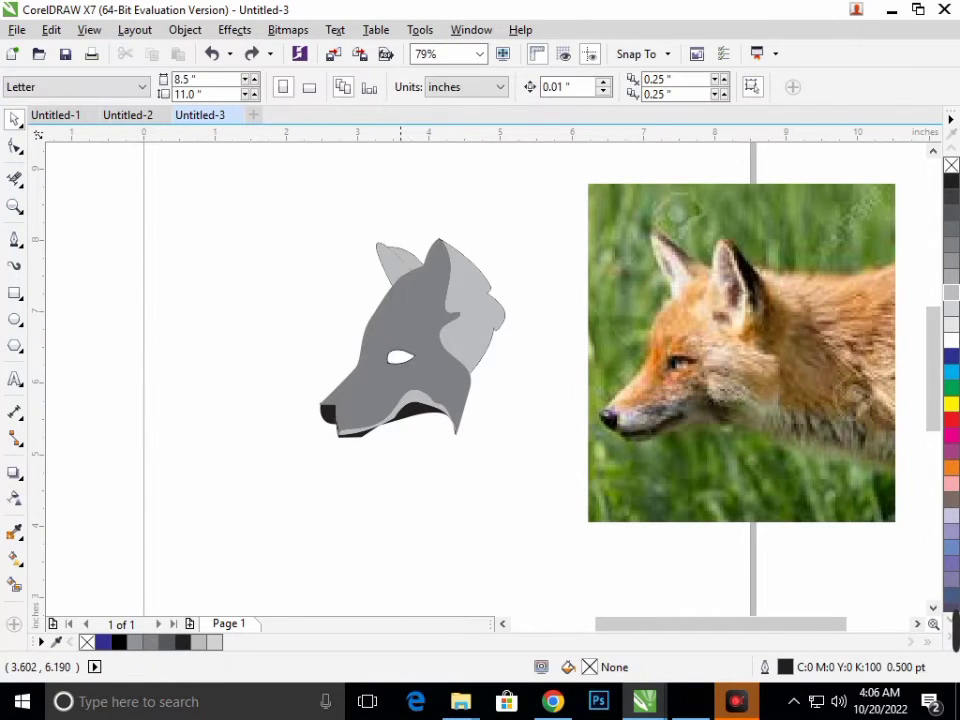
Select the eye shape, then zoom in on the fox head and photo
{"action": "mouse_move", "coordinate": [400, 357]}
{"action": "left_mouse_down"}
{"action": "mouse_move", "coordinate": [270, 350]}
{"action": "mouse_move", "coordinate": [400, 357]}
{"action": "left_mouse_up"}
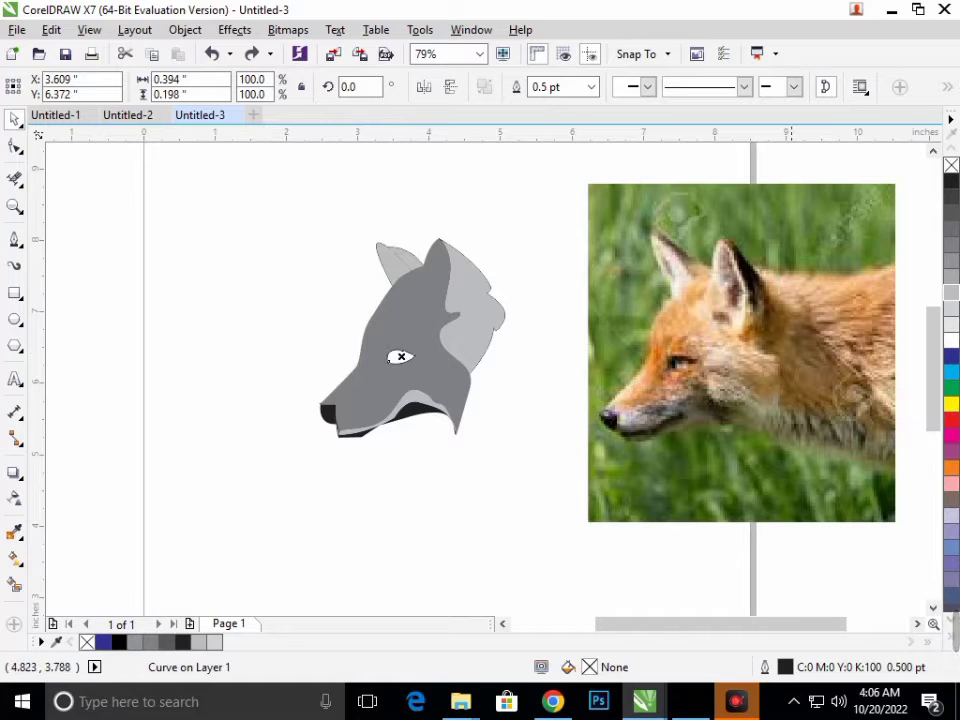
{"action": "left_click", "coordinate": [571, 525]}
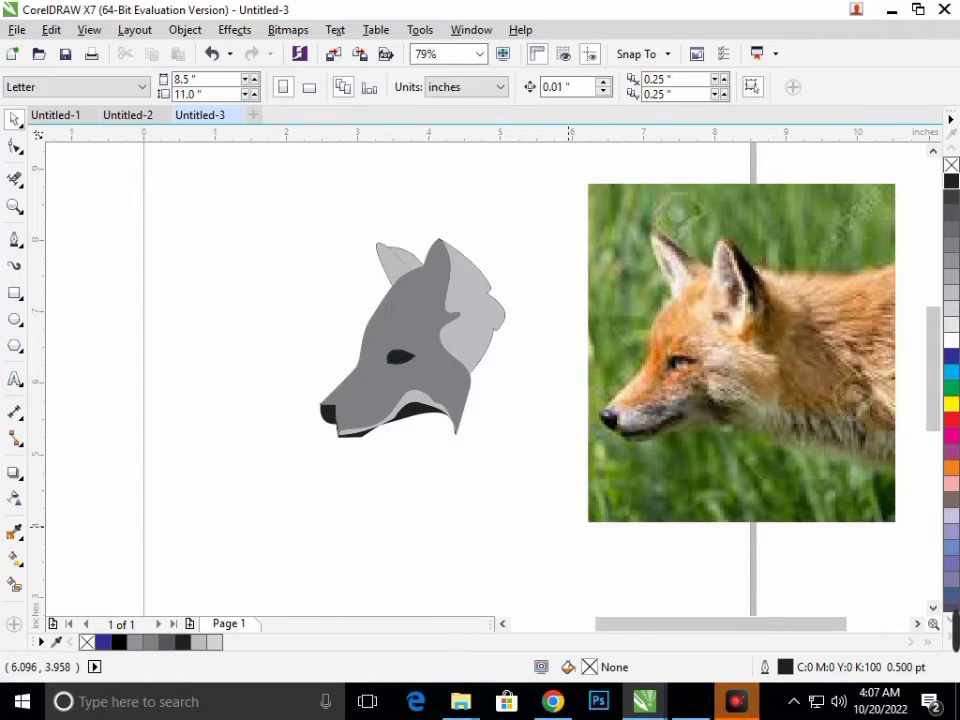
{"action": "key", "text": "shift+F4"}
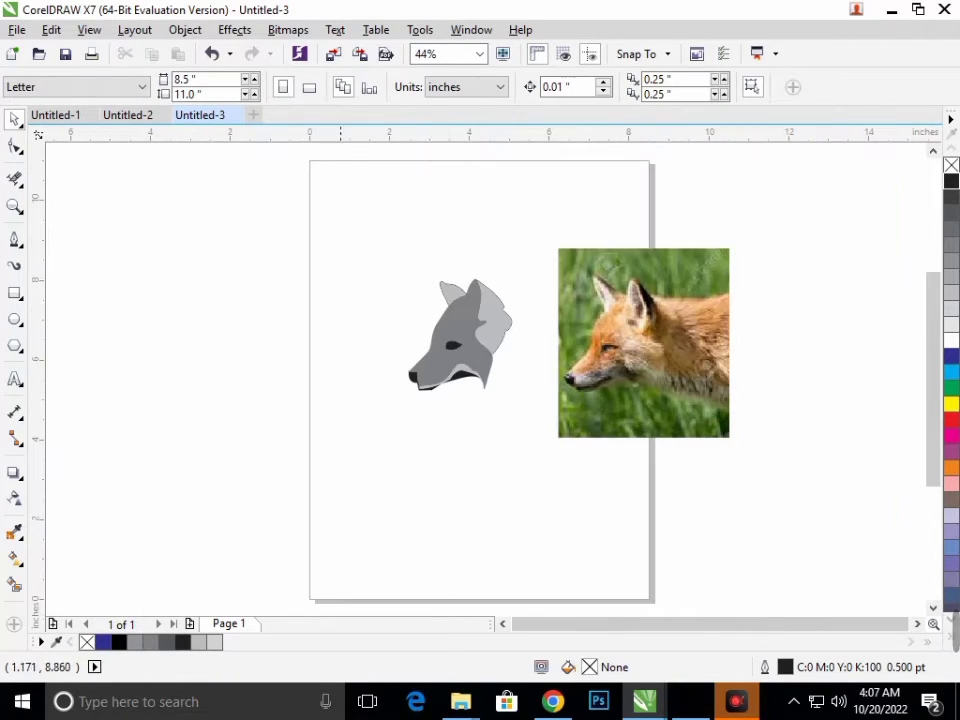
{"action": "left_click_drag", "start_coordinate": [321, 214], "coordinate": [793, 461]}
{"action": "key", "text": "shift+F4"}
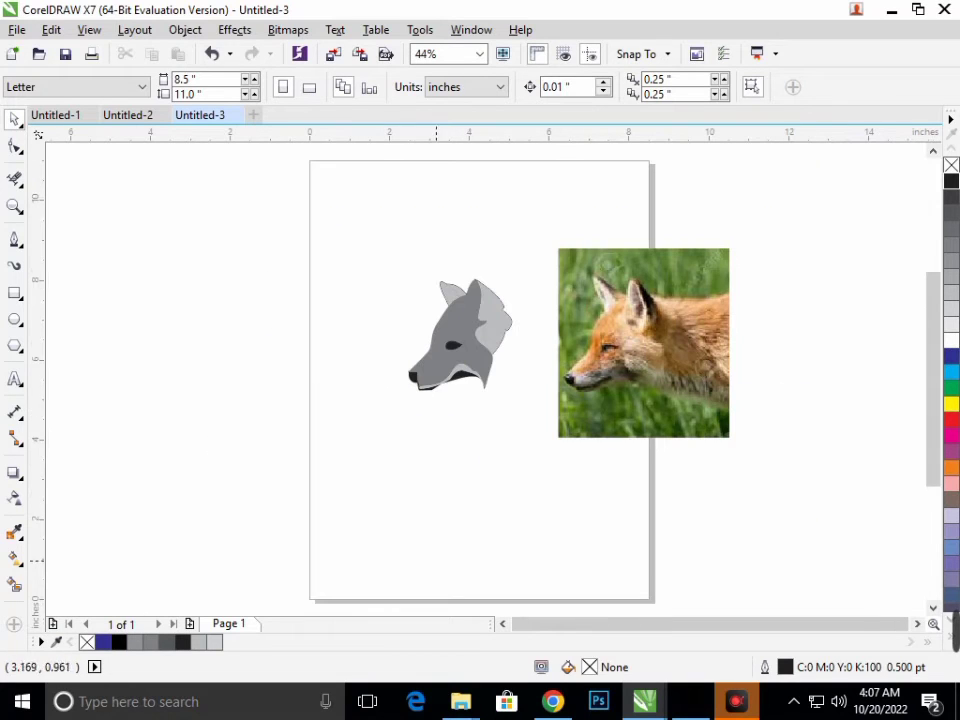
{"action": "left_click_drag", "start_coordinate": [296, 231], "coordinate": [733, 467]}
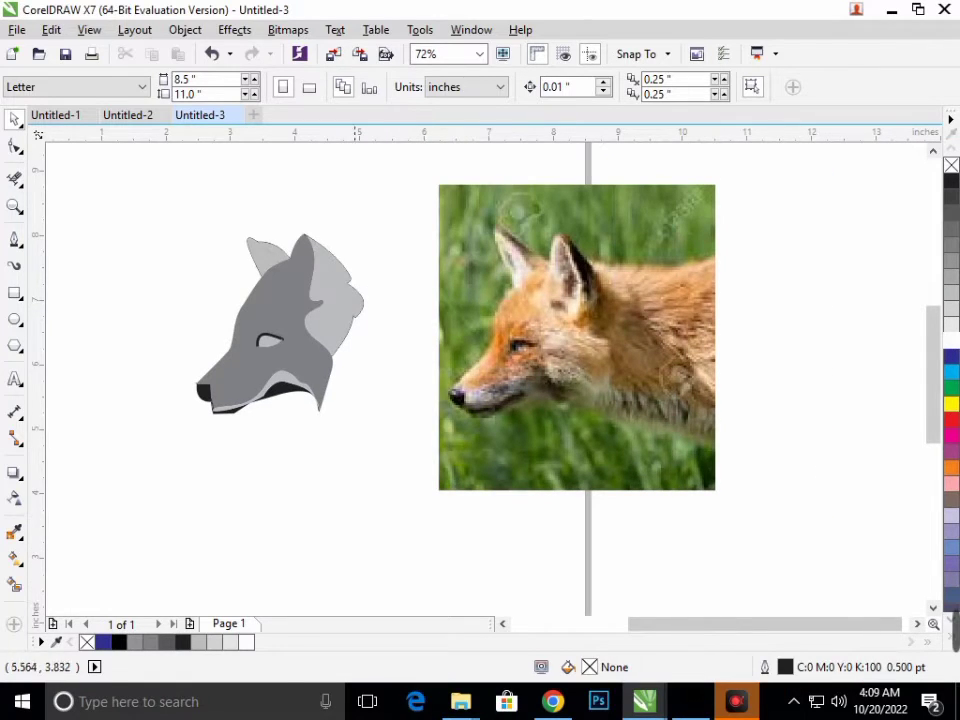
{"action": "scroll", "coordinate": [262, 375], "scroll_direction": "up", "scroll_amount": 3}
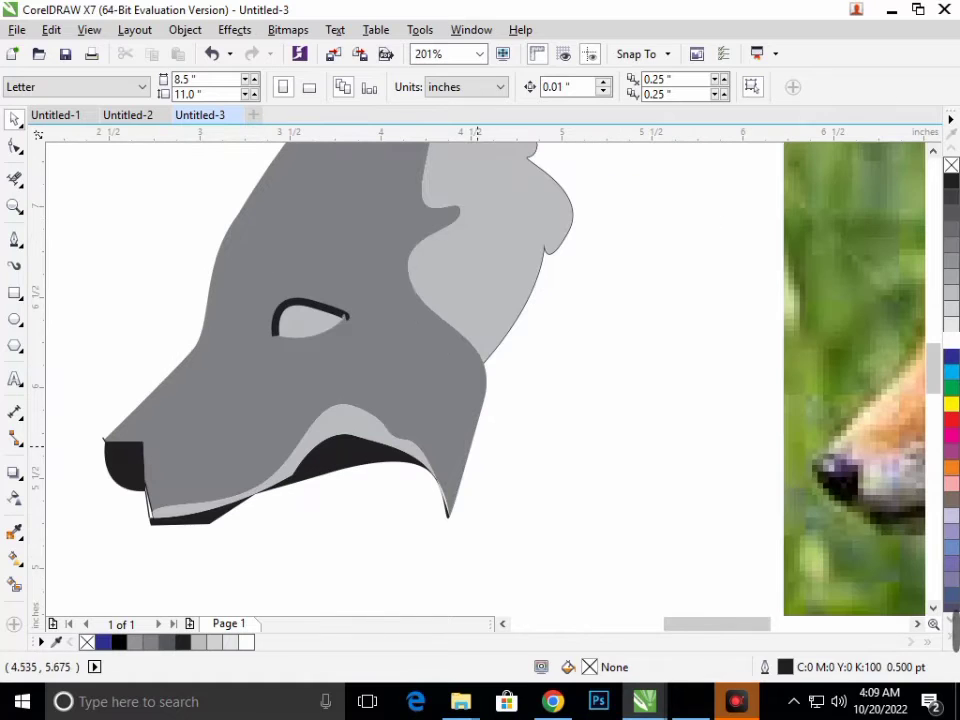
Fill the eye with 70% Black, reverting a trial solid black fill
{"action": "left_click", "coordinate": [314, 325]}
{"action": "left_click_drag", "start_coordinate": [314, 325], "coordinate": [333, 369]}
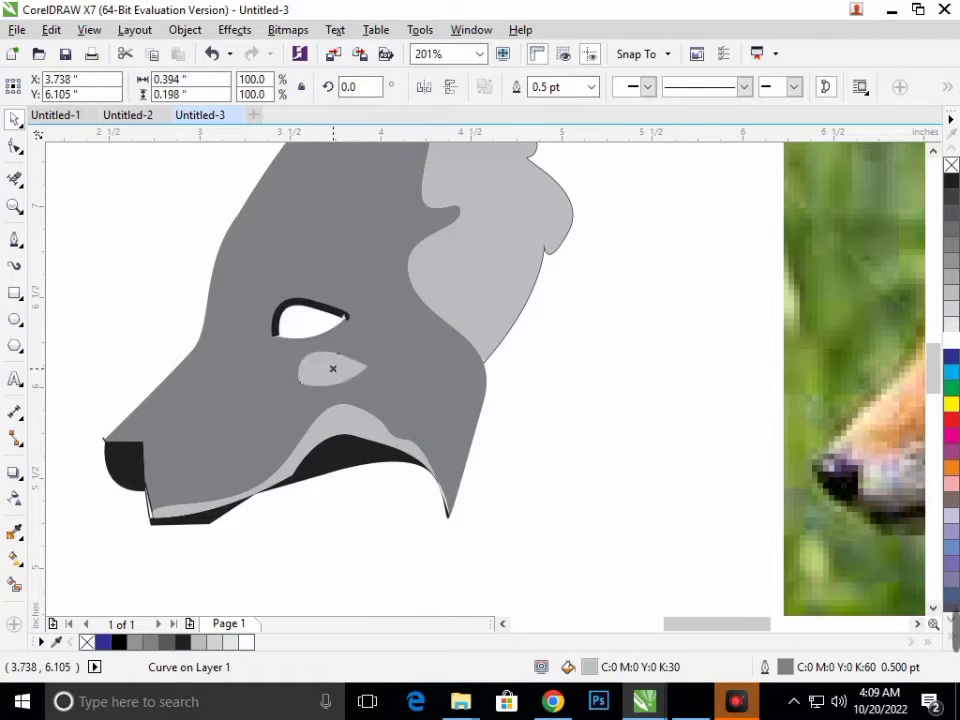
{"action": "key", "text": "ctrl+z"}
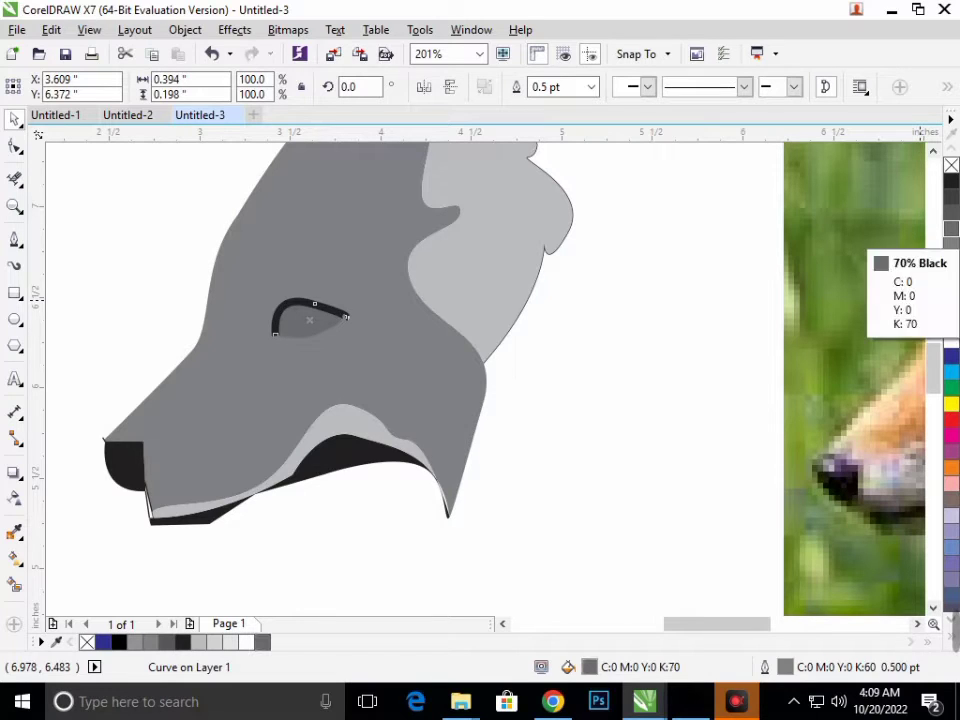
{"action": "left_click", "coordinate": [951, 228]}
{"action": "left_click", "coordinate": [951, 181]}
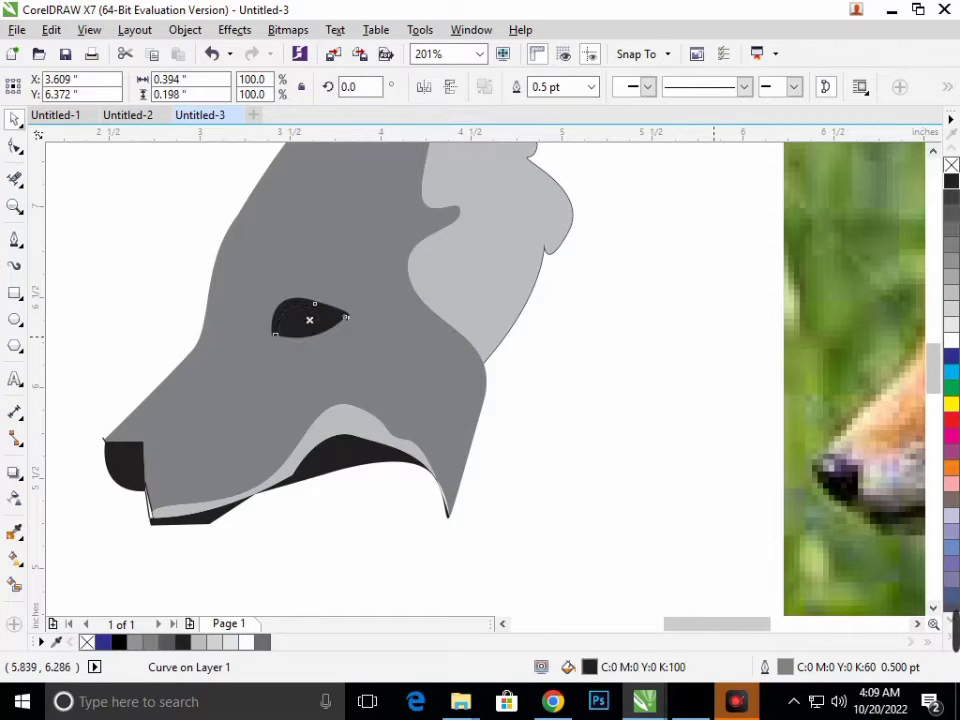
{"action": "key", "text": "Escape"}
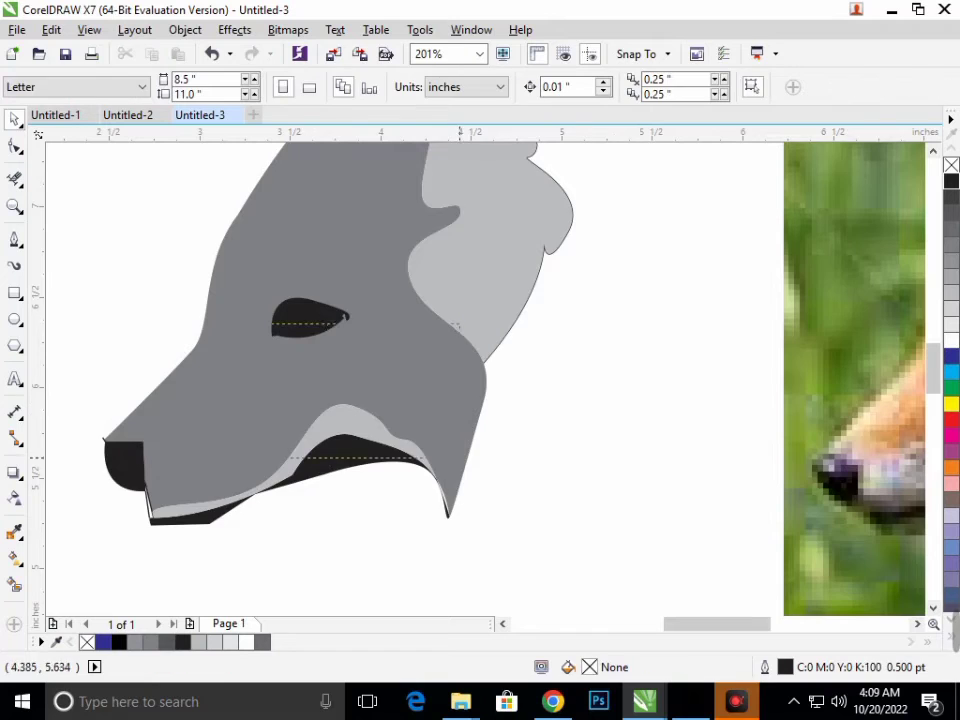
{"action": "scroll", "coordinate": [449, 452], "scroll_direction": "down", "scroll_amount": 4}
{"action": "key", "text": "ctrl+z"}
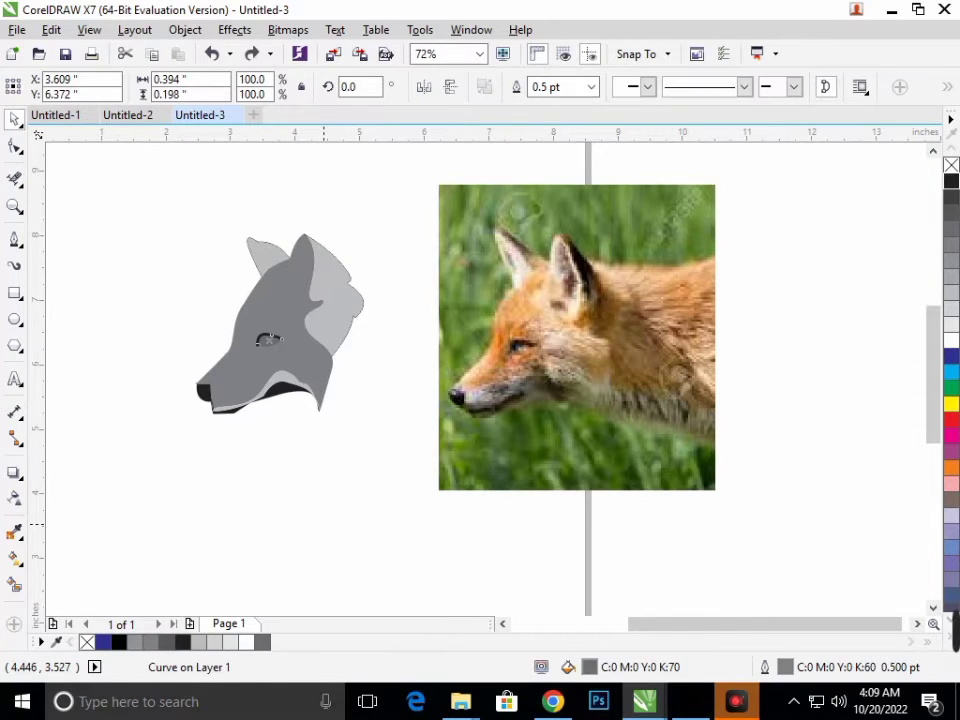
{"action": "key", "text": "Escape"}
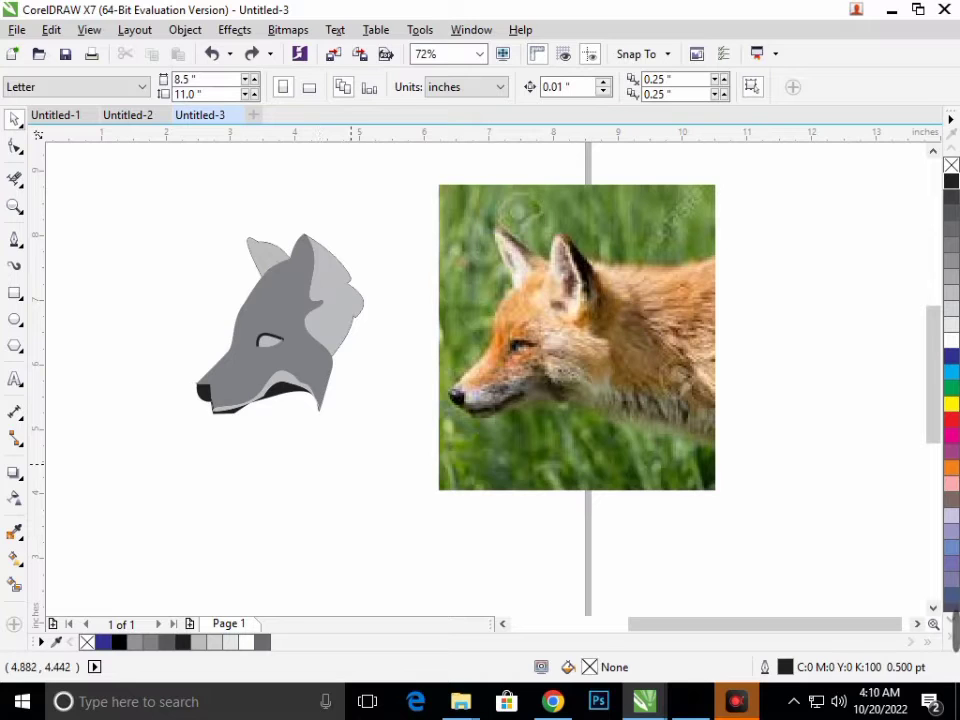
Apply a linear gradient to both light-grey face pieces with a pale grey lower end
{"action": "left_click", "coordinate": [336, 322]}
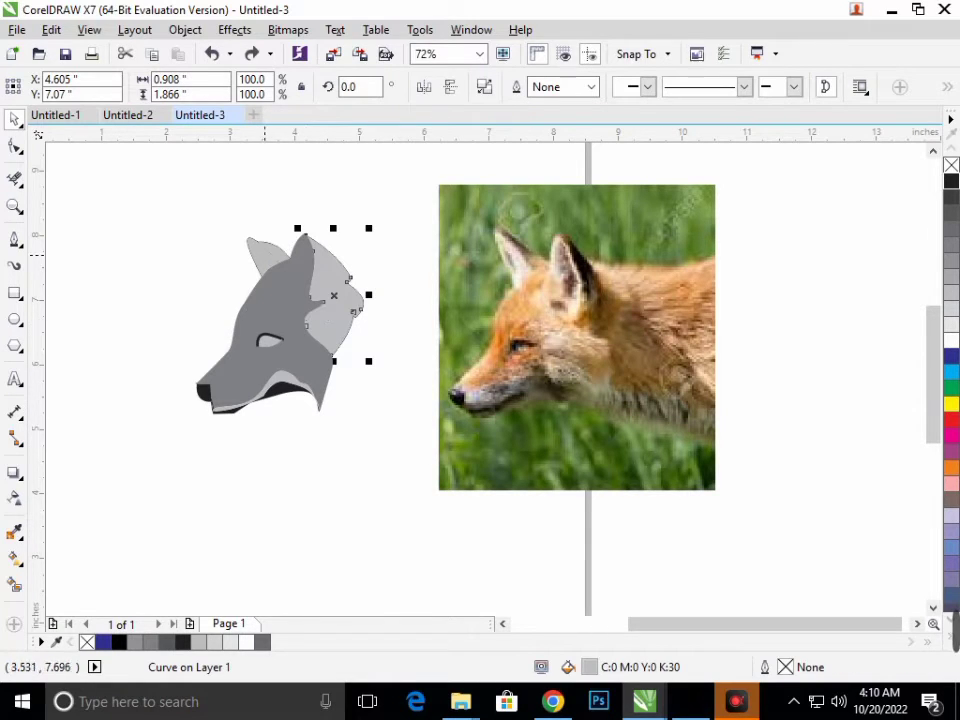
{"action": "left_click", "coordinate": [263, 275], "text": "shift"}
{"action": "left_click", "coordinate": [15, 557]}
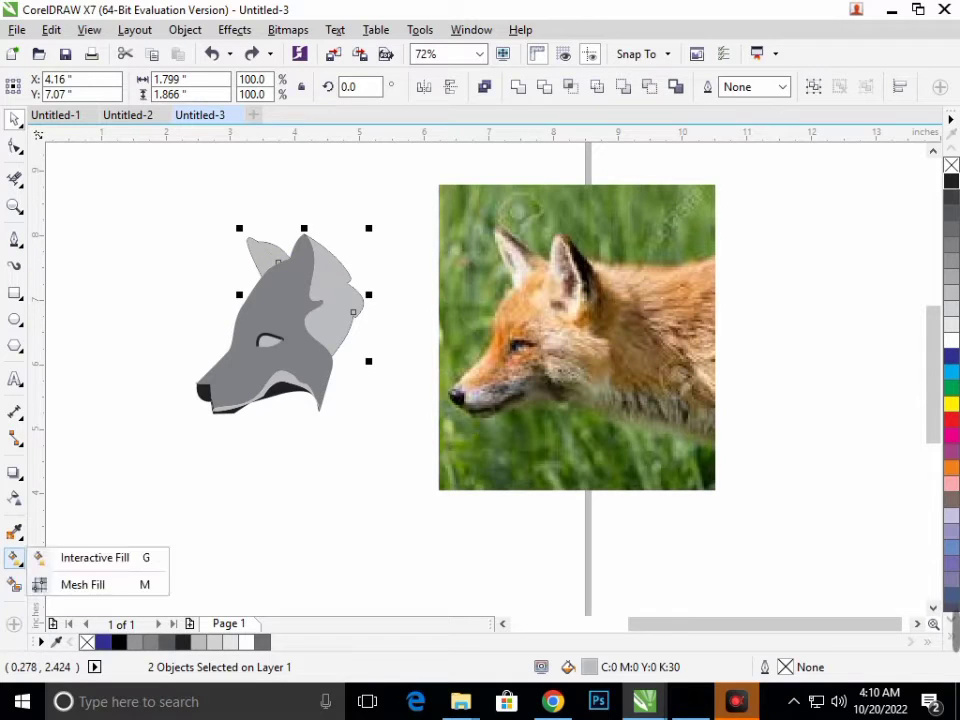
{"action": "left_click", "coordinate": [95, 557]}
{"action": "left_click_drag", "start_coordinate": [324, 260], "coordinate": [340, 342]}
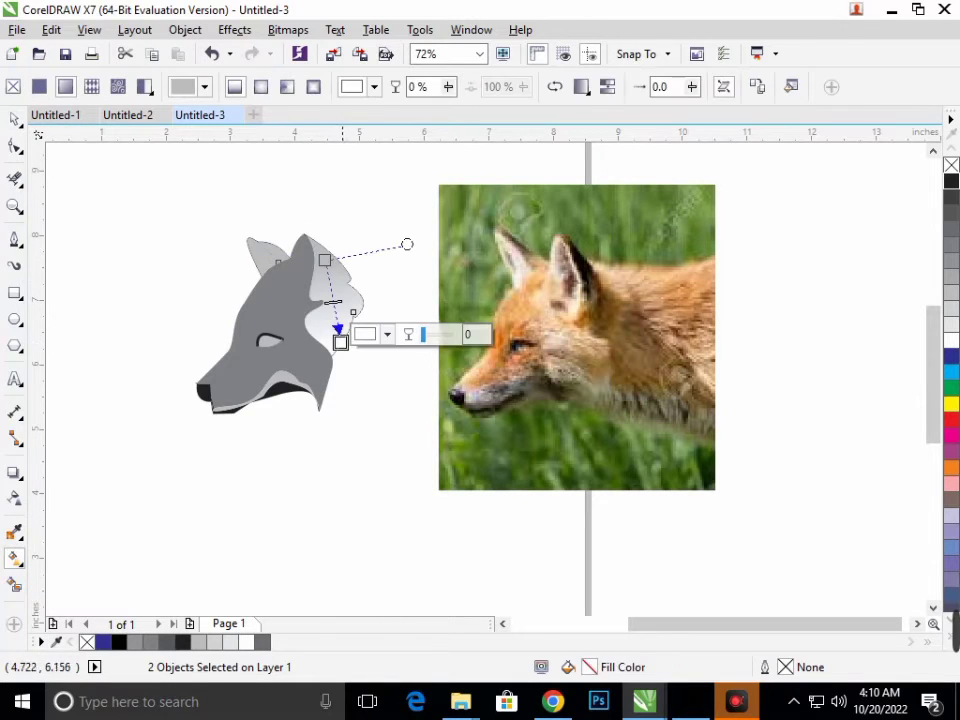
{"action": "left_click", "coordinate": [387, 334]}
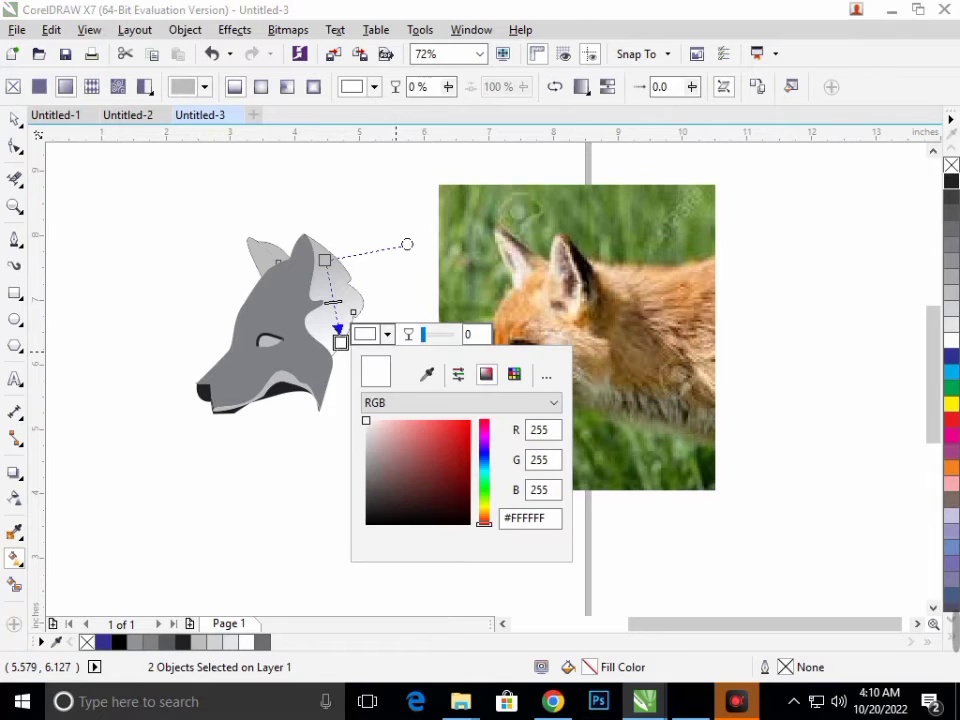
{"action": "left_click_drag", "start_coordinate": [370, 450], "coordinate": [366, 431]}
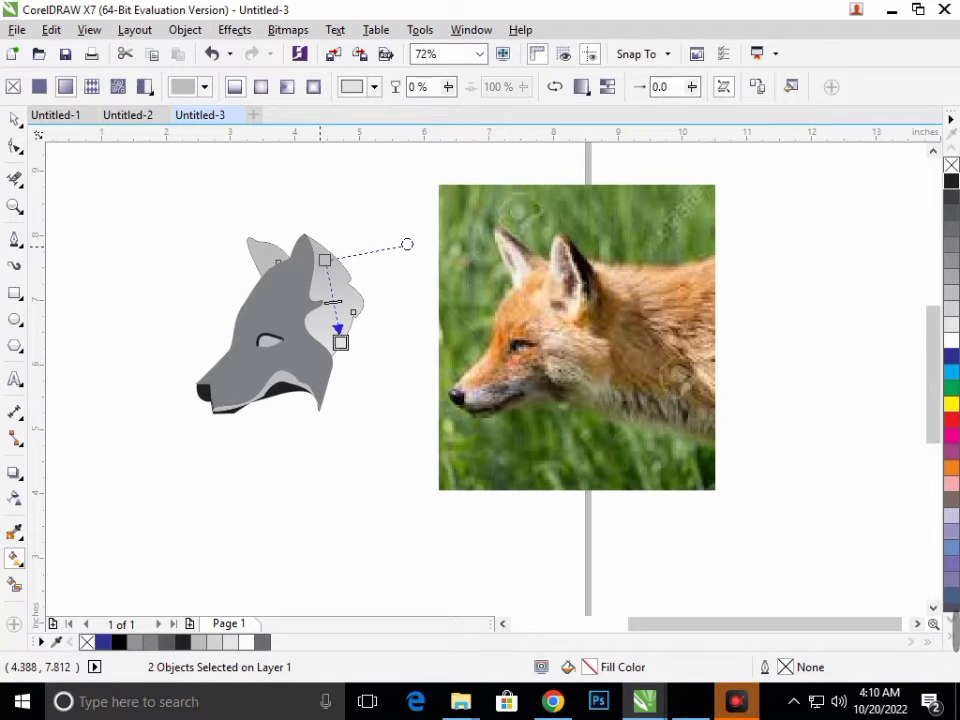
Move the gradient start up to the ear tip and make it near-white
{"action": "left_click_drag", "start_coordinate": [324, 260], "coordinate": [311, 241]}
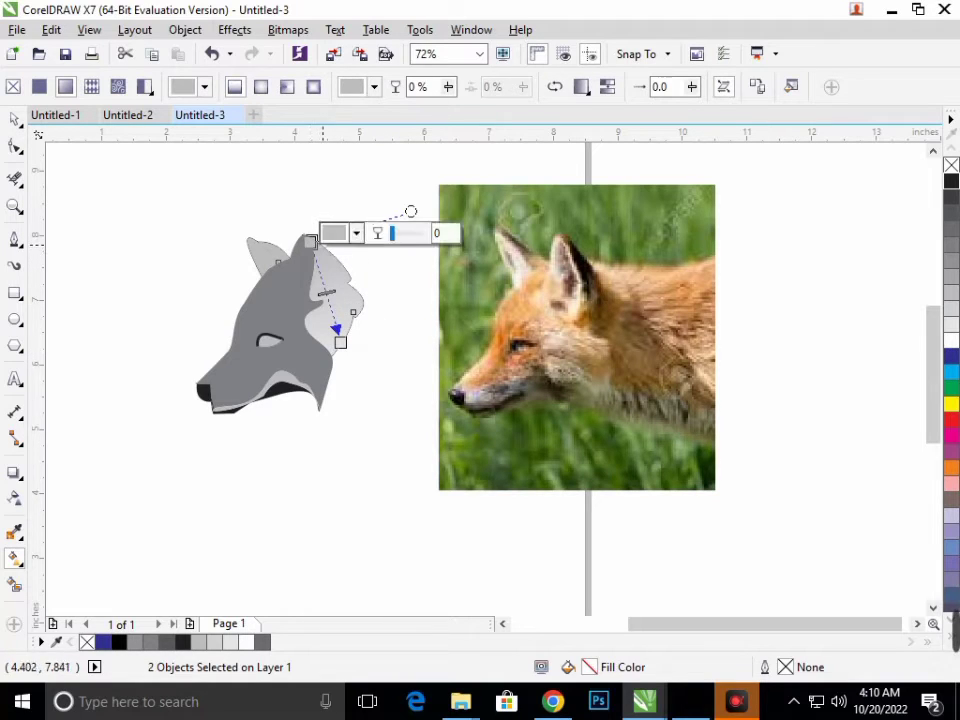
{"action": "left_click", "coordinate": [355, 233]}
{"action": "mouse_move", "coordinate": [336, 343]}
{"action": "left_mouse_down"}
{"action": "mouse_move", "coordinate": [335, 325]}
{"action": "mouse_move", "coordinate": [337, 339]}
{"action": "left_mouse_up"}
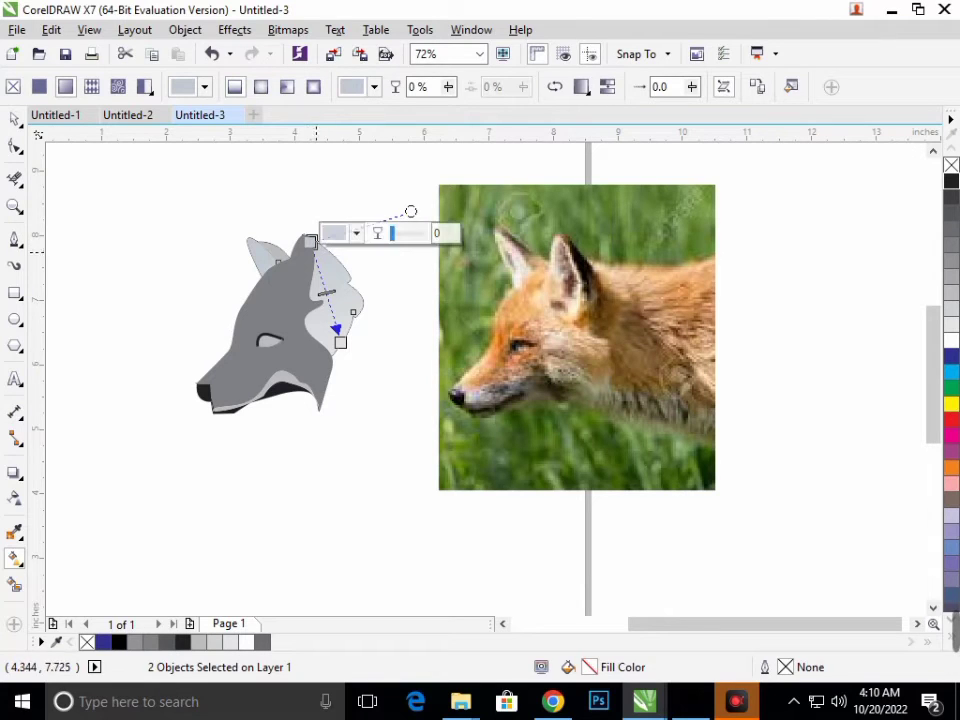
{"action": "left_click", "coordinate": [333, 234]}
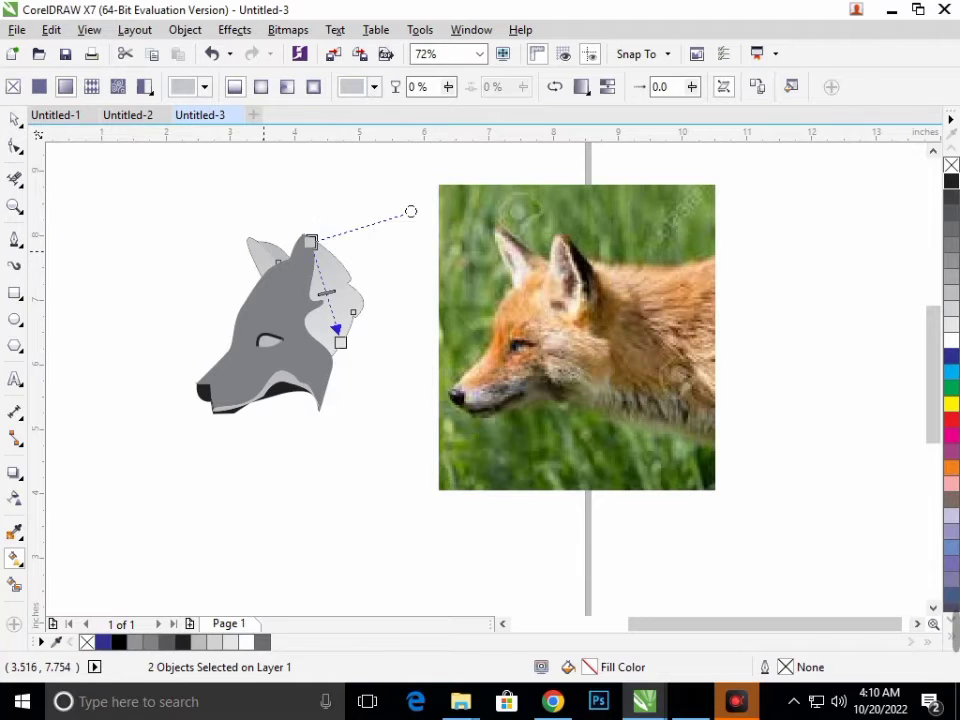
{"action": "key", "text": "Escape"}
Select the left ear and move its gradient start toward the tip with a lighter colour
{"action": "scroll", "coordinate": [190, 245], "scroll_direction": "up", "scroll_amount": 3}
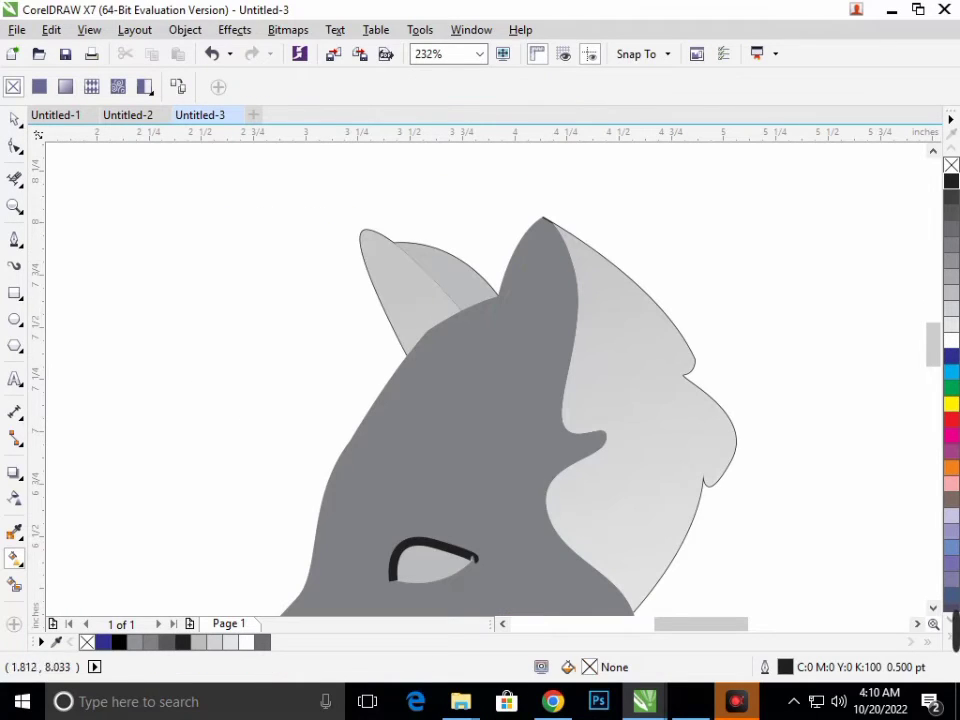
{"action": "left_click", "coordinate": [662, 560]}
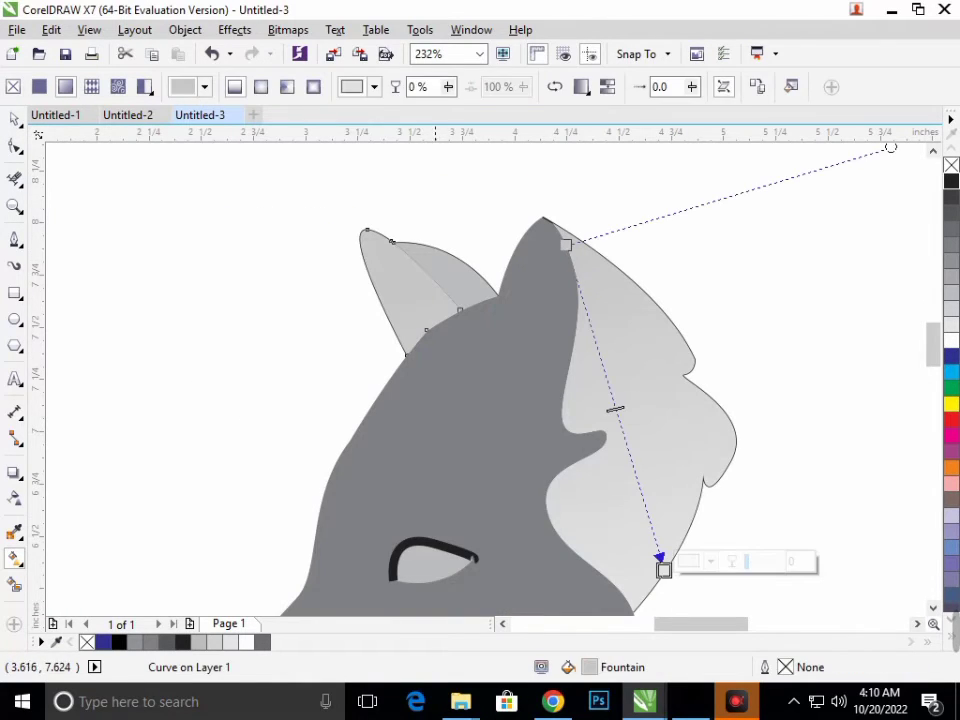
{"action": "left_click", "coordinate": [424, 298]}
{"action": "left_click_drag", "start_coordinate": [380, 258], "coordinate": [369, 243]}
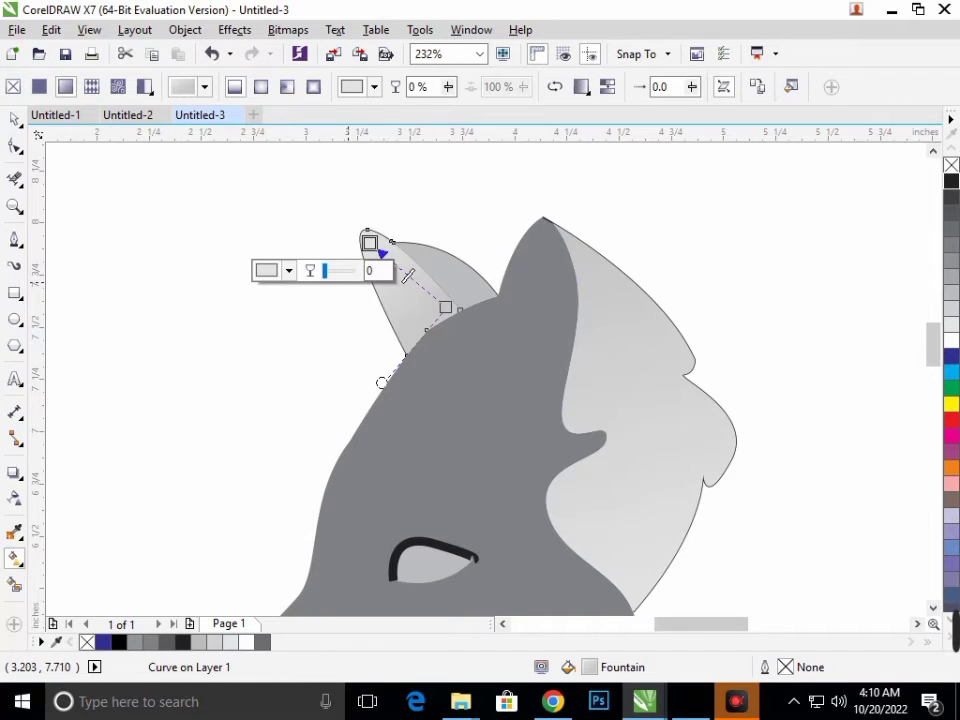
{"action": "left_click", "coordinate": [288, 270]}
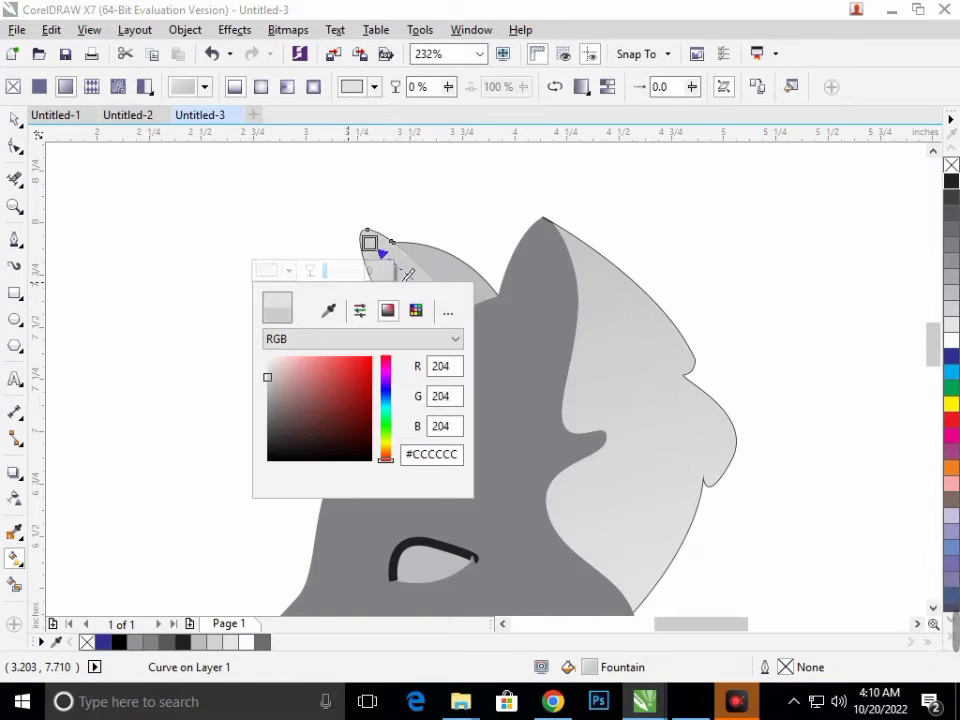
{"action": "left_click_drag", "start_coordinate": [267, 368], "coordinate": [267, 364]}
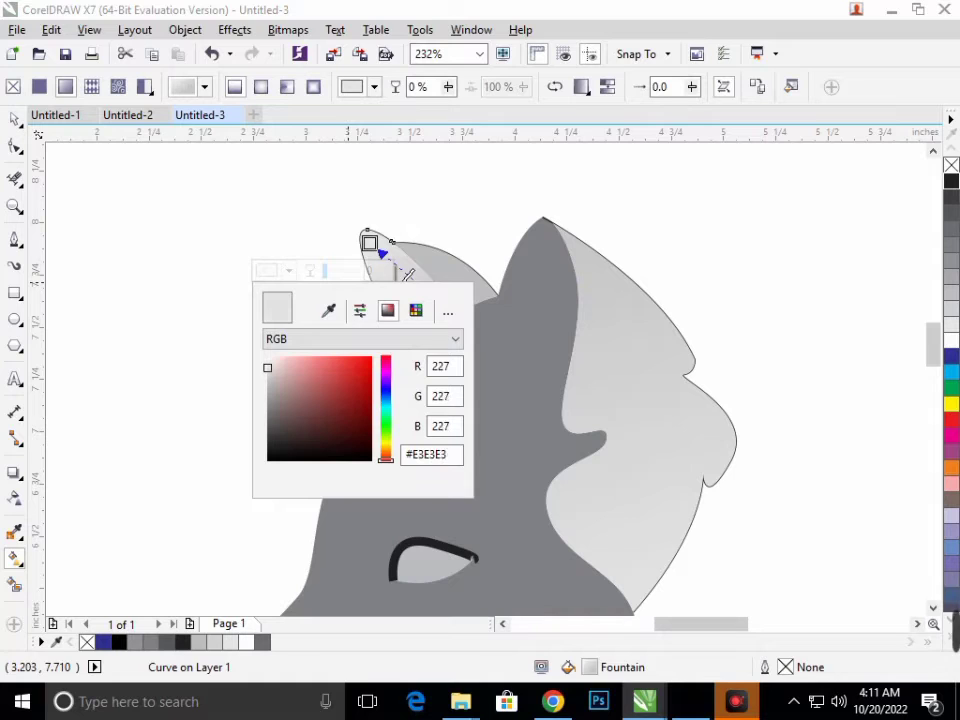
{"action": "left_click", "coordinate": [408, 275]}
Set the ear gradient's end colour to a light grey and clear the selection
{"action": "left_click", "coordinate": [445, 307]}
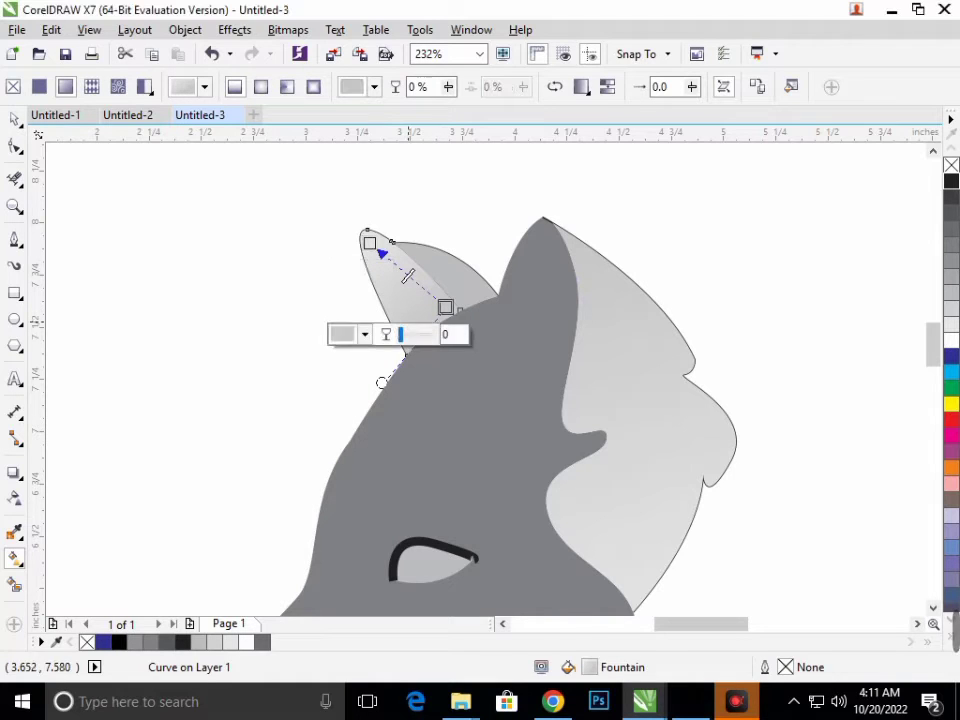
{"action": "left_click", "coordinate": [364, 334]}
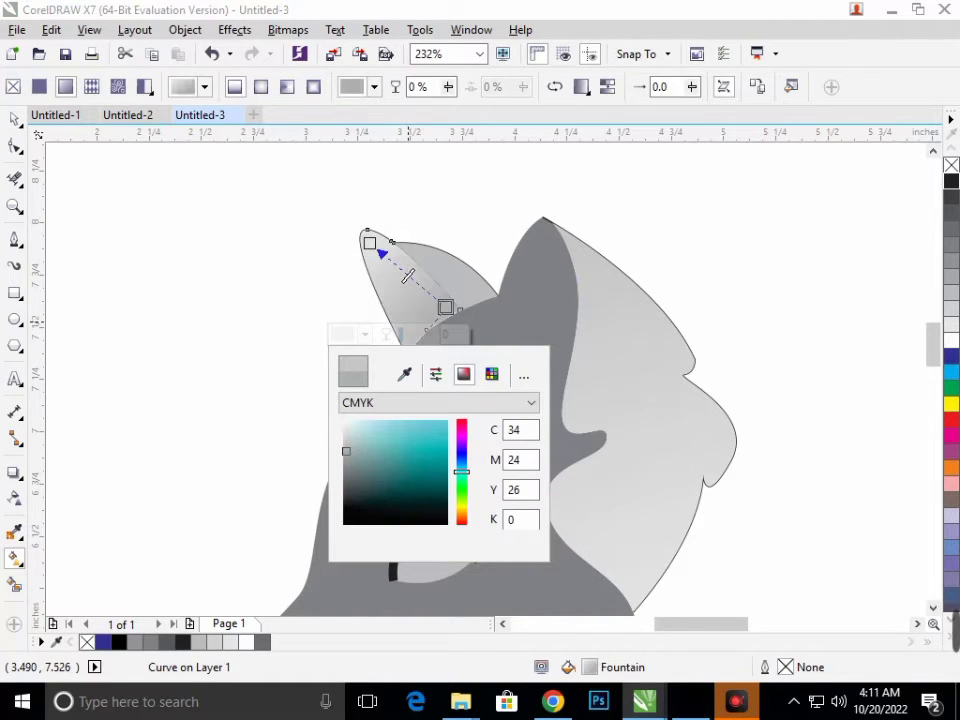
{"action": "left_click", "coordinate": [343, 430]}
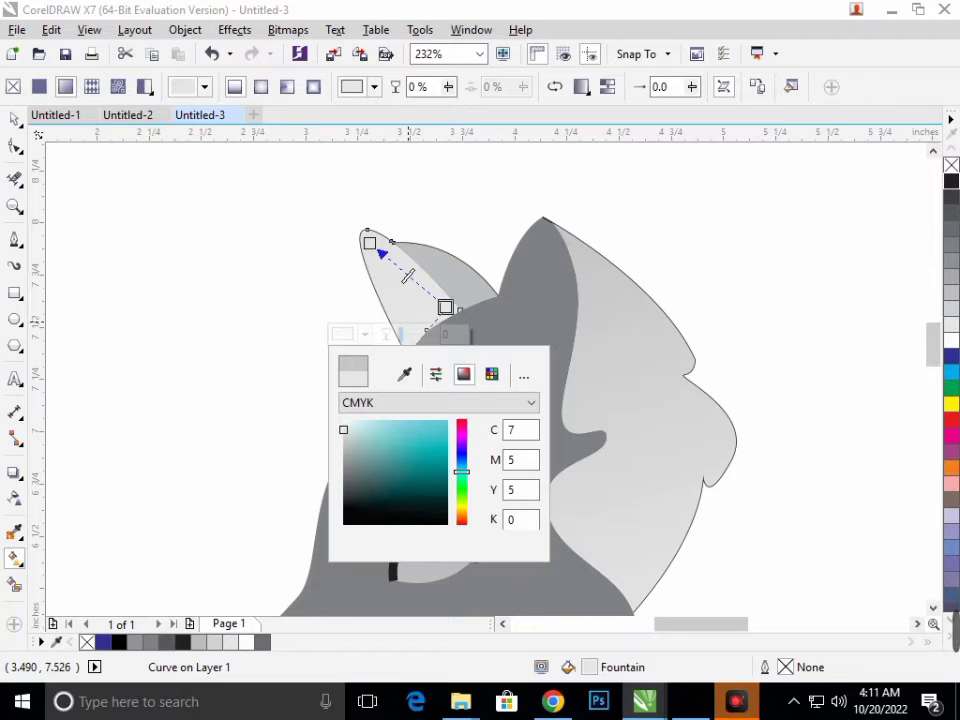
{"action": "left_click", "coordinate": [350, 457]}
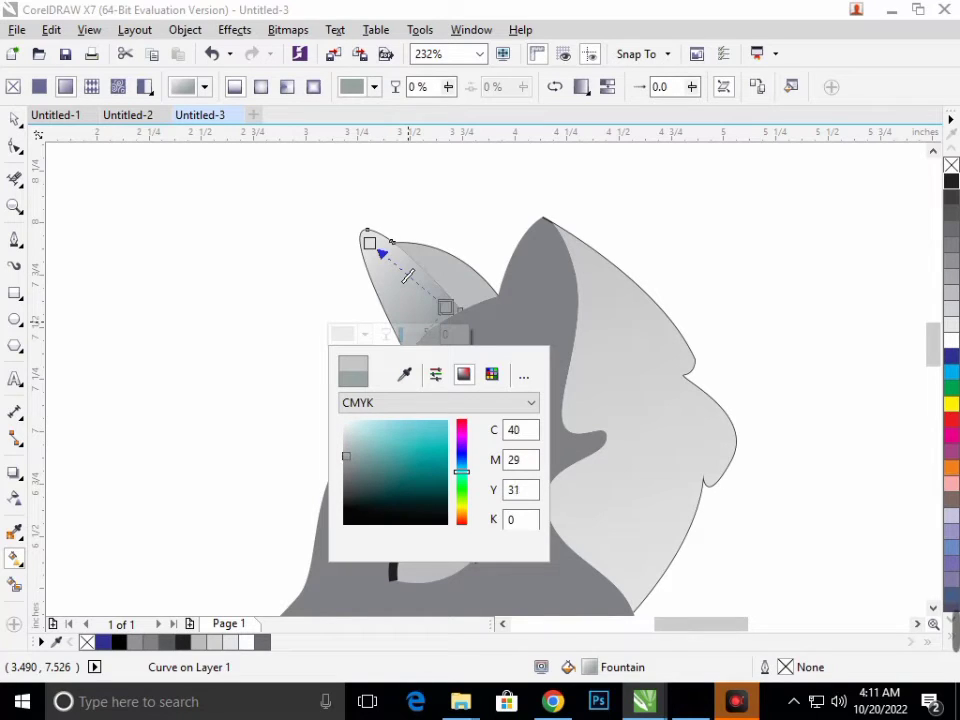
{"action": "left_click_drag", "start_coordinate": [343, 457], "coordinate": [343, 444]}
{"action": "left_click", "coordinate": [381, 381]}
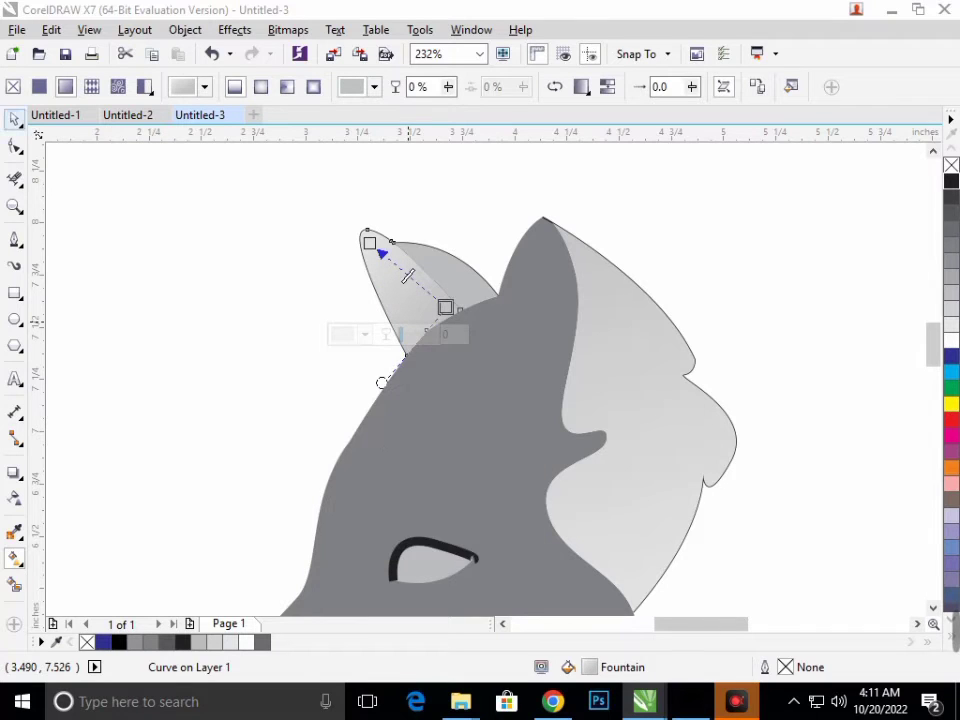
{"action": "key", "text": "Escape"}
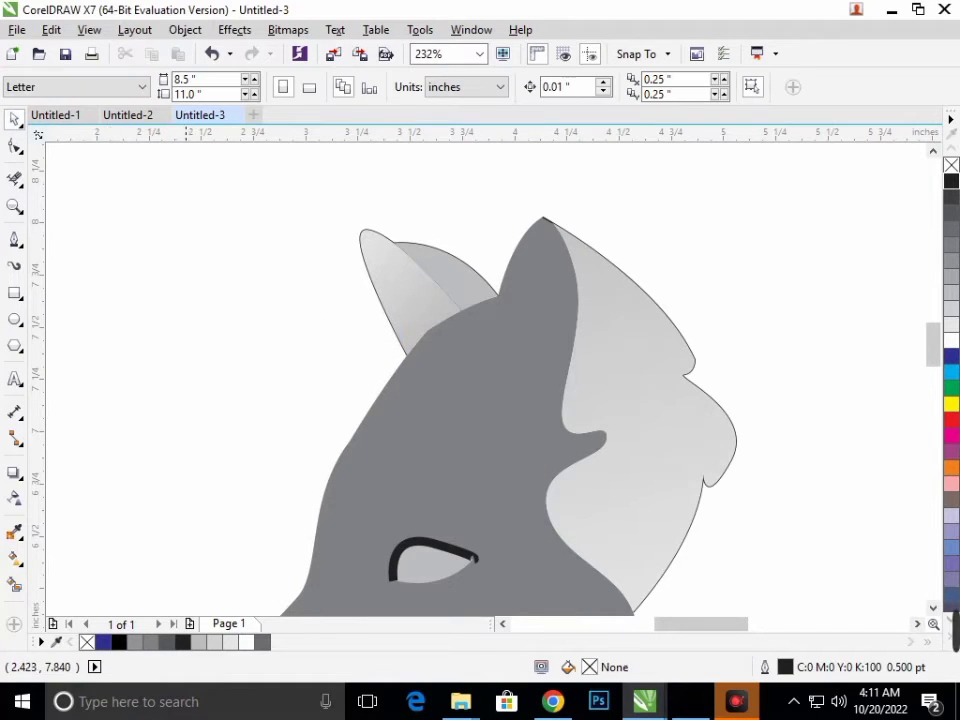
{"action": "scroll", "coordinate": [372, 497], "scroll_direction": "down", "scroll_amount": 3}
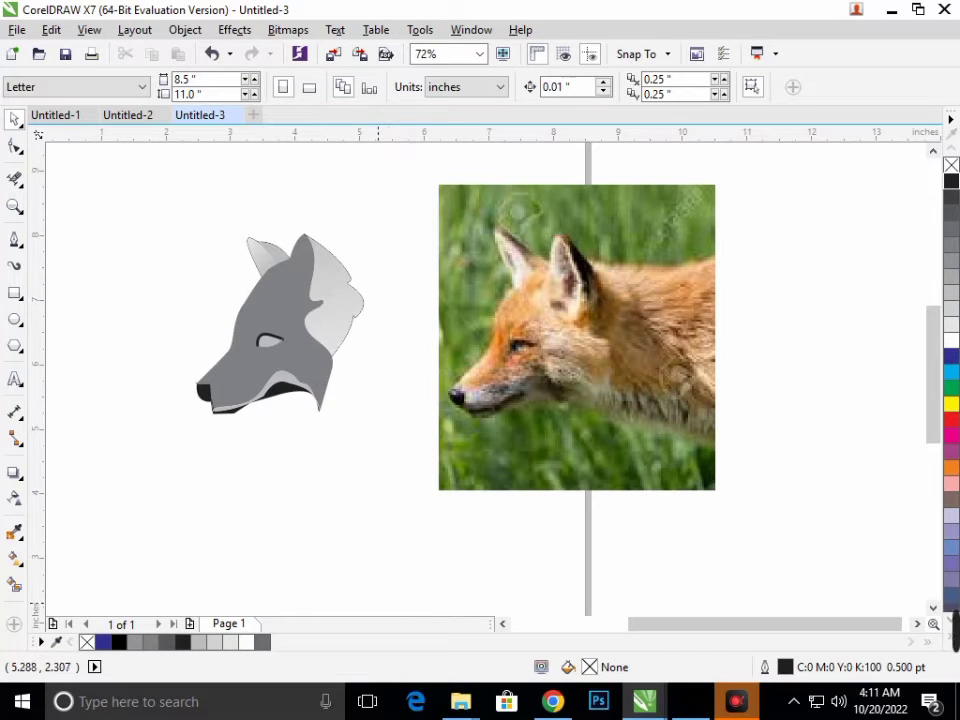
Move the fox photo further right and draw a circle around the fox head
{"action": "left_click", "coordinate": [793, 701]}
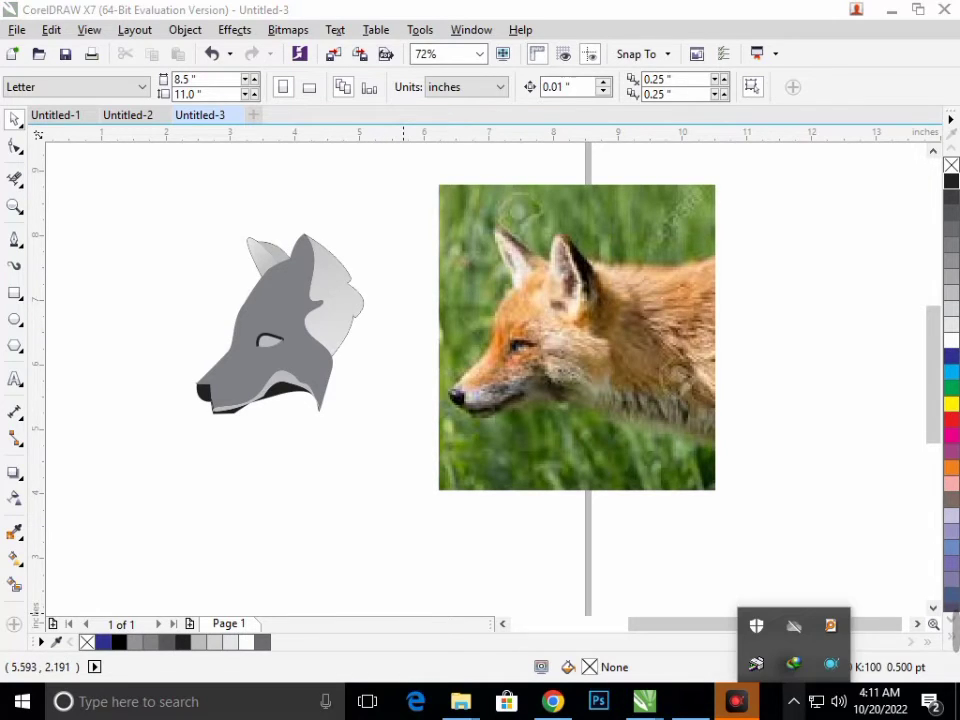
{"action": "left_click_drag", "start_coordinate": [560, 330], "coordinate": [715, 363]}
{"action": "left_click", "coordinate": [493, 499]}
{"action": "scroll", "coordinate": [280, 334], "scroll_direction": "down", "scroll_amount": 2}
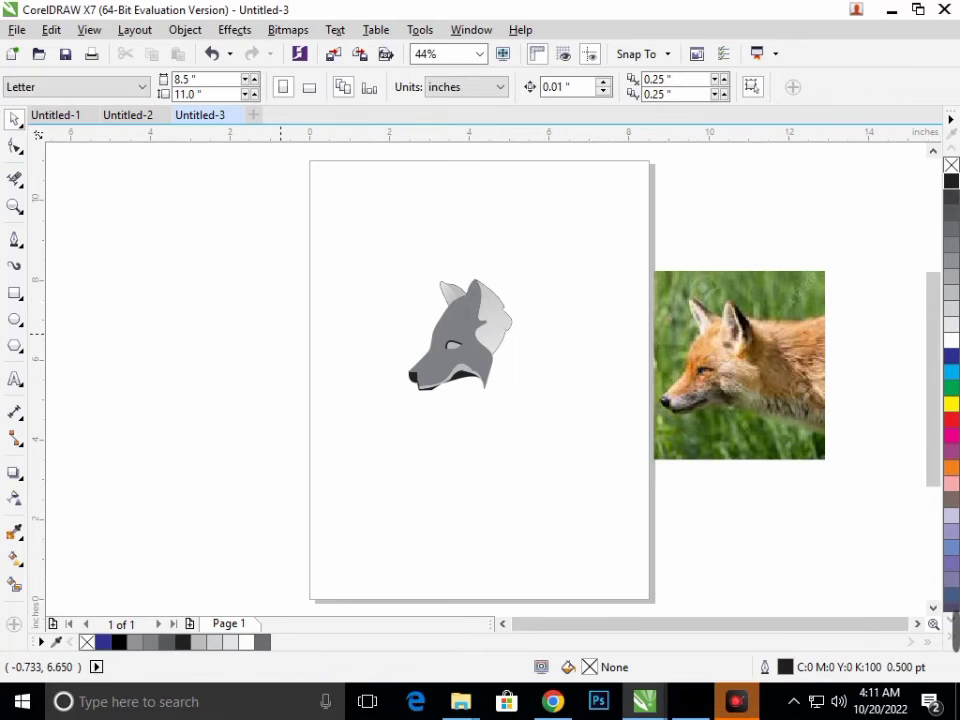
{"action": "mouse_move", "coordinate": [354, 199]}
{"action": "left_mouse_down"}
{"action": "mouse_move", "coordinate": [515, 398]}
{"action": "mouse_move", "coordinate": [491, 454]}
{"action": "left_mouse_up"}
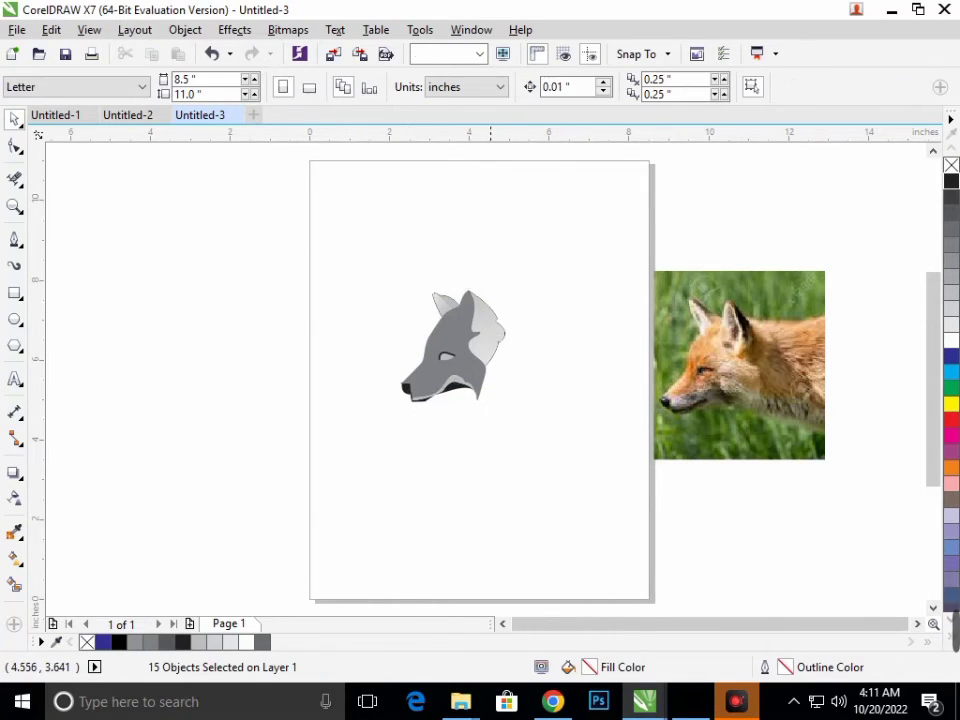
{"action": "left_click", "coordinate": [94, 460]}
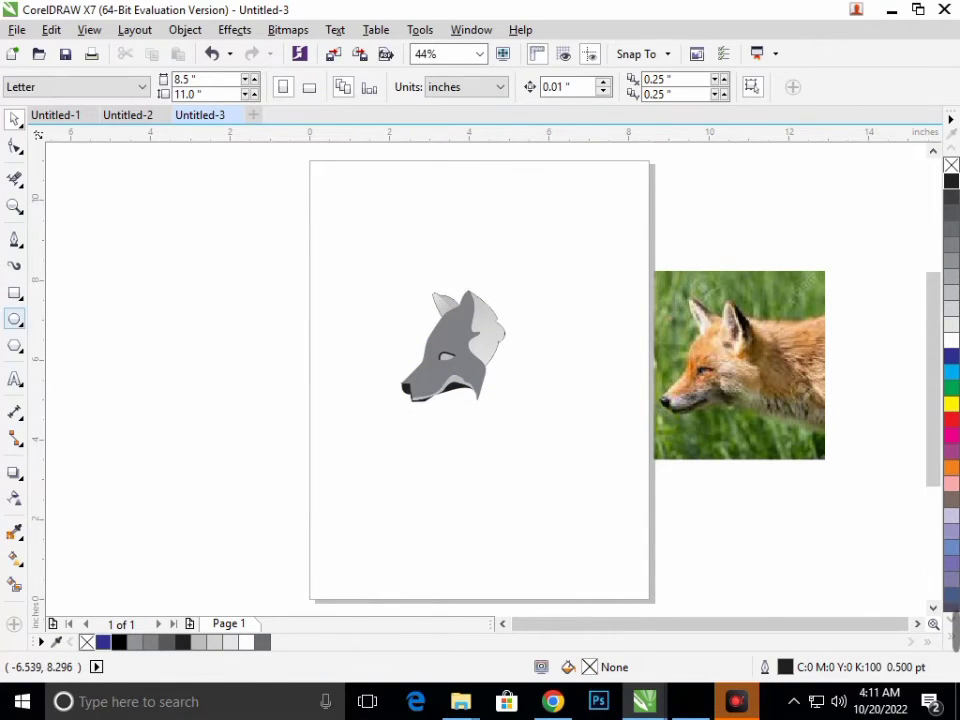
{"action": "left_click", "coordinate": [15, 318]}
{"action": "mouse_move", "coordinate": [361, 250]}
{"action": "left_mouse_down"}
{"action": "mouse_move", "coordinate": [545, 435]}
{"action": "mouse_move", "coordinate": [536, 427]}
{"action": "left_mouse_up"}
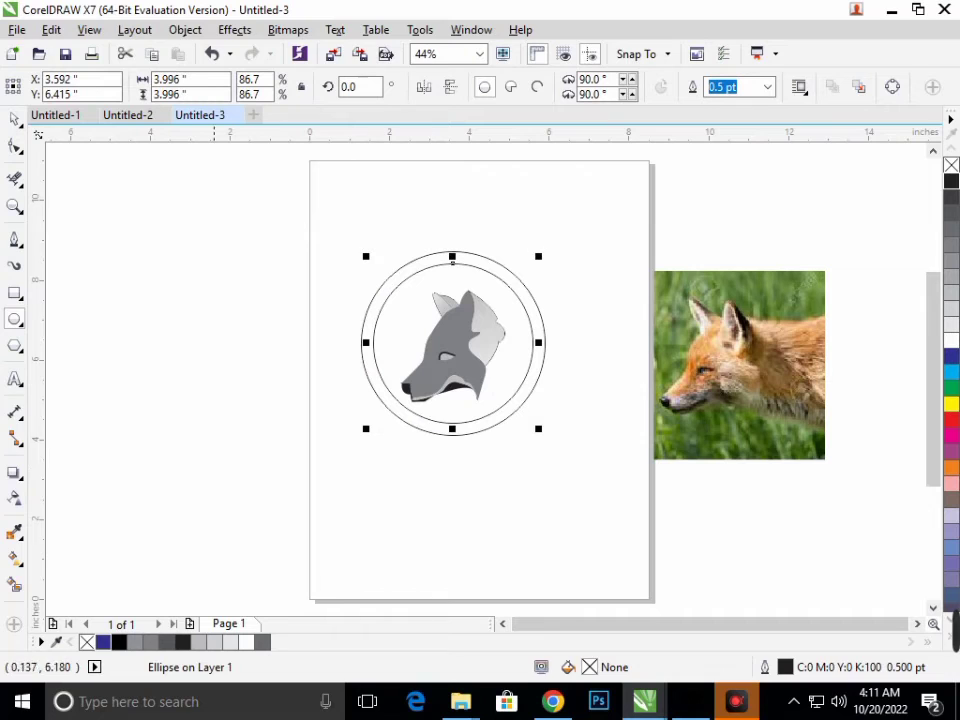
Draw a path beside the ring and trial-erase a gap in its right side, then undo it
{"action": "left_click", "coordinate": [15, 240]}
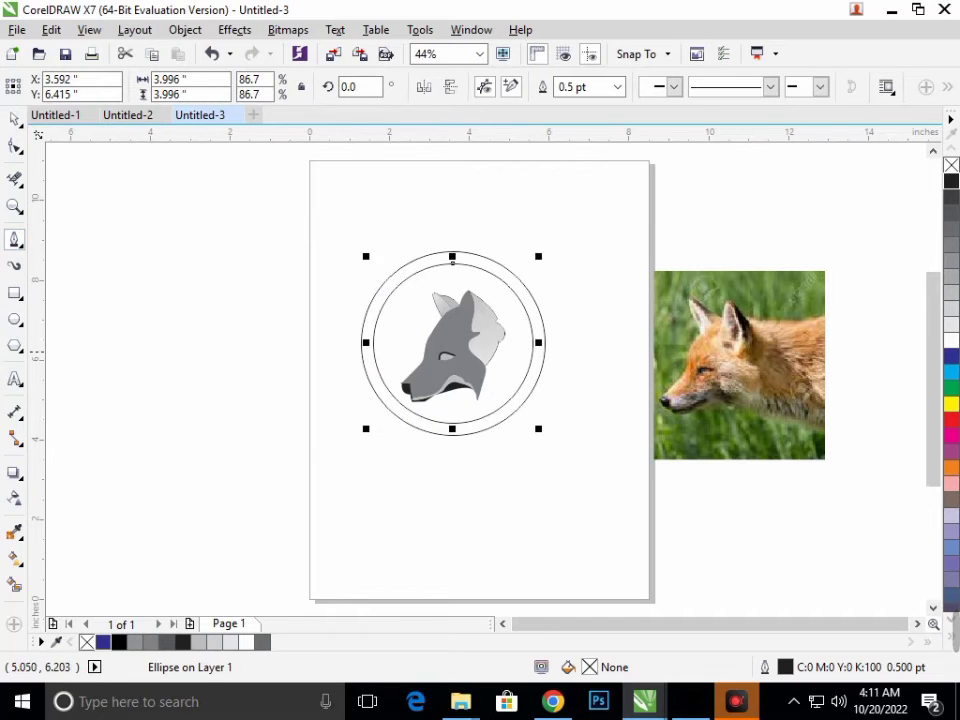
{"action": "left_click", "coordinate": [452, 258]}
{"action": "left_click", "coordinate": [566, 347]}
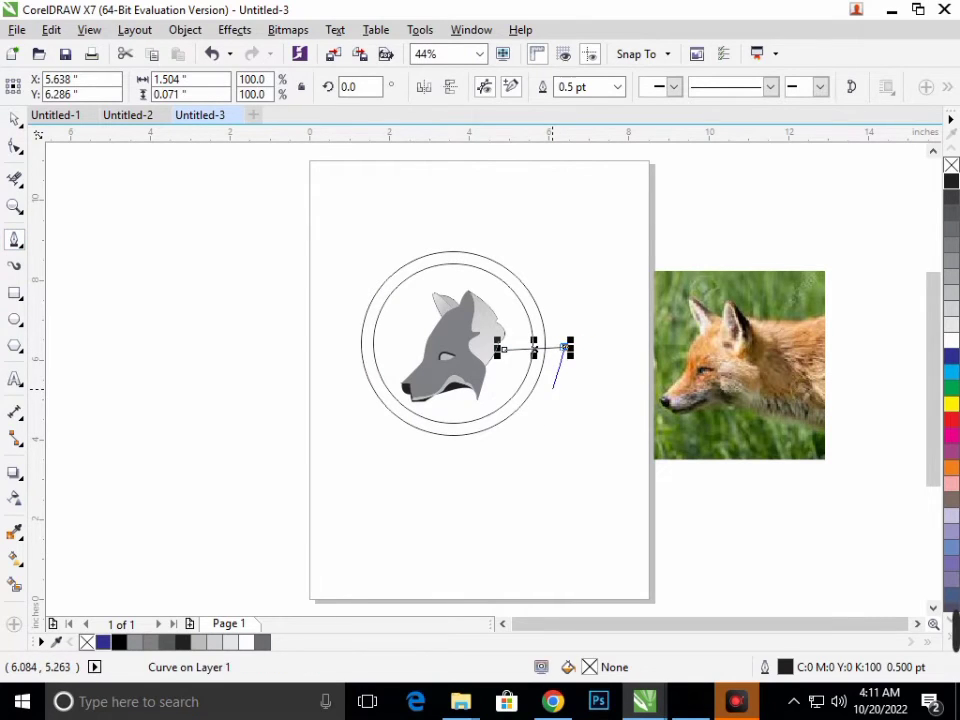
{"action": "left_click", "coordinate": [551, 388]}
{"action": "left_click", "coordinate": [498, 379]}
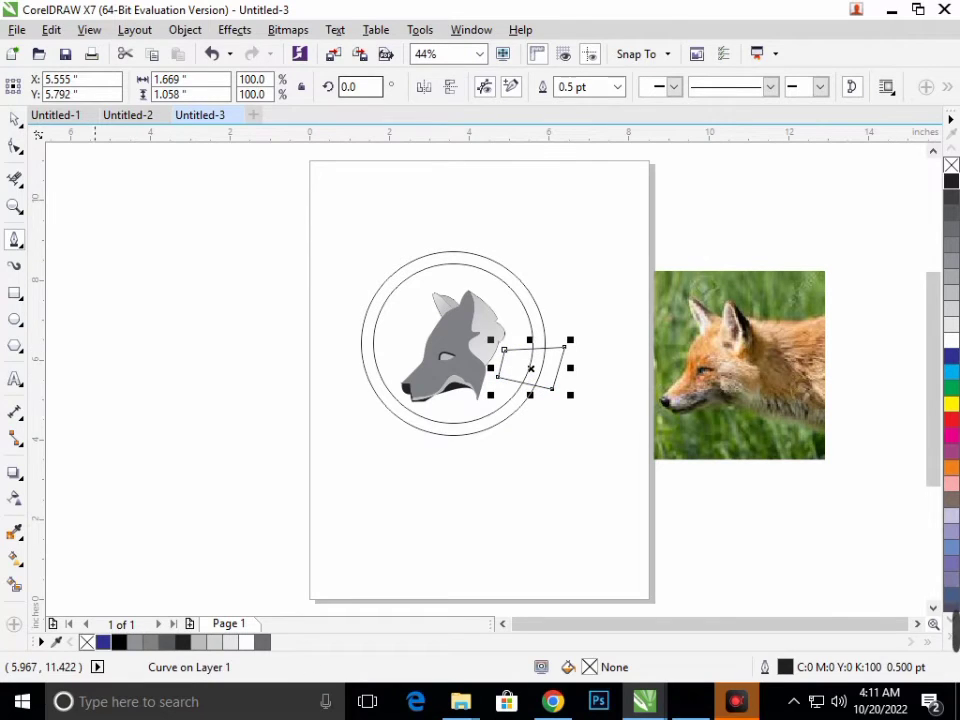
{"action": "left_click", "coordinate": [14, 178]}
{"action": "left_click_drag", "start_coordinate": [518, 398], "coordinate": [572, 403]}
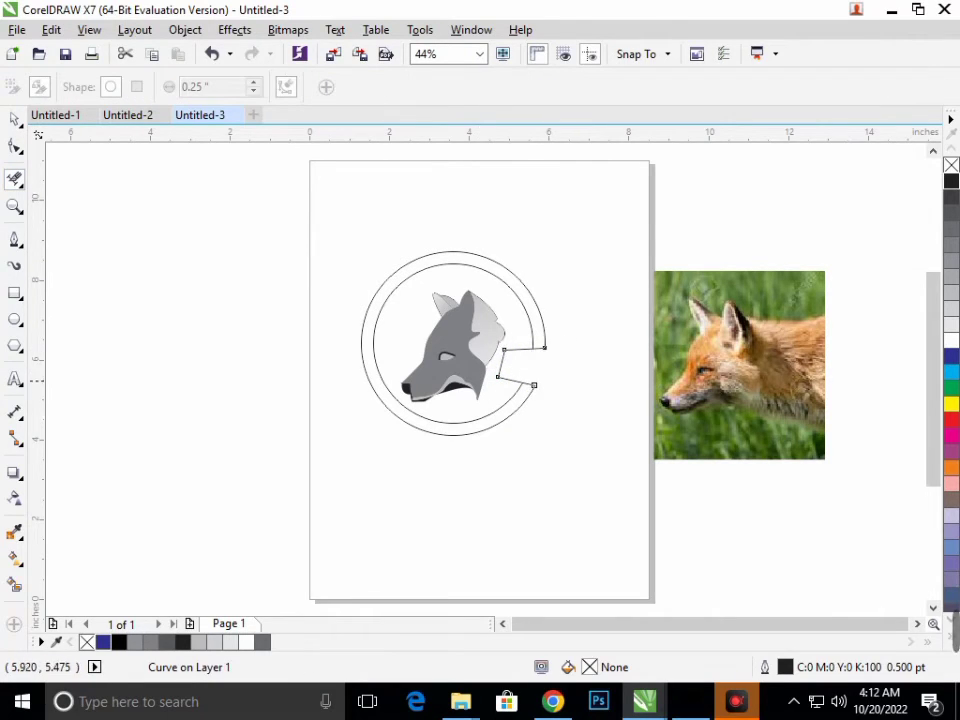
{"action": "scroll", "coordinate": [572, 403], "scroll_direction": "up", "scroll_amount": 4}
{"action": "key", "text": "ctrl+z"}
{"action": "scroll", "coordinate": [552, 471], "scroll_direction": "down", "scroll_amount": 4}
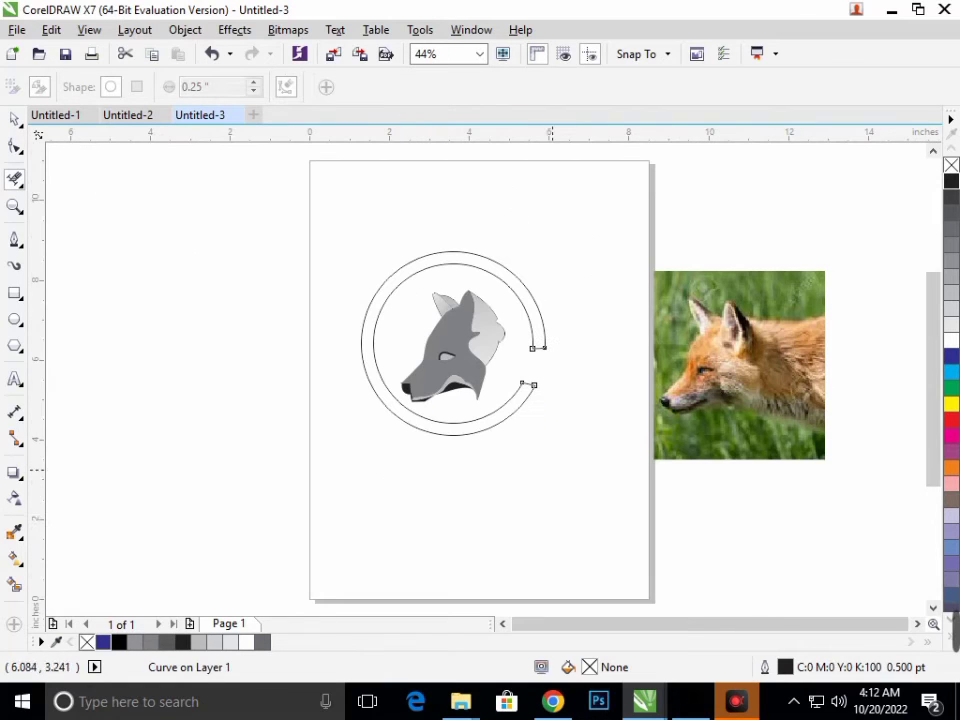
Draw a short line across the lower ring and trim away the stray pieces
{"action": "left_click", "coordinate": [14, 239]}
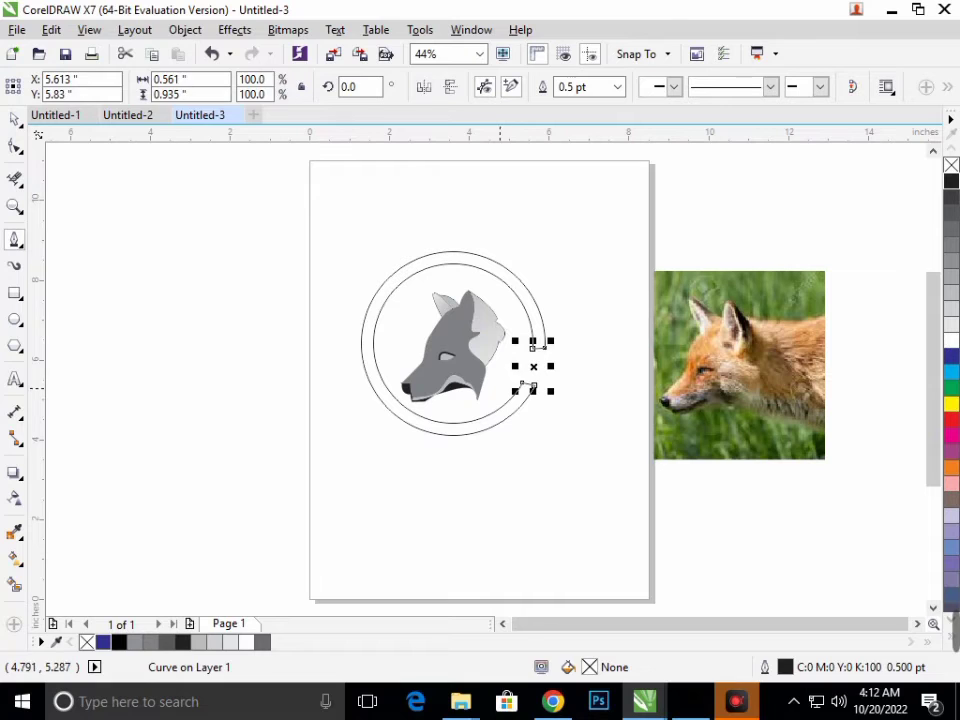
{"action": "left_click", "coordinate": [500, 388]}
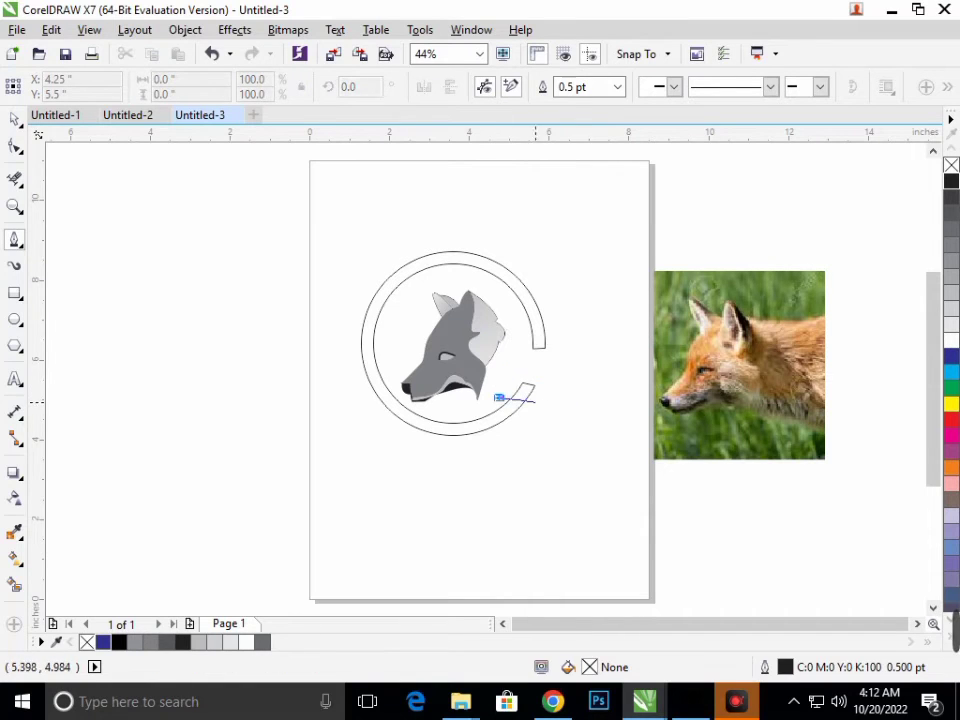
{"action": "double_click", "coordinate": [554, 400]}
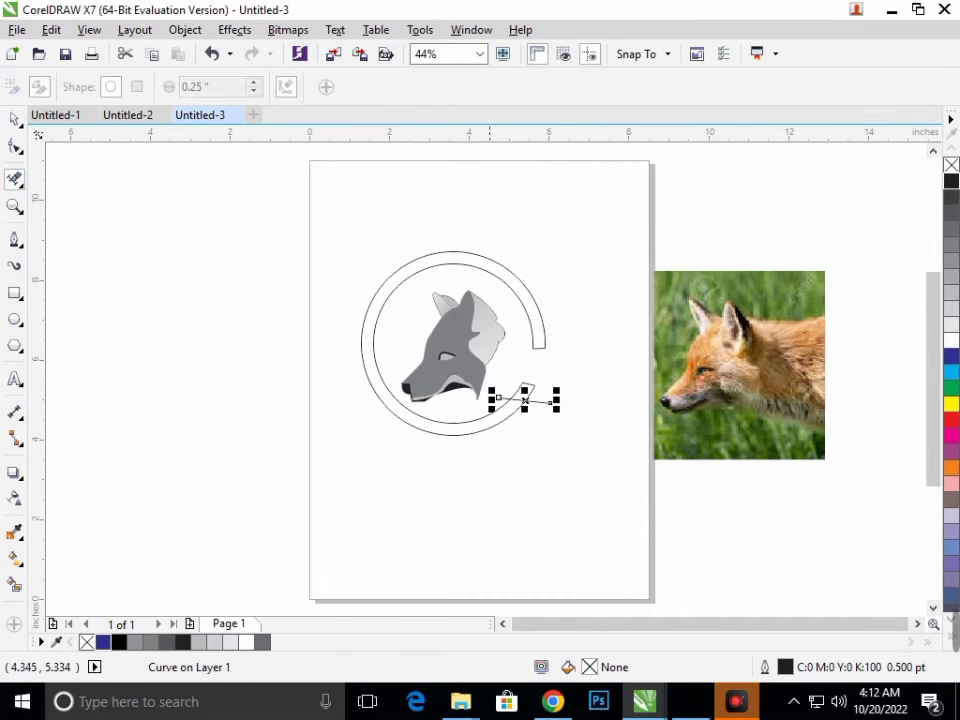
{"action": "scroll", "coordinate": [528, 378], "scroll_direction": "up", "scroll_amount": 5}
{"action": "mouse_move", "coordinate": [470, 410]}
{"action": "left_mouse_down"}
{"action": "mouse_move", "coordinate": [480, 490]}
{"action": "mouse_move", "coordinate": [620, 532]}
{"action": "left_mouse_up"}
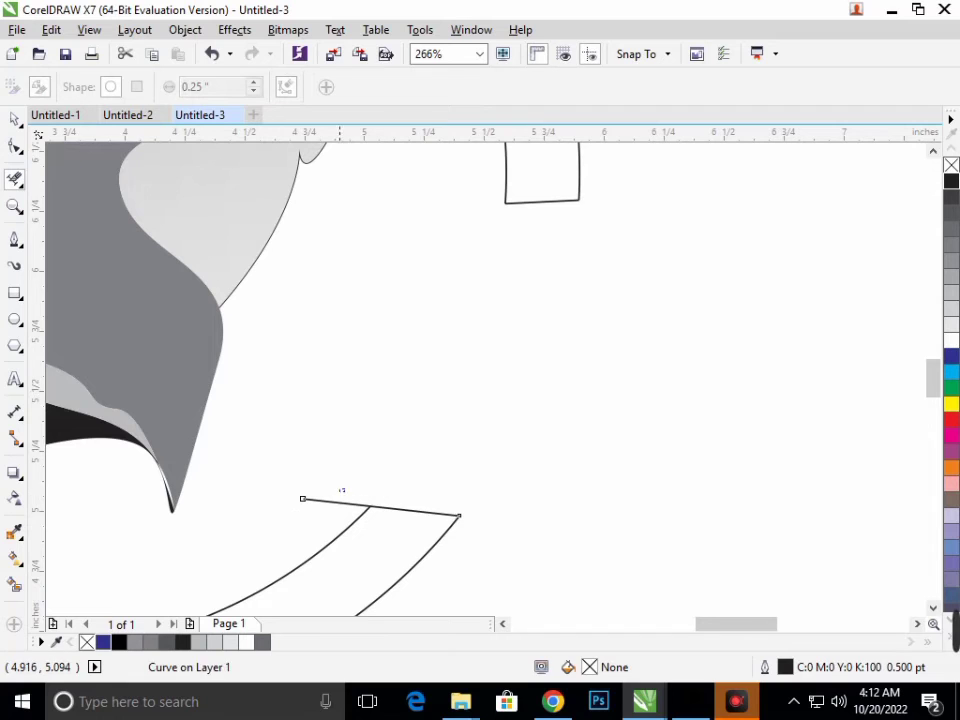
{"action": "scroll", "coordinate": [556, 535], "scroll_direction": "down", "scroll_amount": 5}
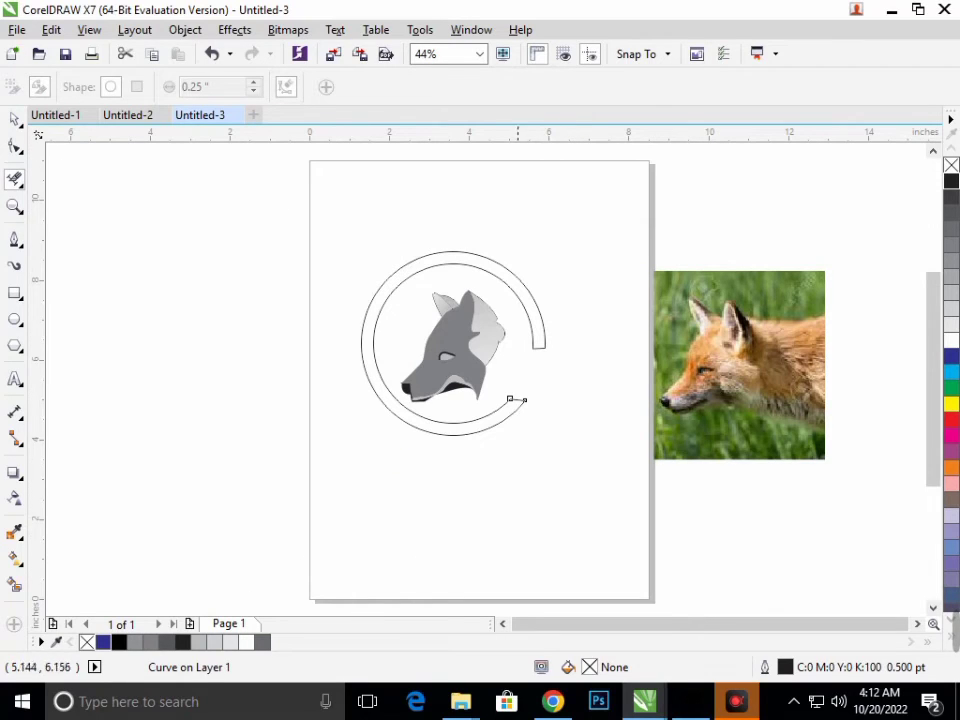
Cap the ring's open end with a horizontal line and trim the arc tails and overhangs
{"action": "left_click", "coordinate": [15, 240]}
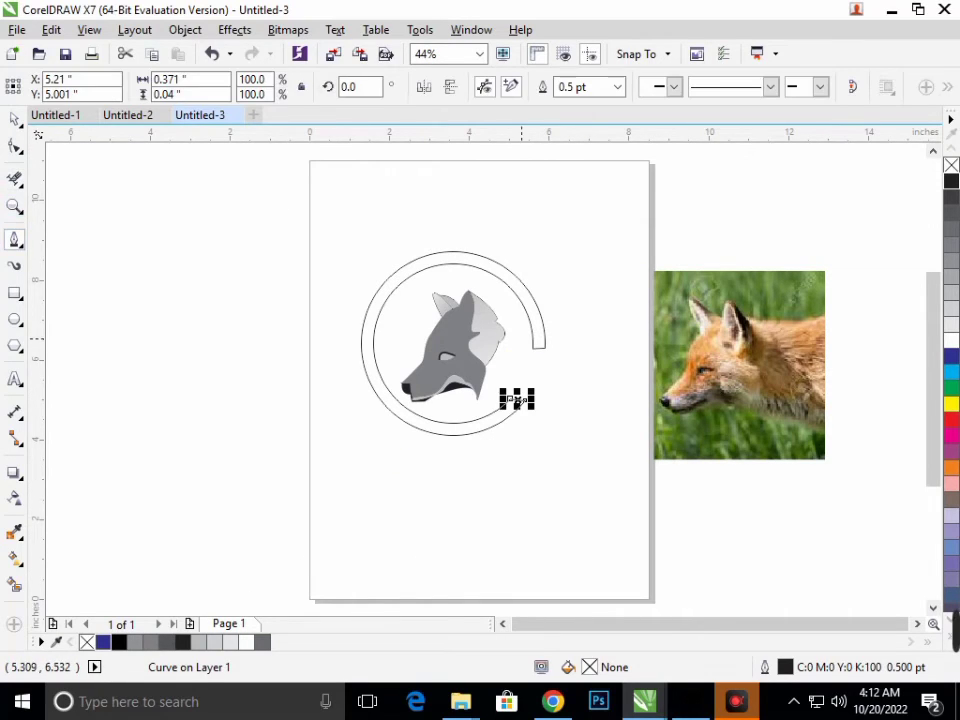
{"action": "left_click", "coordinate": [520, 336]}
{"action": "left_click_drag", "start_coordinate": [547, 336], "coordinate": [580, 336]}
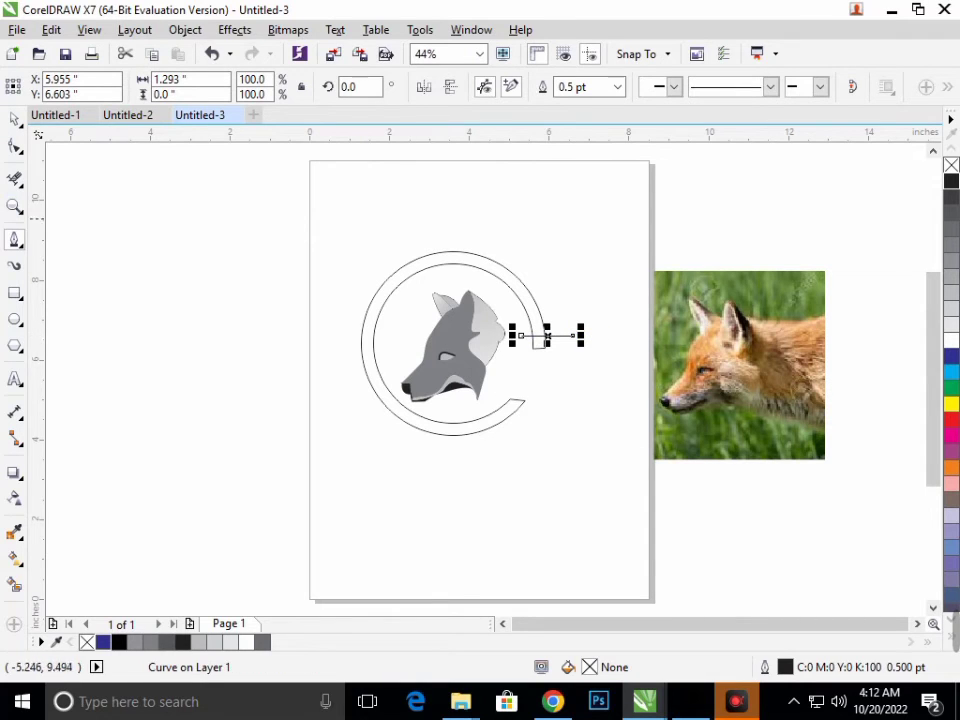
{"action": "scroll", "coordinate": [527, 303], "scroll_direction": "up", "scroll_amount": 5}
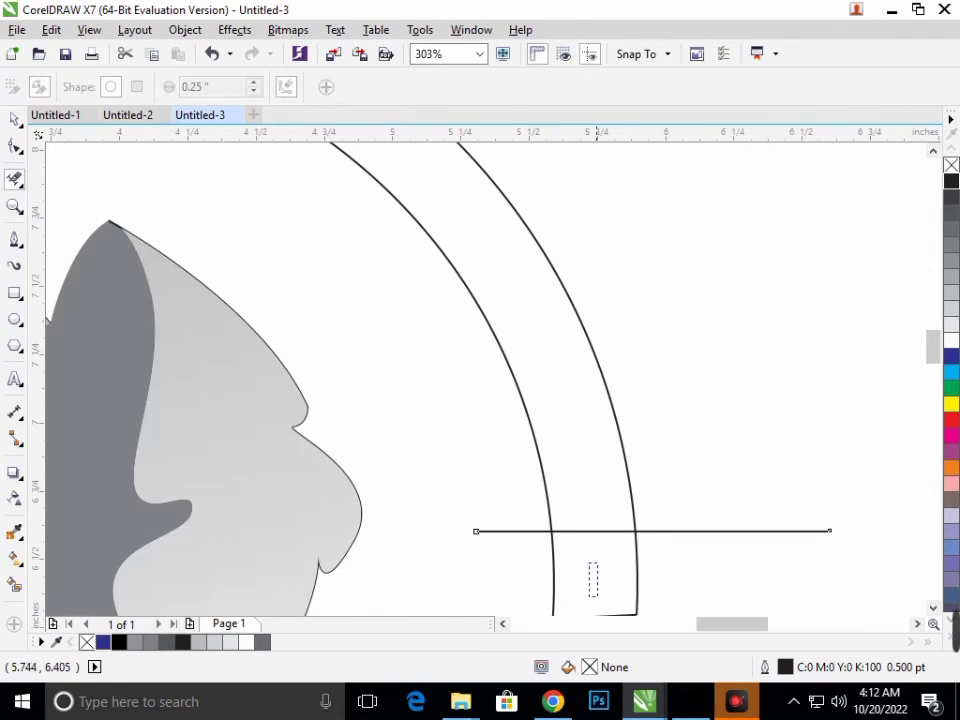
{"action": "left_click", "coordinate": [553, 600]}
{"action": "left_click", "coordinate": [637, 600]}
{"action": "left_click", "coordinate": [690, 531]}
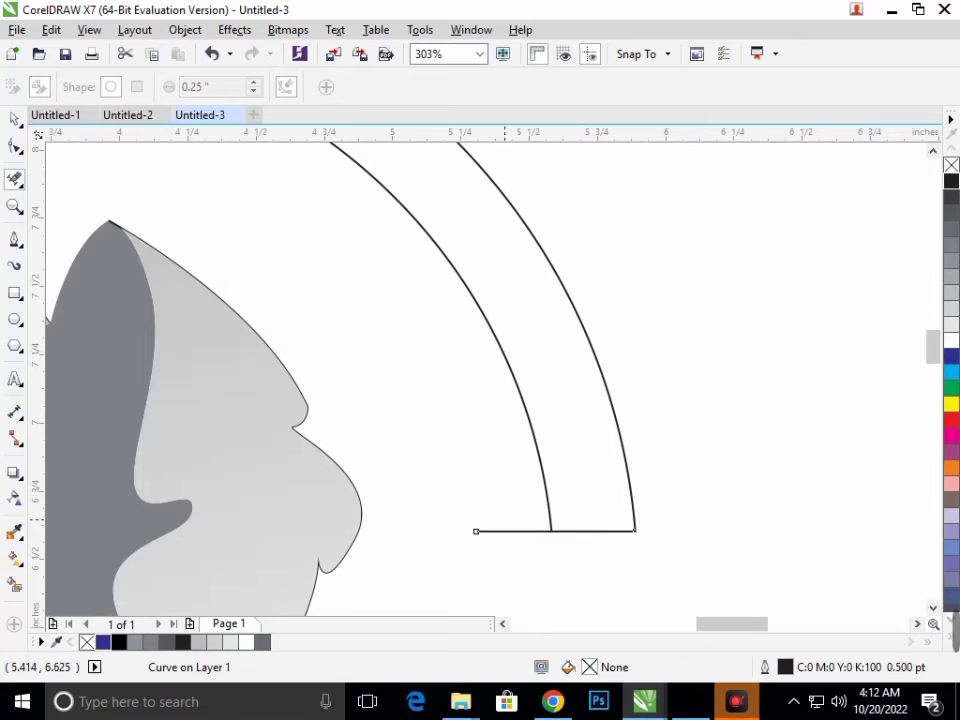
{"action": "left_click", "coordinate": [505, 531]}
{"action": "scroll", "coordinate": [478, 447], "scroll_direction": "down", "scroll_amount": 5}
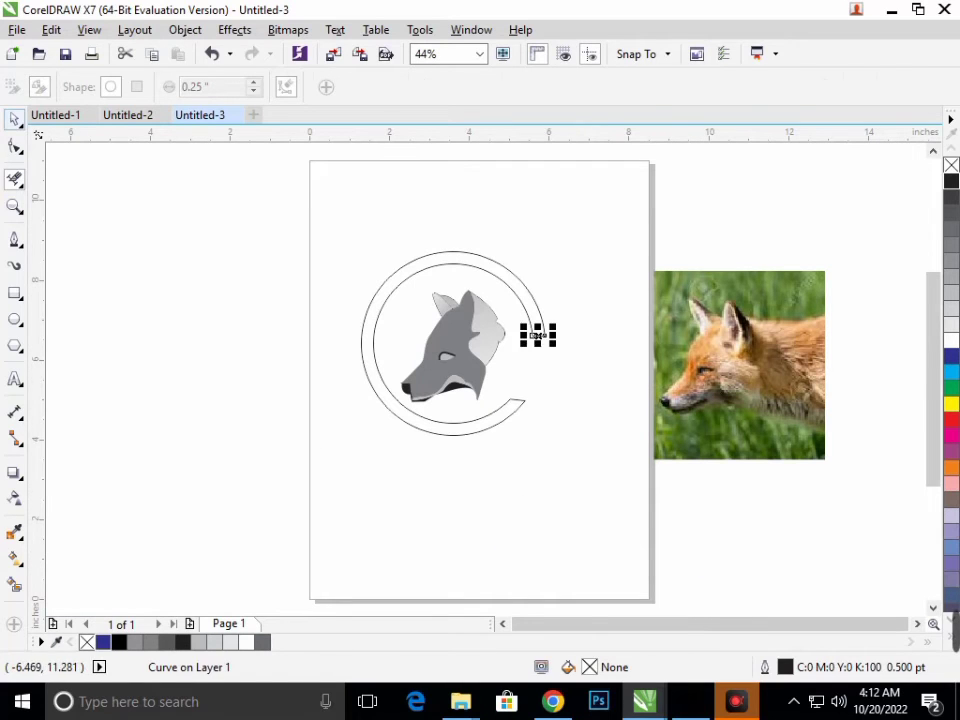
{"action": "key", "text": "space"}
Add the two-line text 'FOX LOGO' and place it below the ring
{"action": "left_click", "coordinate": [258, 428]}
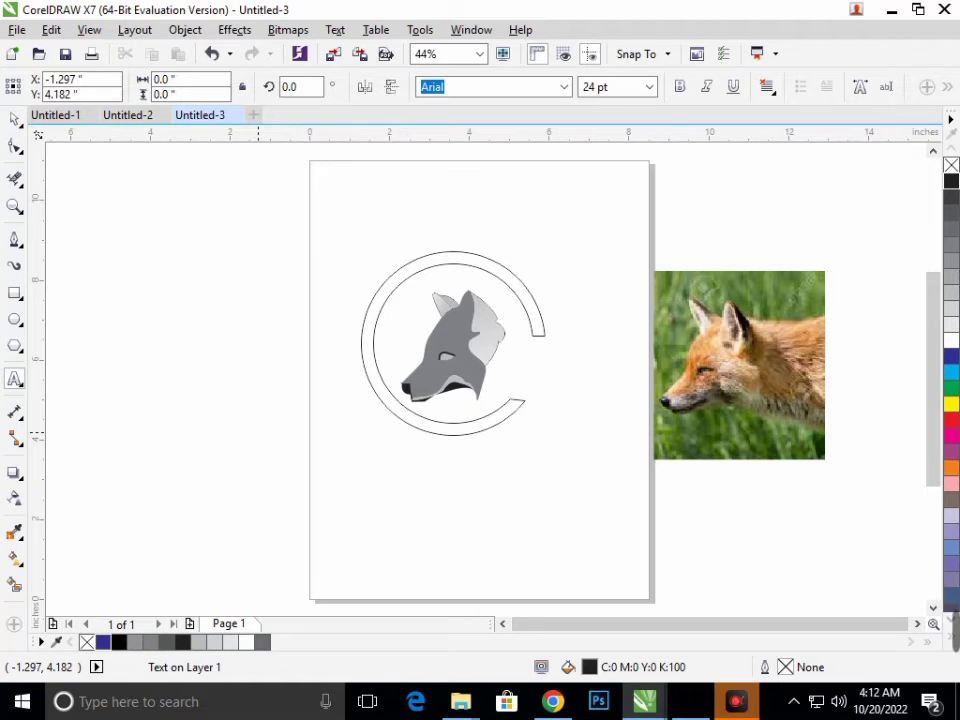
{"action": "type", "text": "FOX "}
{"action": "type", "text": "LOGO"}
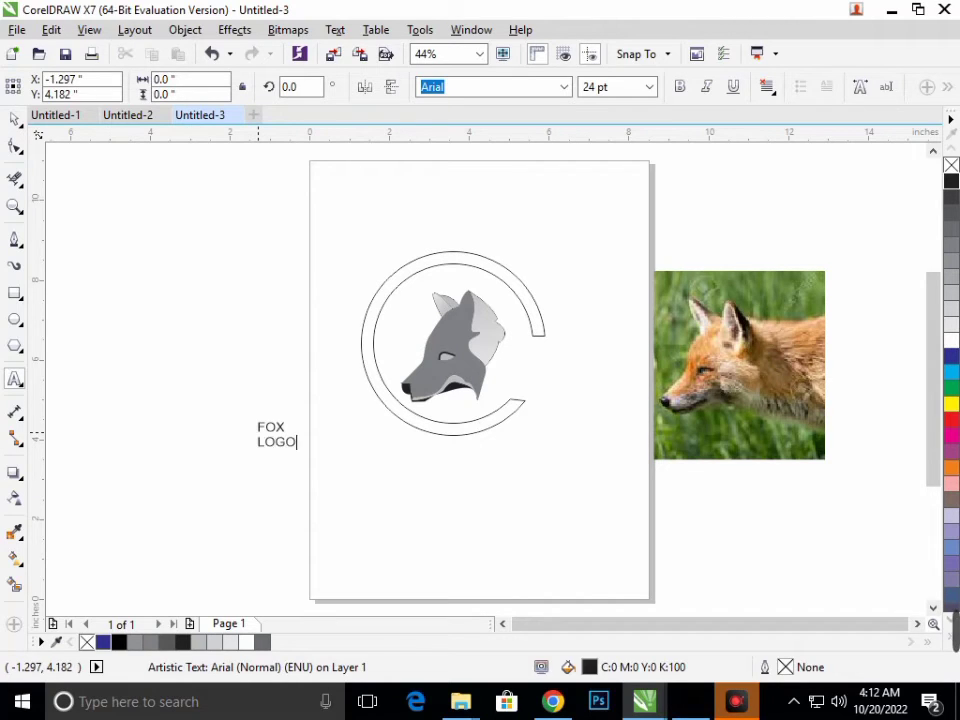
{"action": "key", "text": "ctrl+space"}
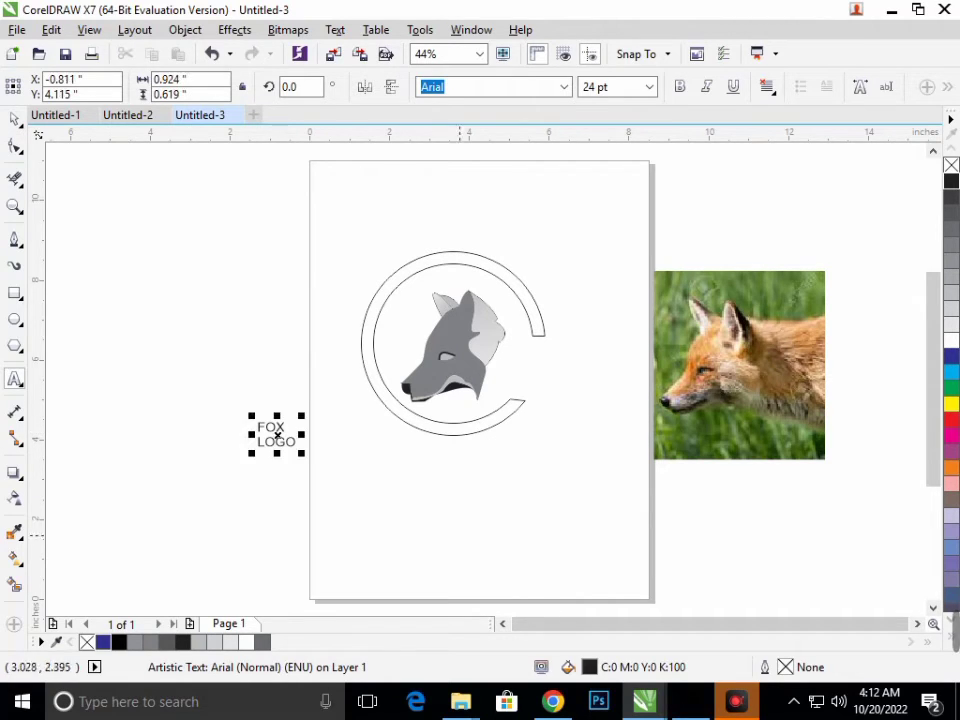
{"action": "mouse_move", "coordinate": [276, 437]}
{"action": "left_mouse_down"}
{"action": "mouse_move", "coordinate": [453, 470]}
{"action": "mouse_move", "coordinate": [452, 478]}
{"action": "left_mouse_up"}
{"action": "left_click", "coordinate": [465, 460]}
{"action": "key", "text": "Escape"}
Make the word 'FOX' 36 pt bold
{"action": "double_click", "coordinate": [452, 470]}
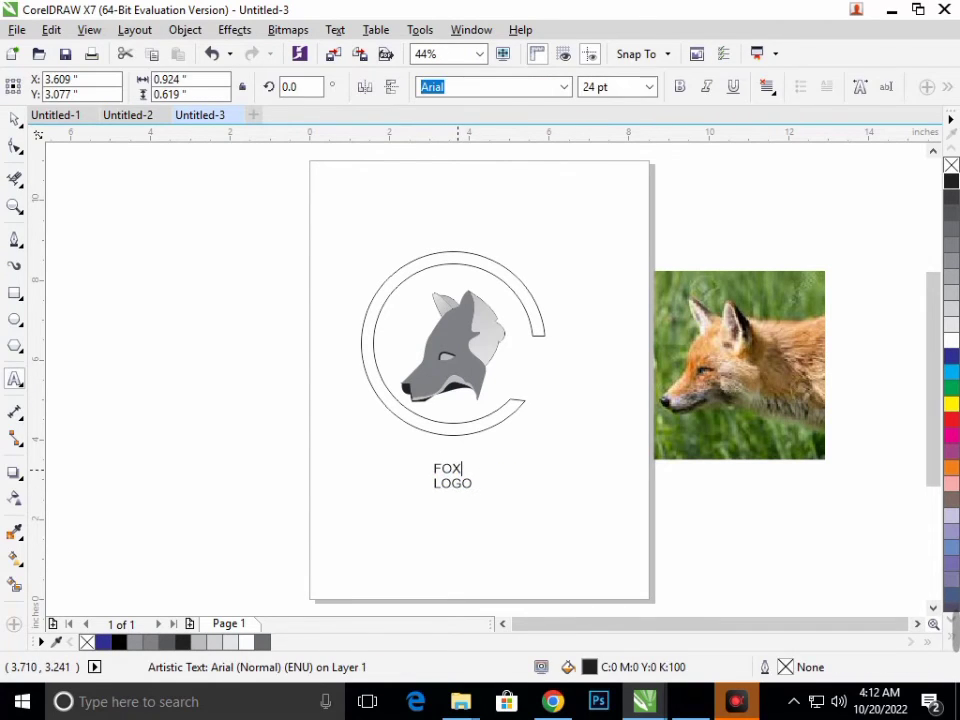
{"action": "key", "text": "shift+Left"}
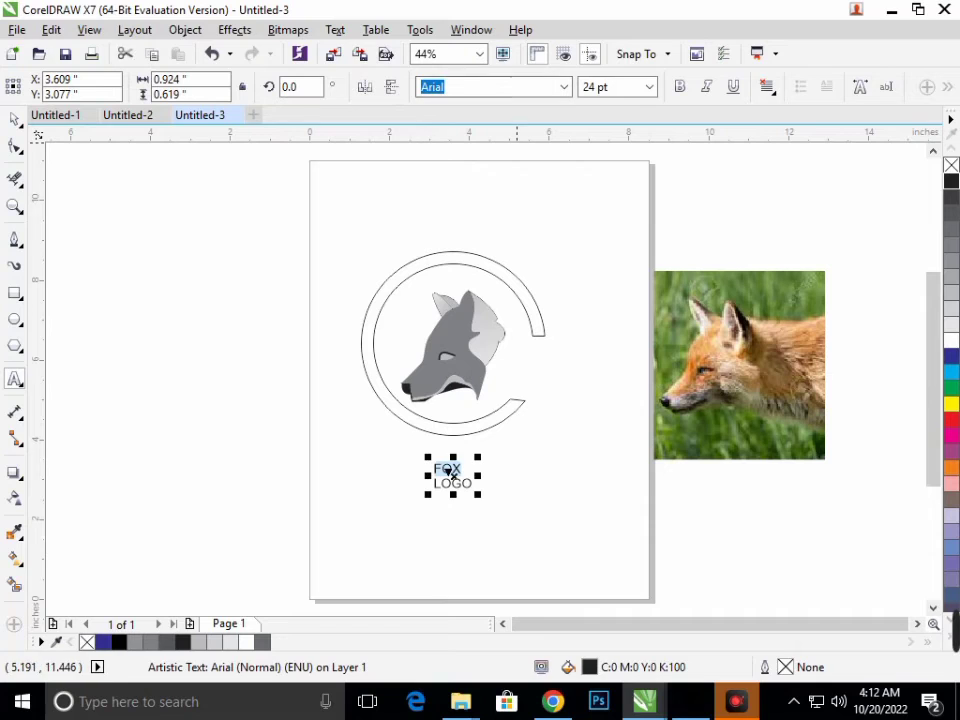
{"action": "key", "text": "ctrl+shift+p"}
{"action": "type", "text": "12"}
{"action": "key", "text": "Down"}
{"action": "key", "text": "Down"}
{"action": "key", "text": "Down"}
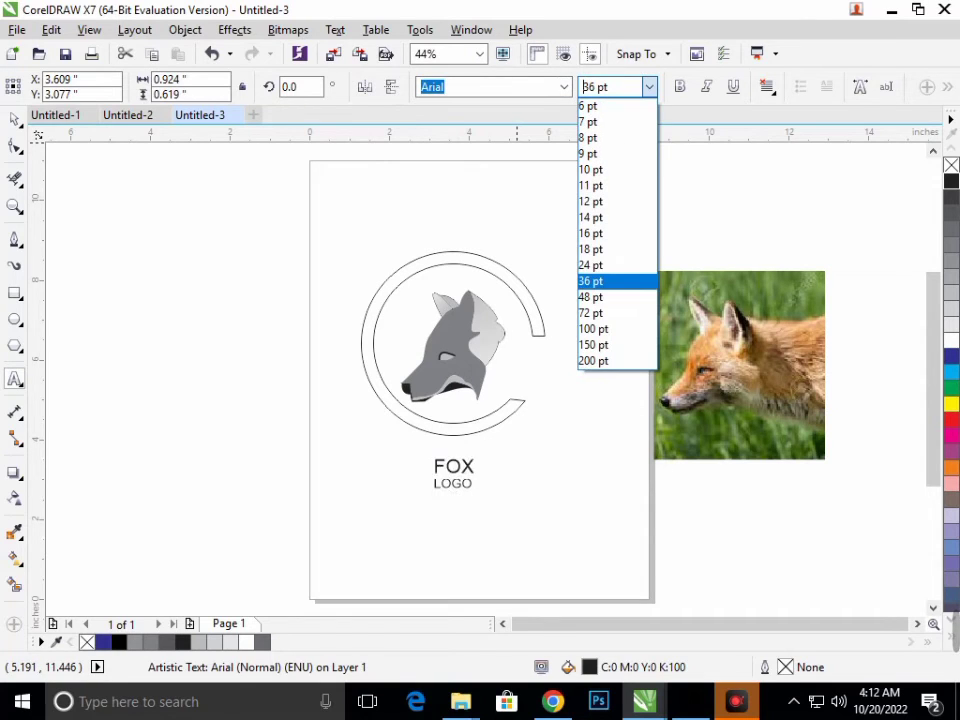
{"action": "key", "text": "Return"}
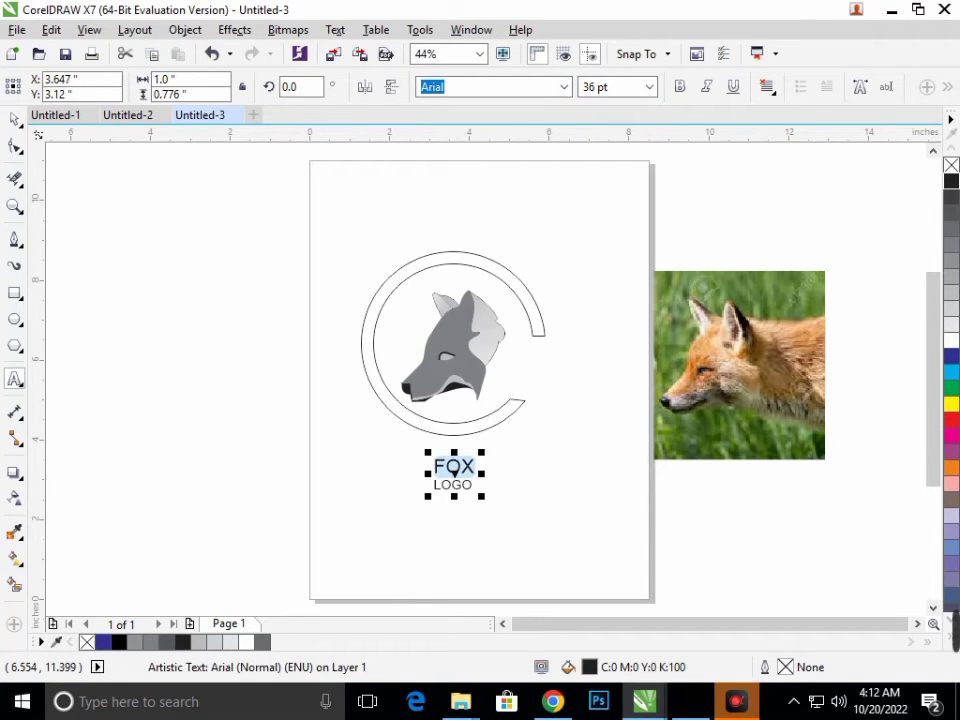
{"action": "key", "text": "ctrl+b"}
{"action": "left_click", "coordinate": [15, 119]}
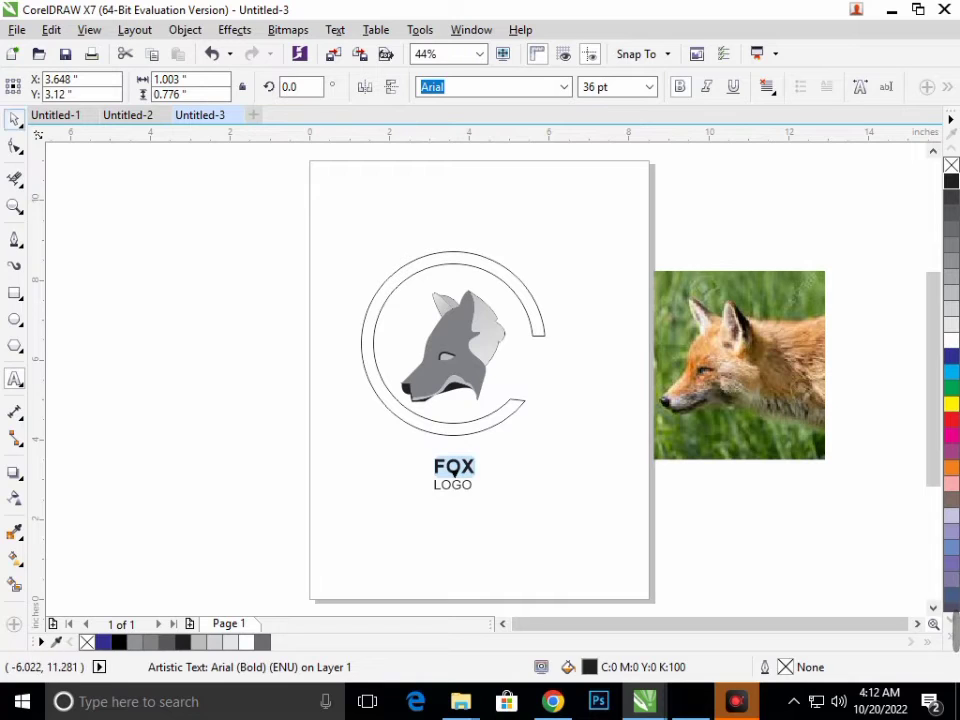
{"action": "left_click", "coordinate": [220, 478]}
Set the word FOX in the FOX LOGO text to 48 pt
{"action": "scroll", "coordinate": [468, 510], "scroll_direction": "up", "scroll_amount": 4}
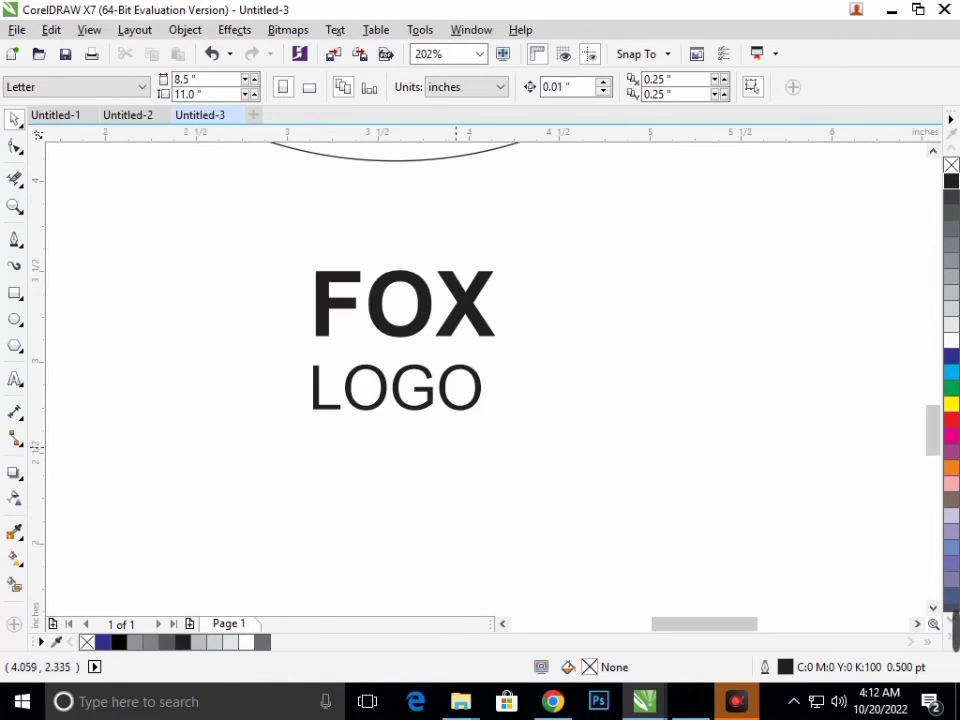
{"action": "left_click", "coordinate": [477, 323]}
{"action": "double_click", "coordinate": [495, 310]}
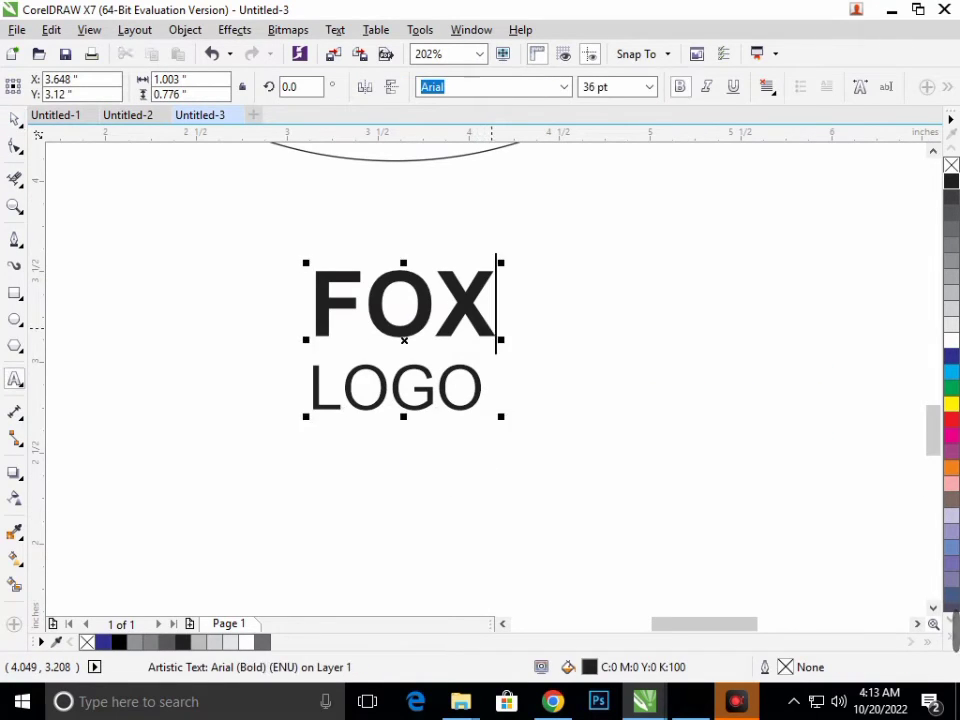
{"action": "left_click_drag", "start_coordinate": [495, 310], "coordinate": [300, 310]}
{"action": "left_click", "coordinate": [610, 87]}
{"action": "left_click", "coordinate": [649, 87]}
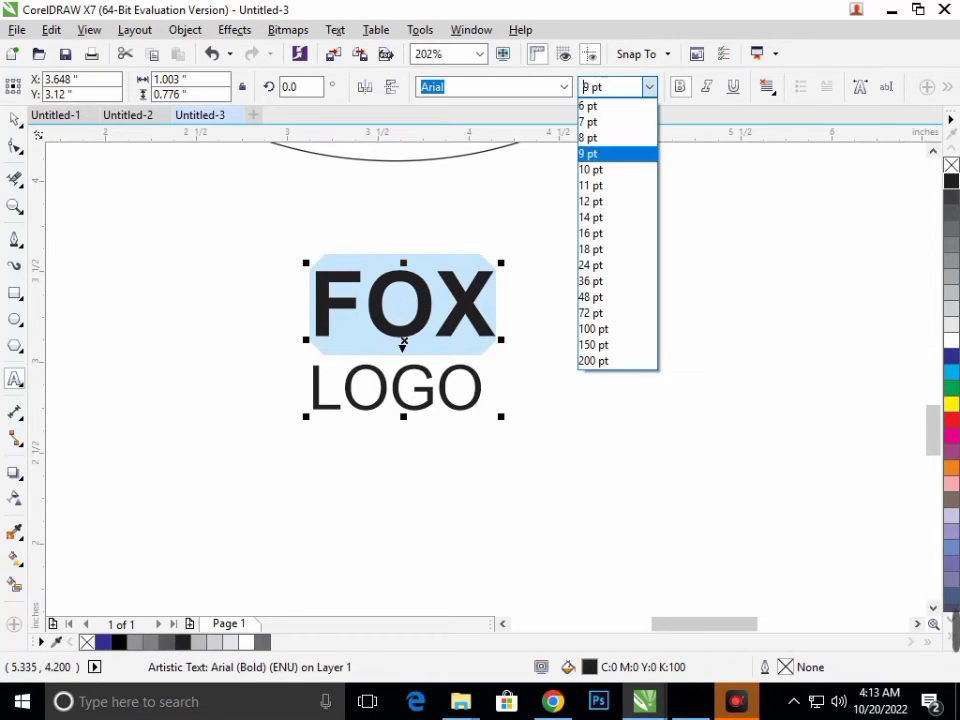
{"action": "key", "text": "Down"}
{"action": "key", "text": "Down"}
{"action": "key", "text": "Down"}
{"action": "key", "text": "Down"}
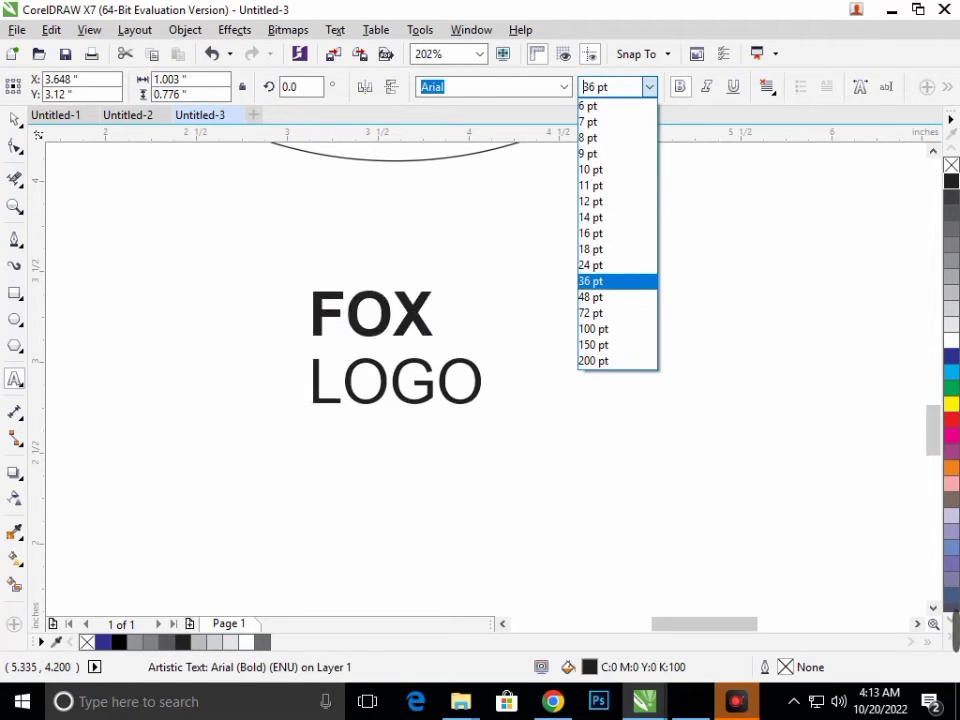
{"action": "key", "text": "Down"}
{"action": "key", "text": "Down"}
{"action": "key", "text": "Up"}
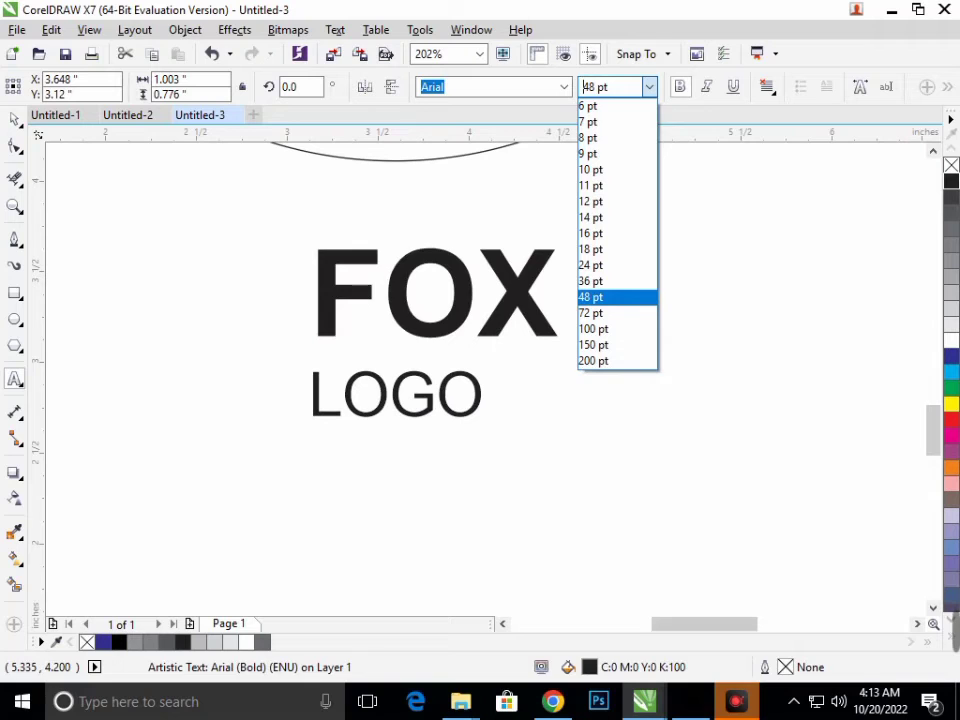
{"action": "key", "text": "Return"}
Try widening the letter spacing of the FOX LOGO text, then undo it
{"action": "key", "text": "Down"}
{"action": "key", "text": "shift+Home"}
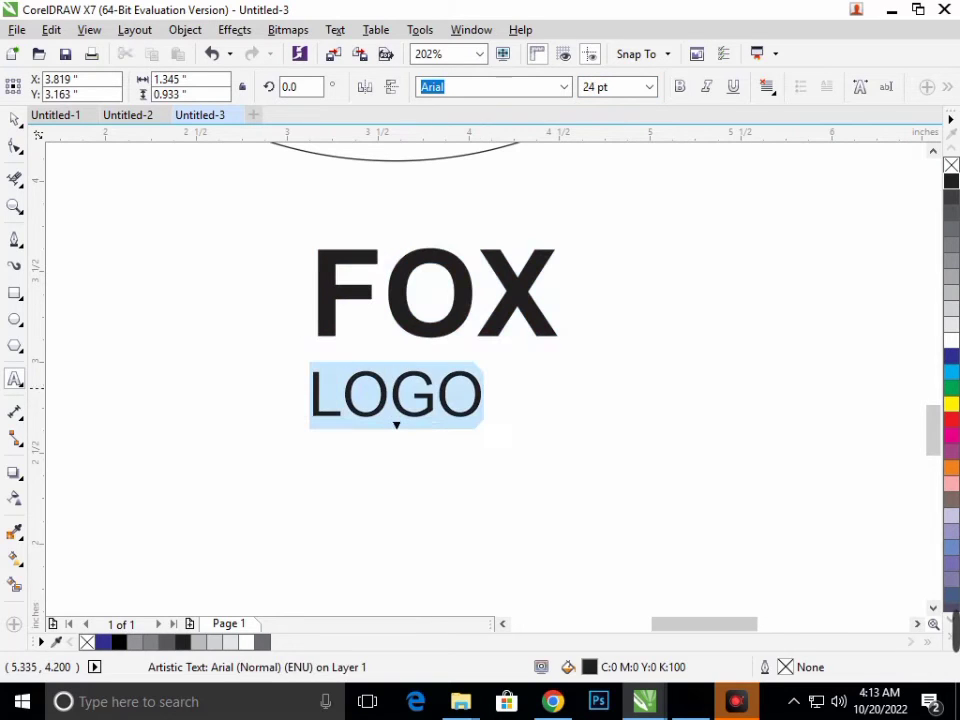
{"action": "key", "text": "ctrl+space"}
{"action": "key", "text": "F10"}
{"action": "mouse_move", "coordinate": [561, 422]}
{"action": "left_mouse_down"}
{"action": "mouse_move", "coordinate": [590, 422]}
{"action": "mouse_move", "coordinate": [563, 422]}
{"action": "left_mouse_up"}
{"action": "key", "text": "space"}
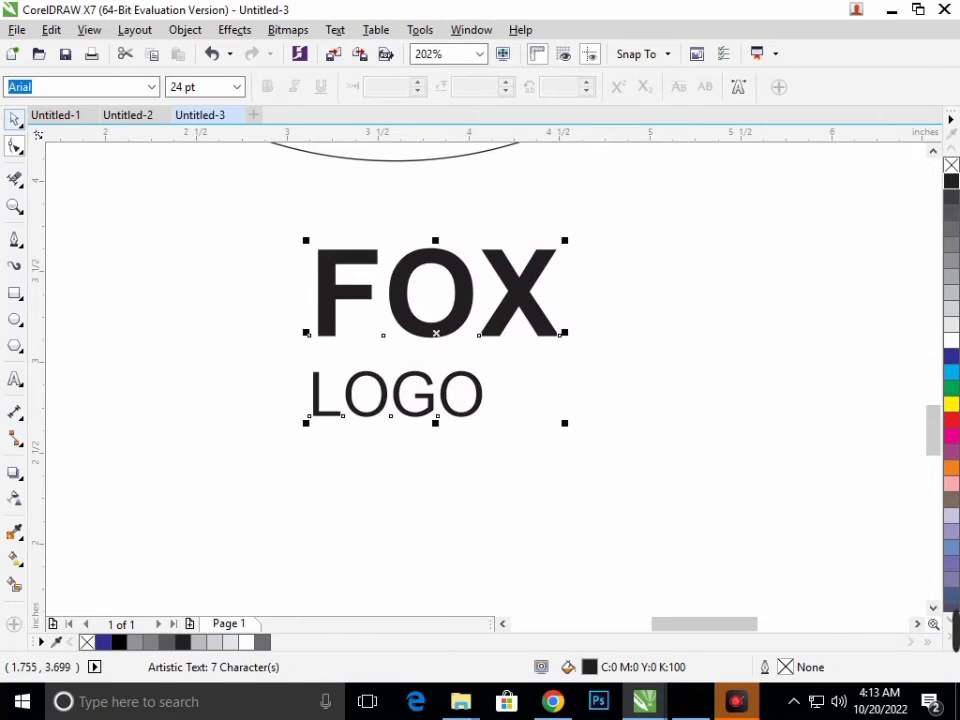
{"action": "key", "text": "Escape"}
Delete the second text line and retype it as LOGO, correcting typos
{"action": "left_click", "coordinate": [474, 401]}
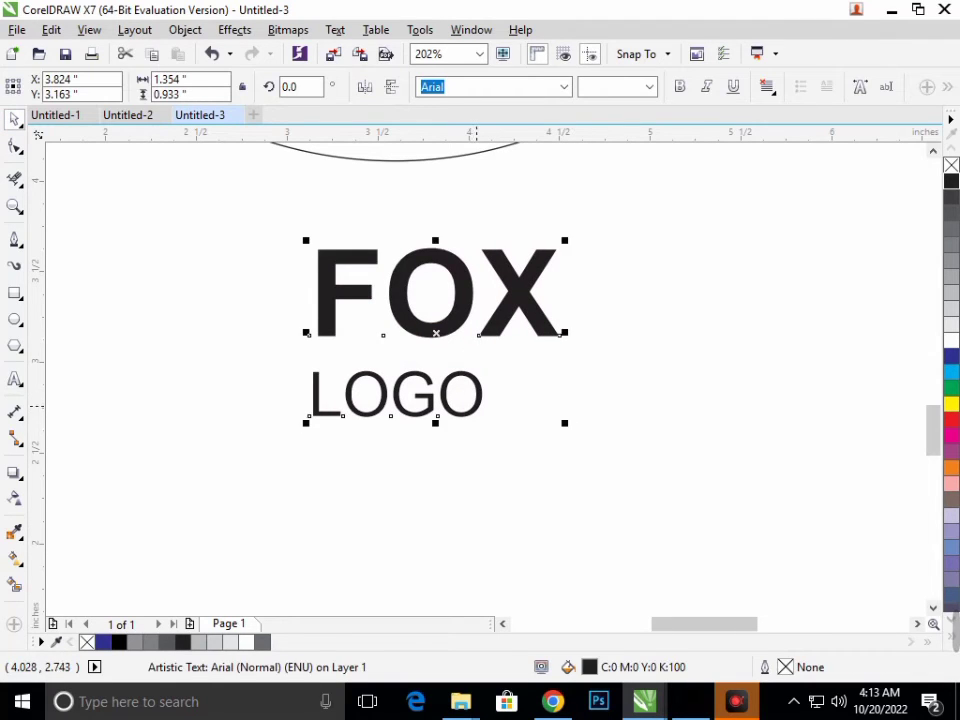
{"action": "double_click", "coordinate": [477, 405]}
{"action": "key", "text": "BackSpace"}
{"action": "key", "text": "BackSpace"}
{"action": "key", "text": "BackSpace"}
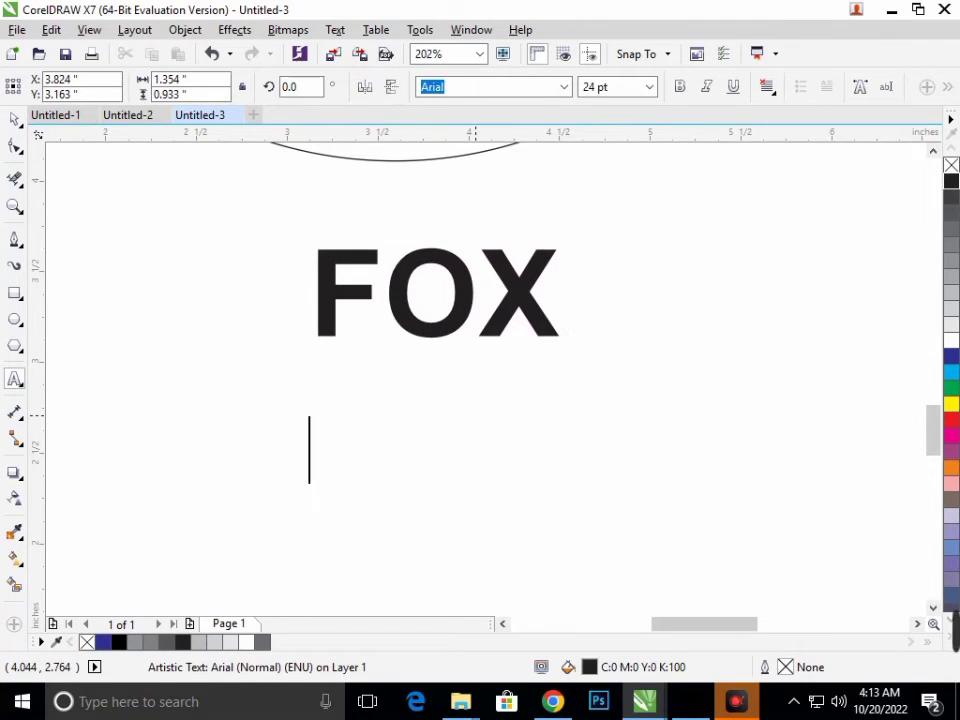
{"action": "key", "text": "BackSpace"}
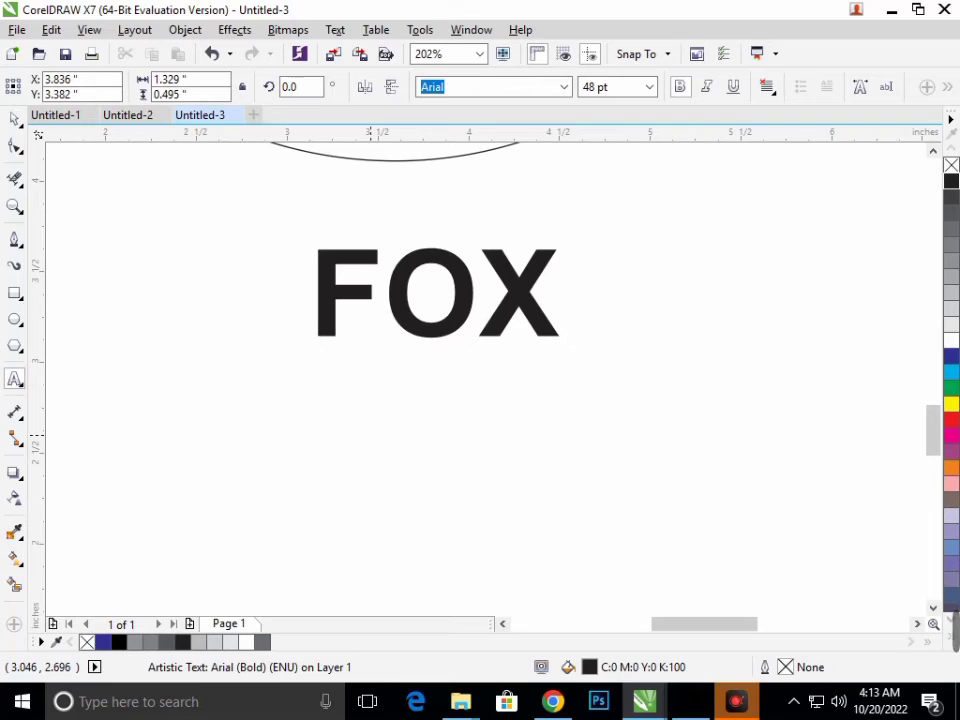
{"action": "type", "text": "F"}
{"action": "key", "text": "BackSpace"}
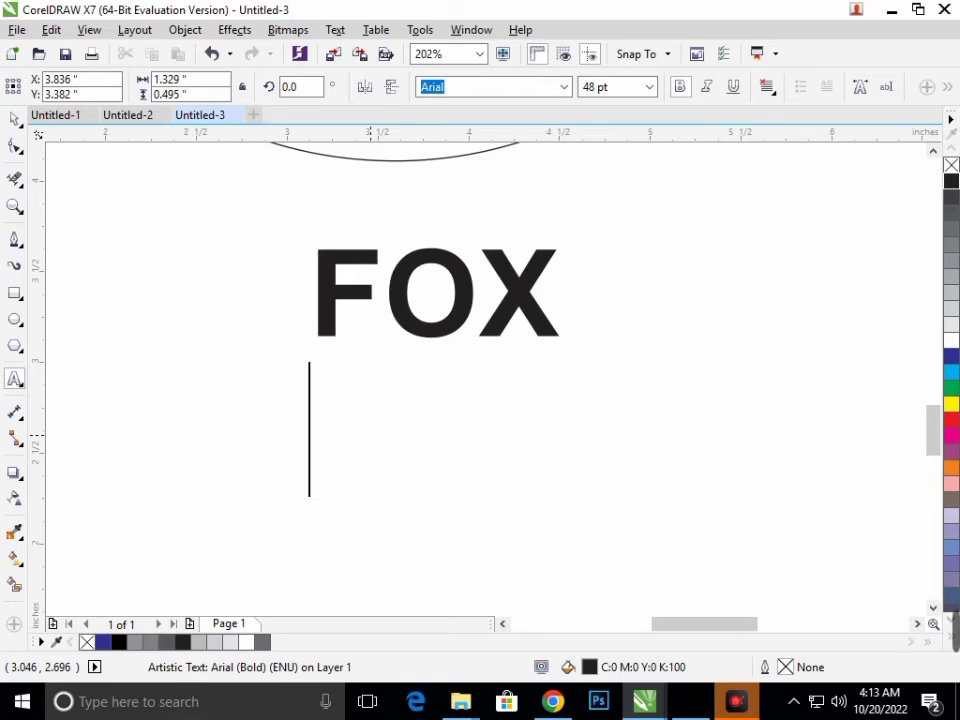
{"action": "type", "text": "LOG"}
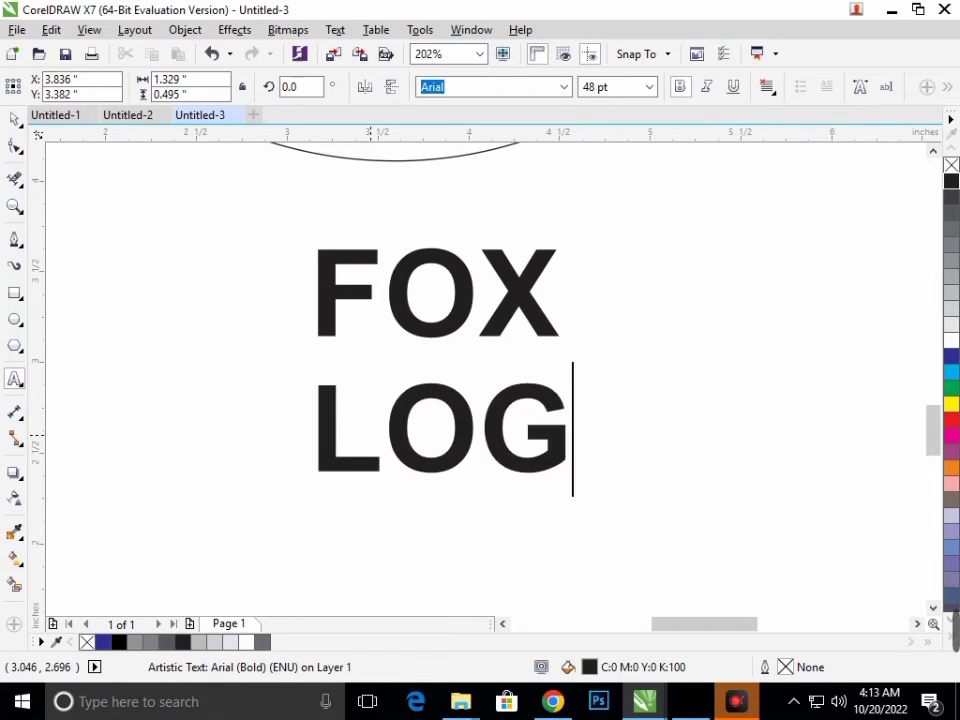
{"action": "type", "text": "O"}
Set LOGO to 24 pt and finish editing the text
{"action": "key", "text": "shift+Left"}
{"action": "key", "text": "shift+Left"}
{"action": "key", "text": "shift+Left"}
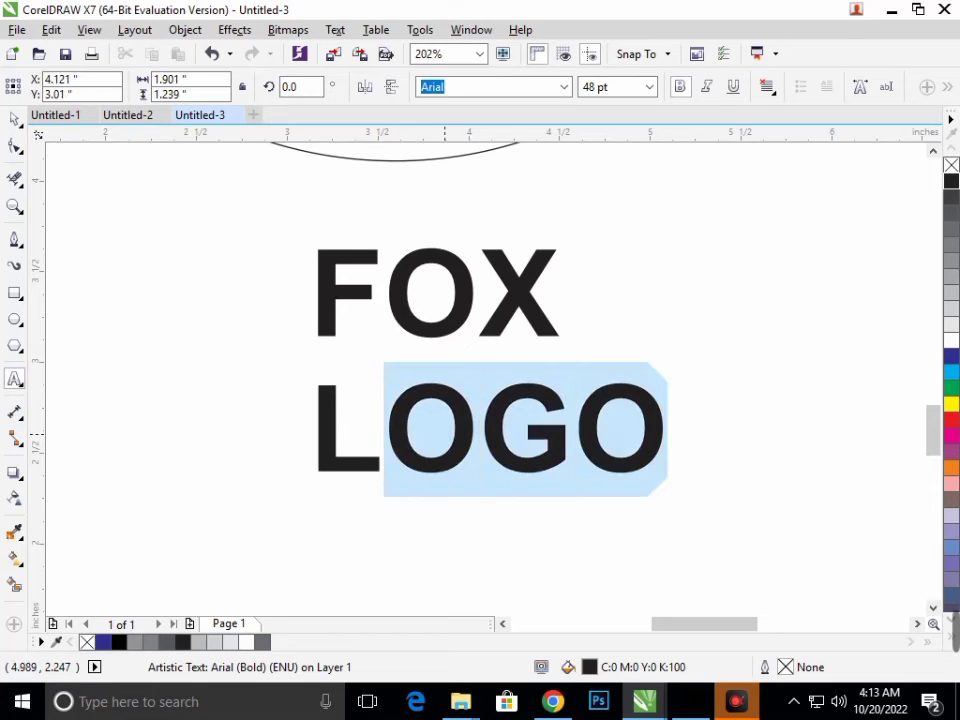
{"action": "key", "text": "shift+Left"}
{"action": "left_click", "coordinate": [612, 87]}
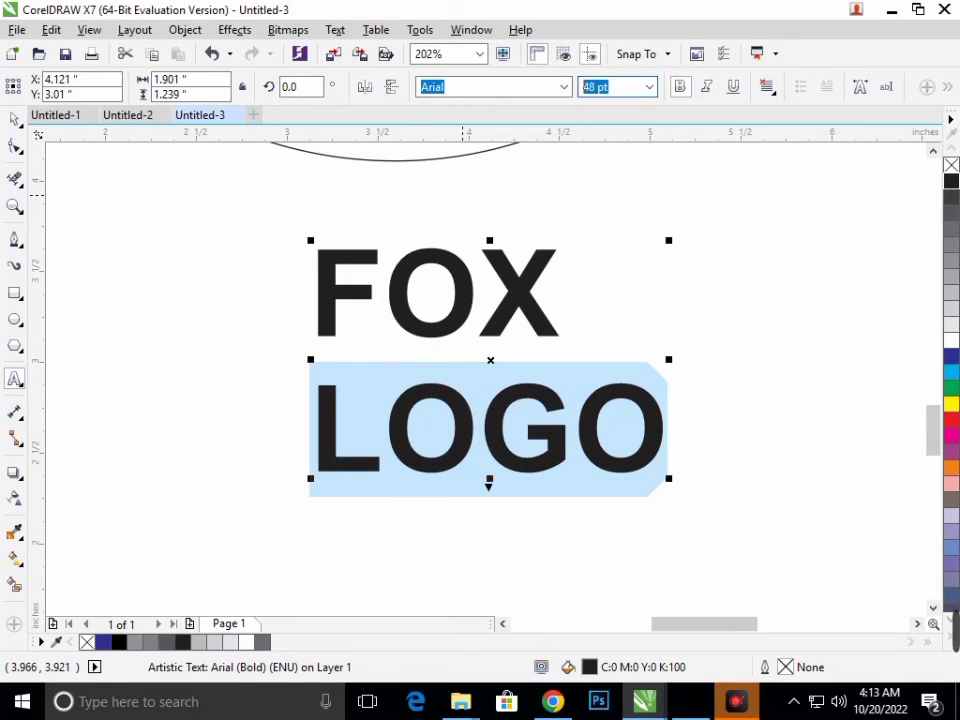
{"action": "type", "text": "24"}
{"action": "key", "text": "Return"}
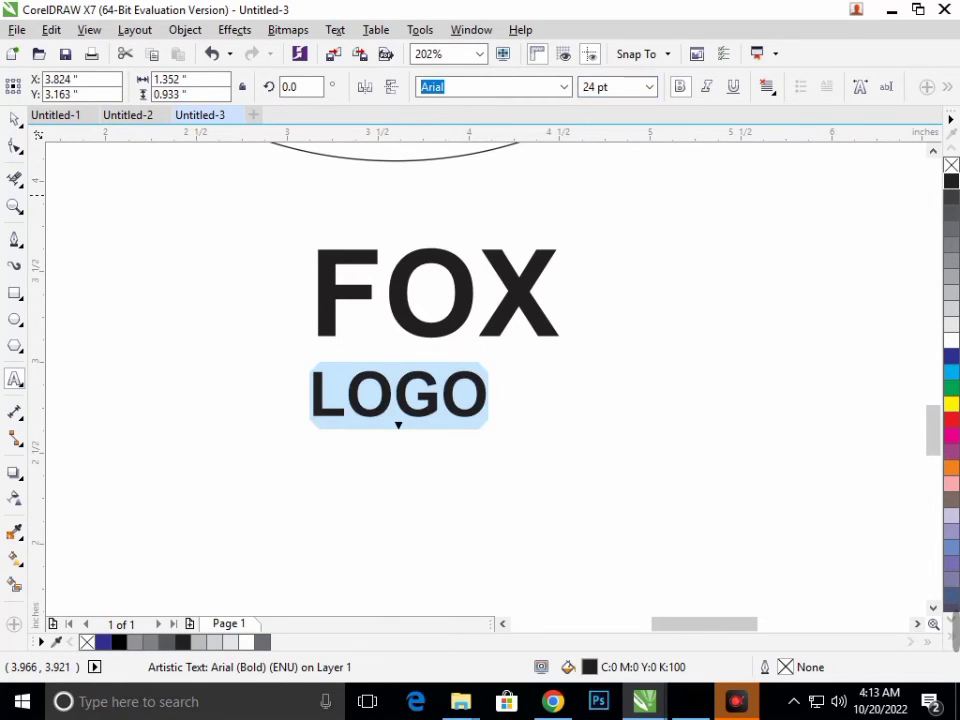
{"action": "left_click", "coordinate": [14, 118]}
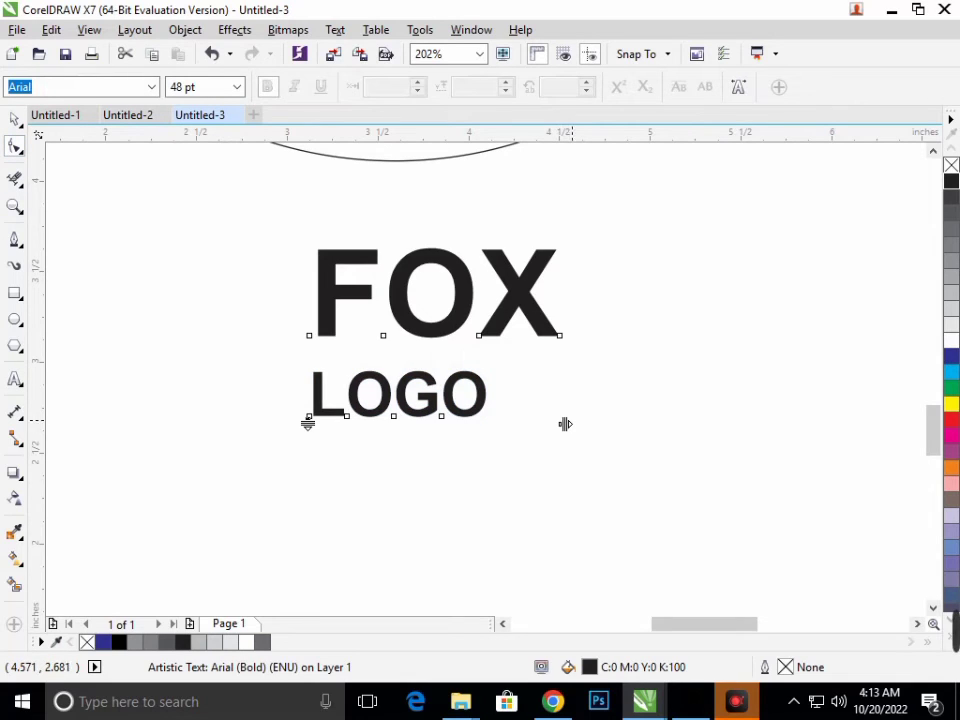
{"action": "key", "text": "space"}
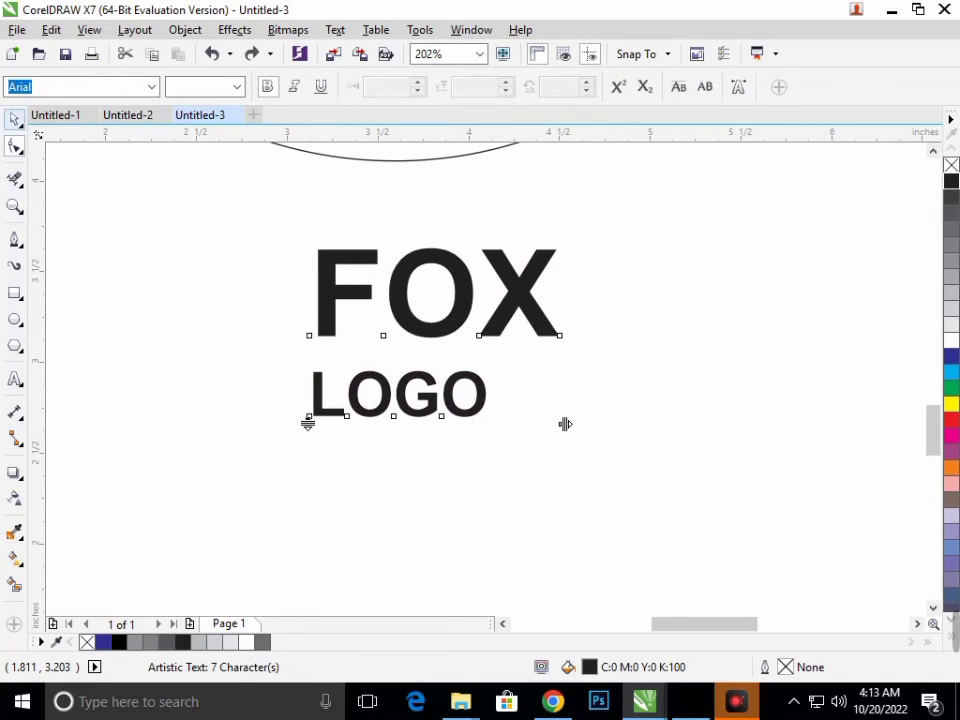
{"action": "left_click", "coordinate": [565, 424]}
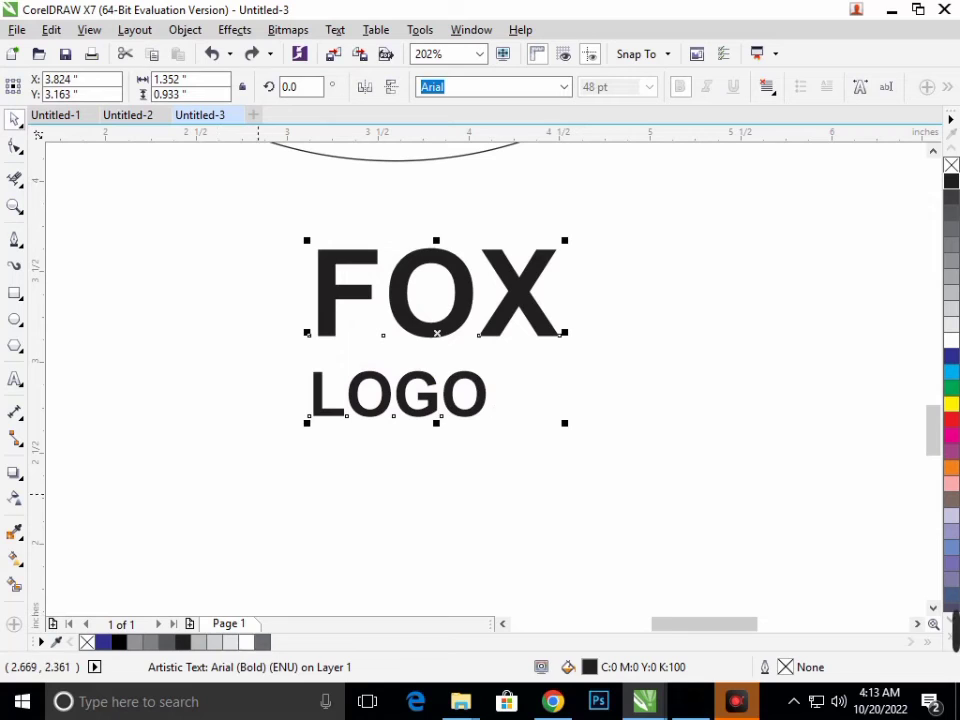
{"action": "left_click", "coordinate": [338, 515]}
{"action": "left_click_drag", "start_coordinate": [416, 467], "coordinate": [414, 450]}
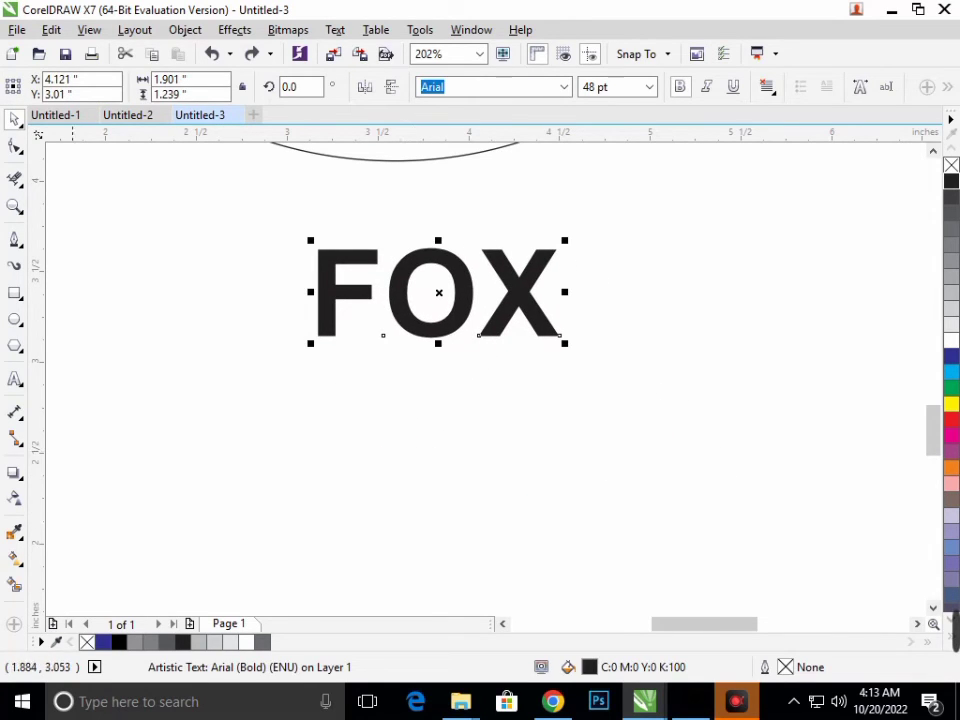
Create a new text object reading LOGO on the page
{"action": "left_click", "coordinate": [15, 379]}
{"action": "left_click", "coordinate": [78, 235]}
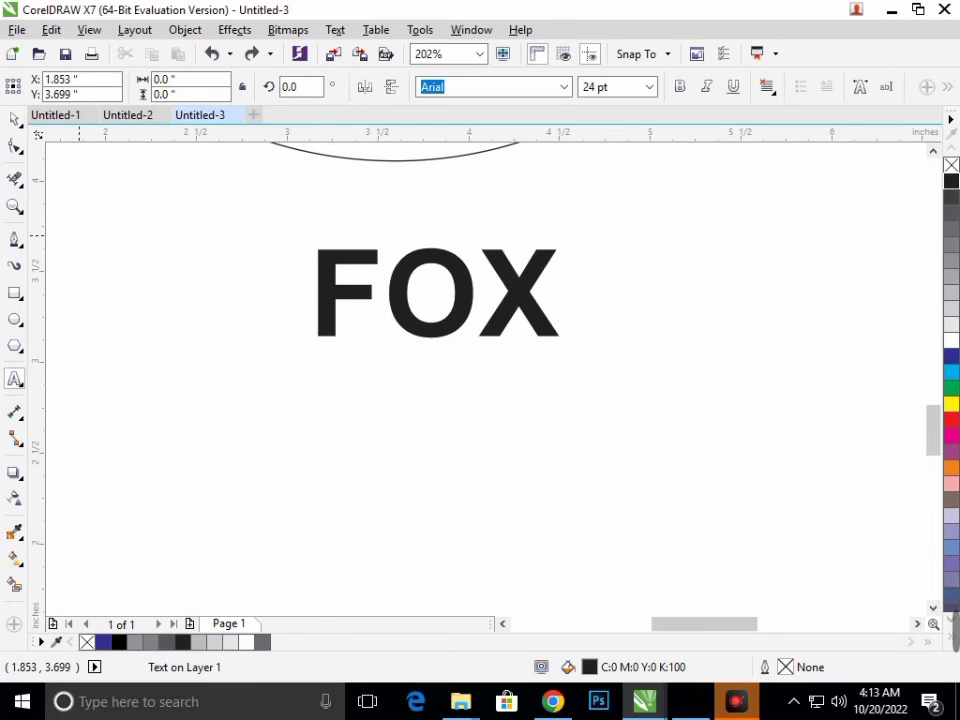
{"action": "type", "text": "lo"}
{"action": "key", "text": "BackSpace"}
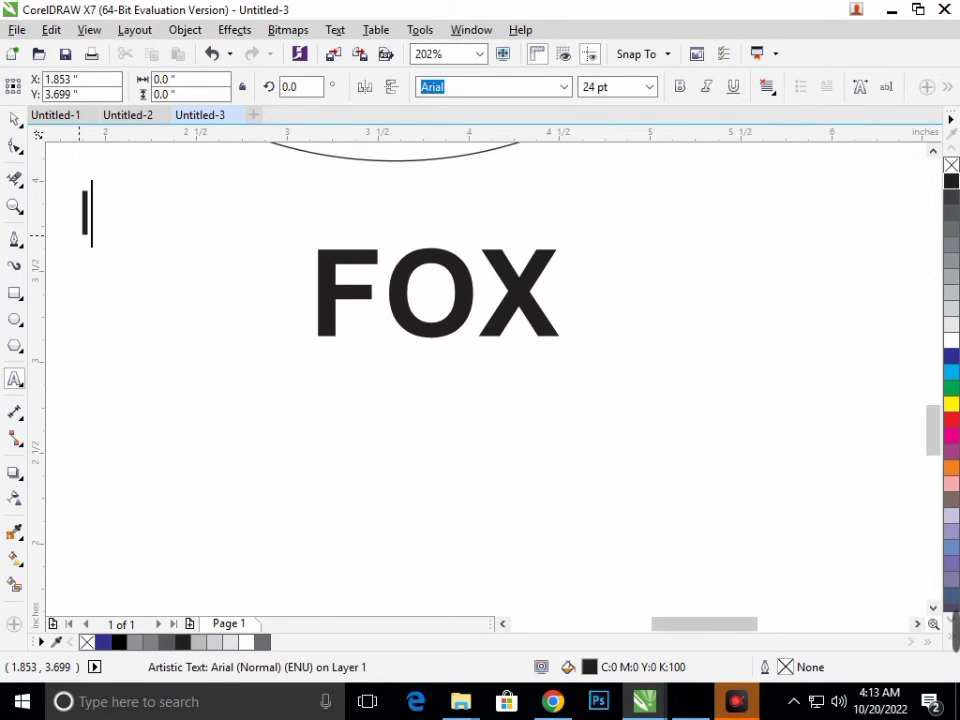
{"action": "type", "text": "LOGO"}
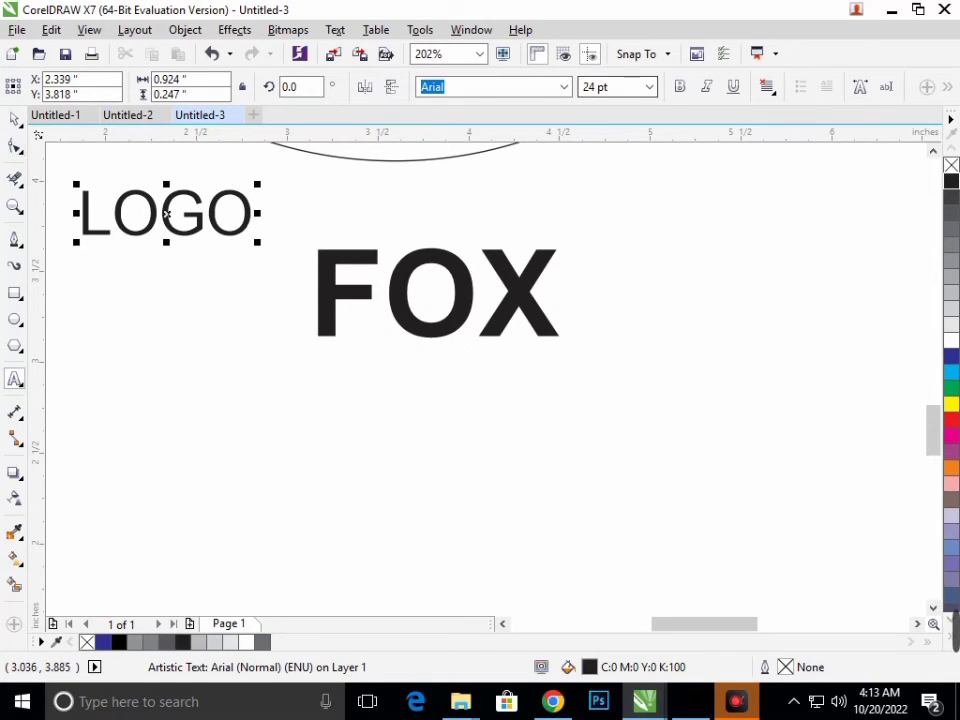
Widen the LOGO letter spacing and move it just below FOX
{"action": "left_click", "coordinate": [15, 147]}
{"action": "left_click_drag", "start_coordinate": [263, 242], "coordinate": [315, 242]}
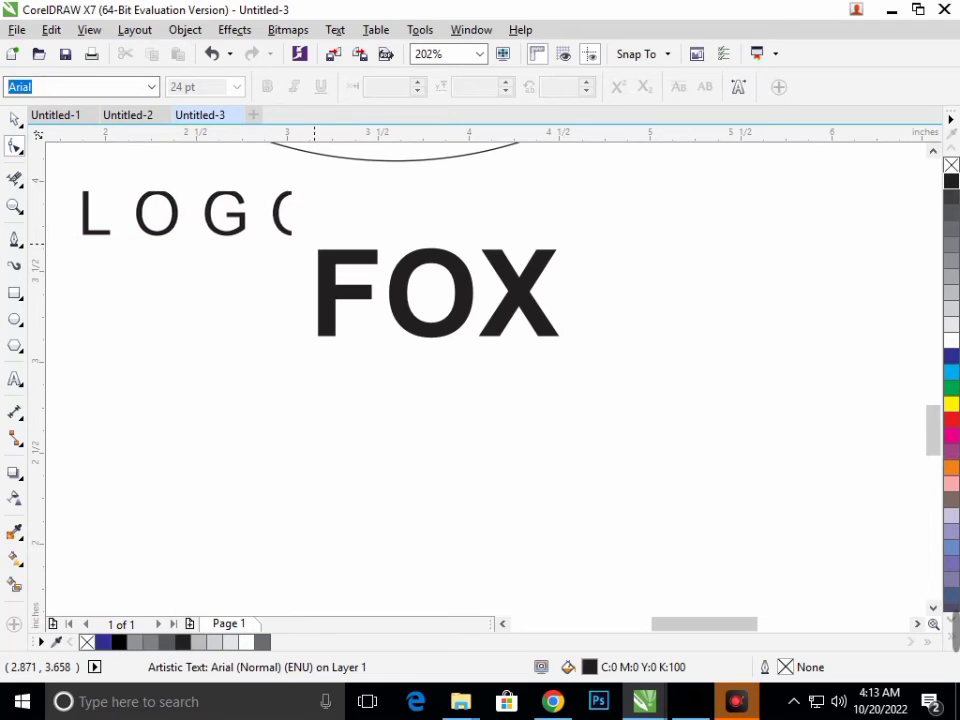
{"action": "left_click", "coordinate": [15, 119]}
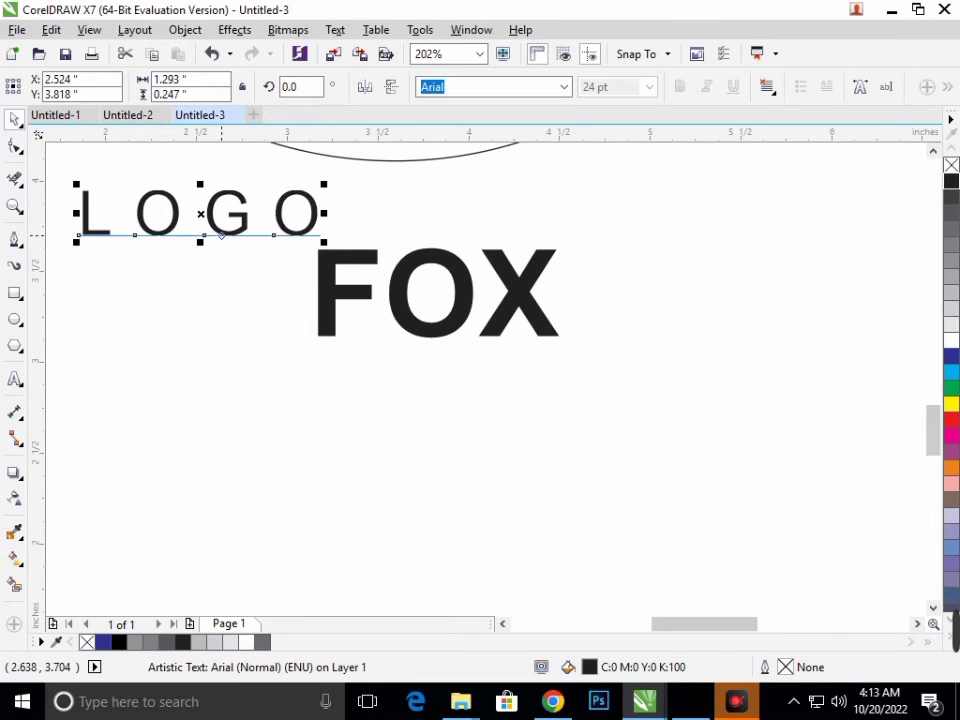
{"action": "left_click_drag", "start_coordinate": [221, 234], "coordinate": [458, 413]}
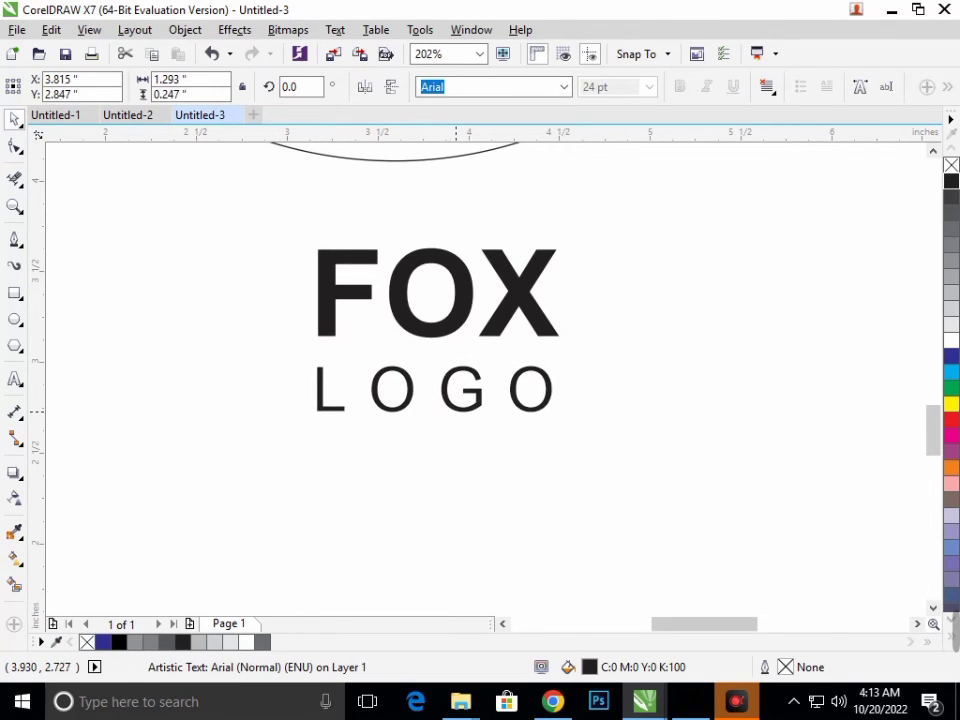
{"action": "key", "text": "Escape"}
Give FOX a 2.0 pt outline behind fill that scales with the object
{"action": "key", "text": "shift+F4"}
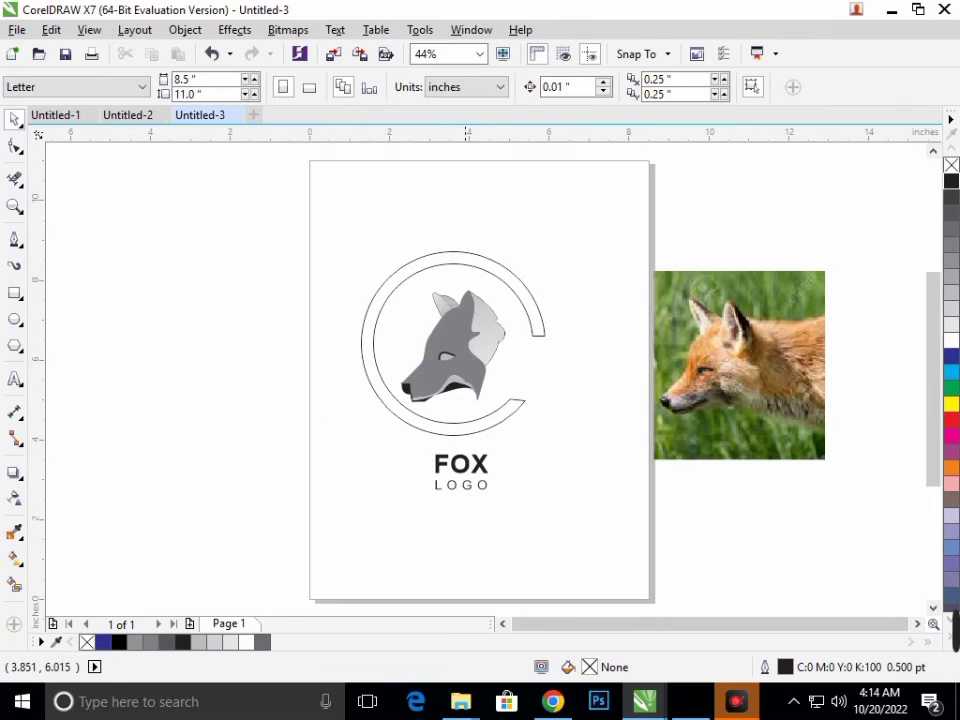
{"action": "left_click", "coordinate": [461, 464]}
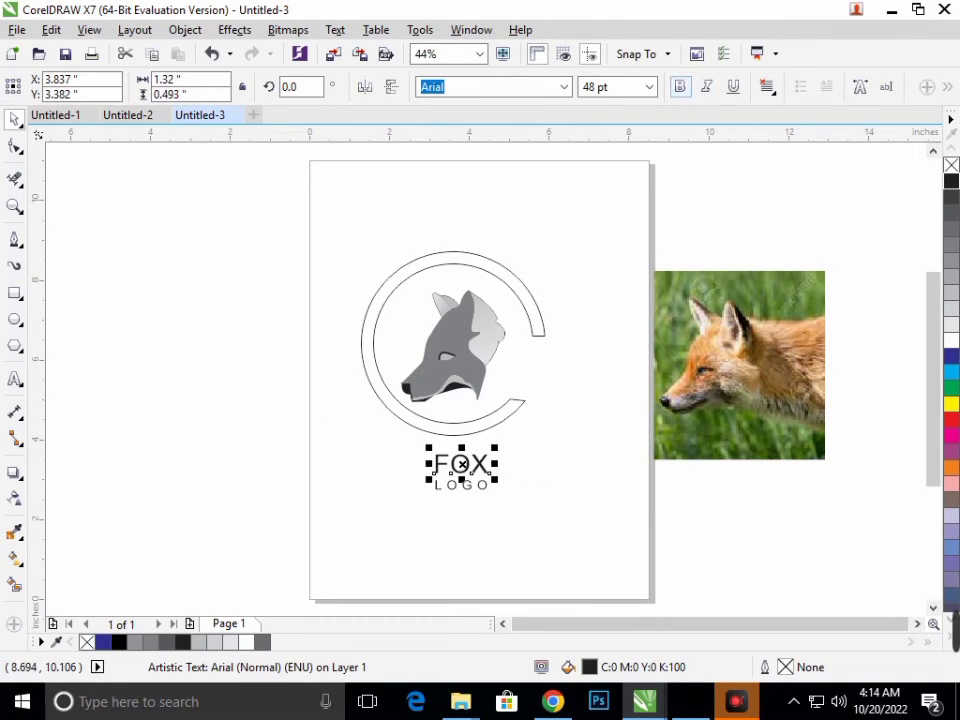
{"action": "key", "text": "F12"}
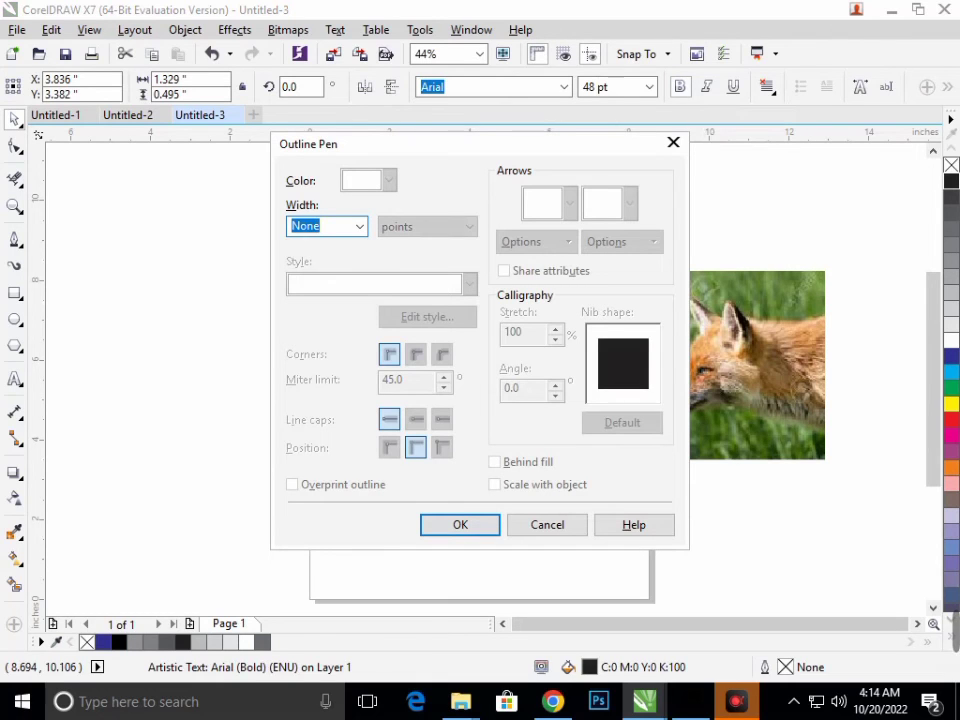
{"action": "key", "text": "alt+Down"}
{"action": "key", "text": "Down"}
{"action": "key", "text": "Down"}
{"action": "key", "text": "Down"}
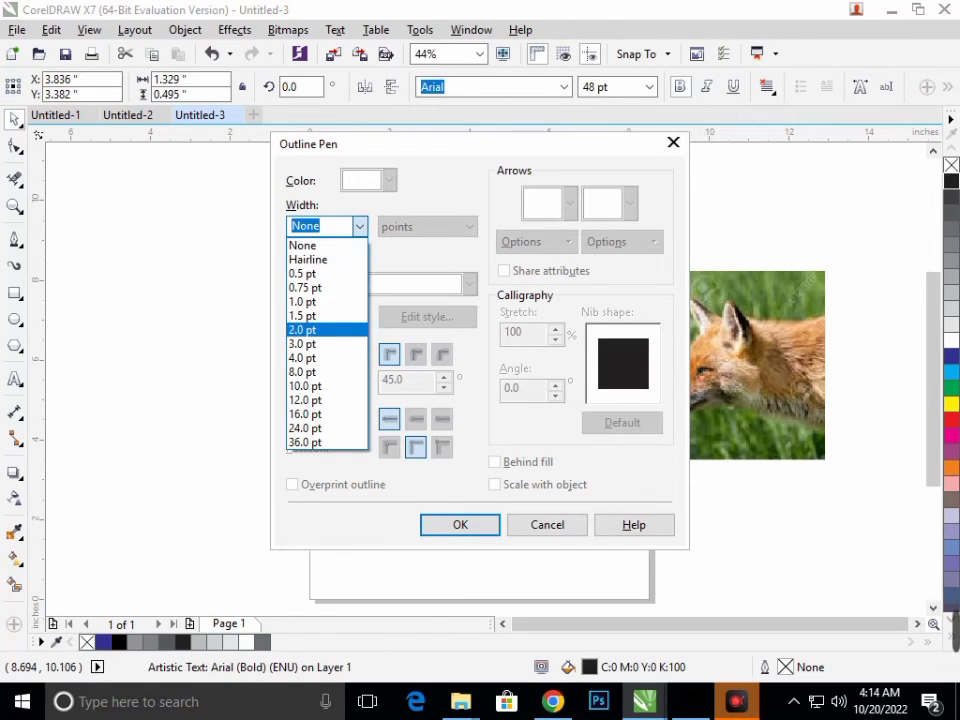
{"action": "key", "text": "Return"}
{"action": "key", "text": "alt+b"}
{"action": "key", "text": "alt+j"}
{"action": "key", "text": "Return"}
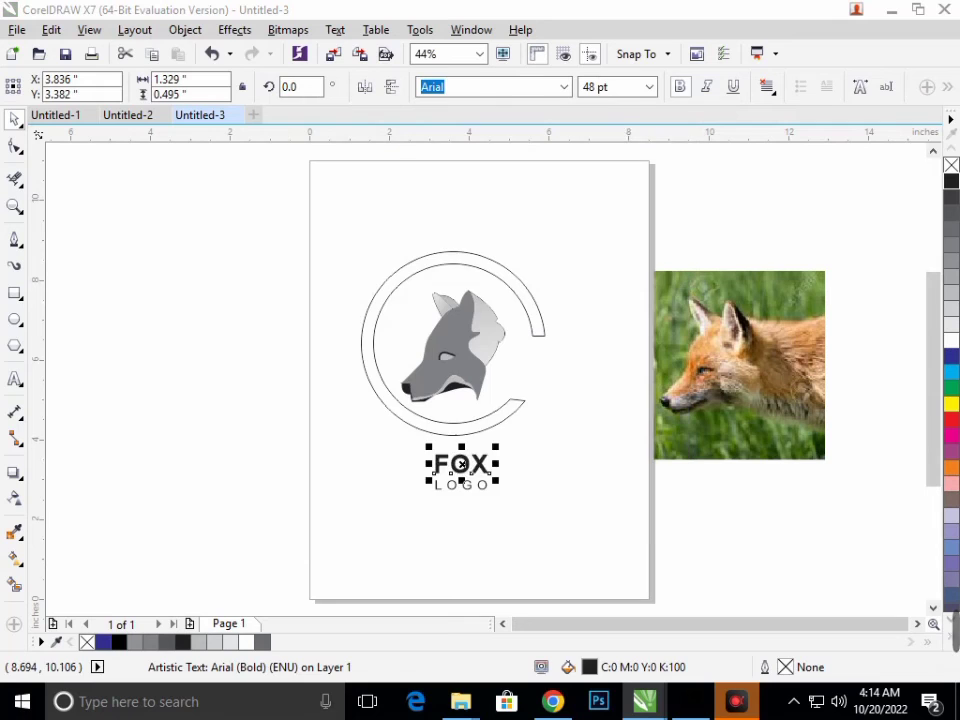
{"action": "key", "text": "Escape"}
Make the LOGO text bold
{"action": "scroll", "coordinate": [460, 490], "scroll_direction": "up", "scroll_amount": 5}
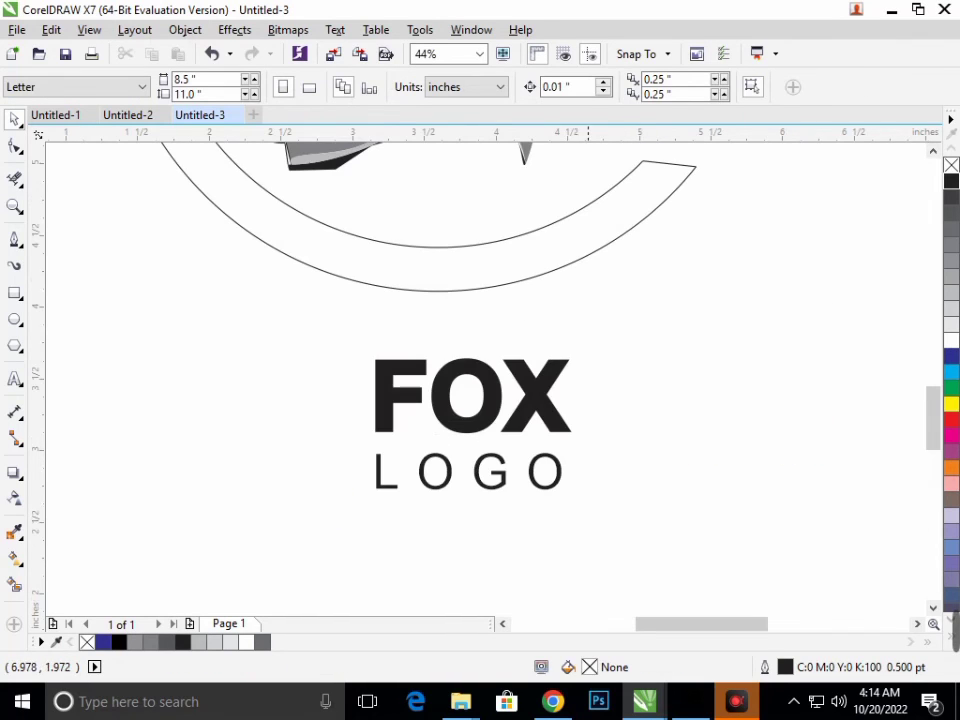
{"action": "left_click", "coordinate": [490, 478]}
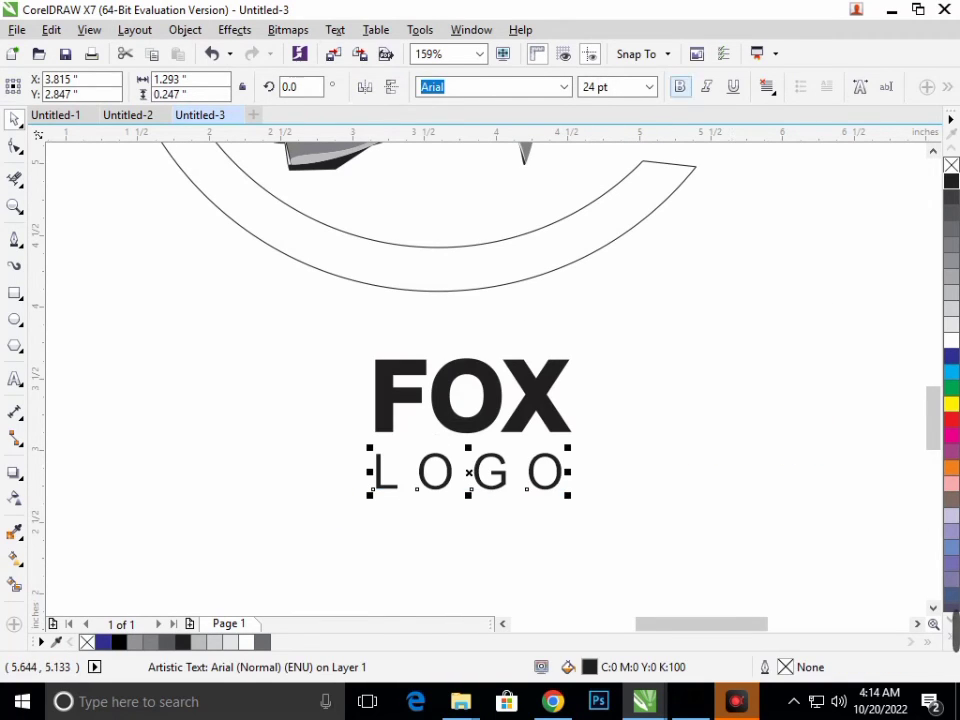
{"action": "key", "text": "ctrl+b"}
{"action": "key", "text": "Escape"}
{"action": "scroll", "coordinate": [455, 474], "scroll_direction": "down", "scroll_amount": 5}
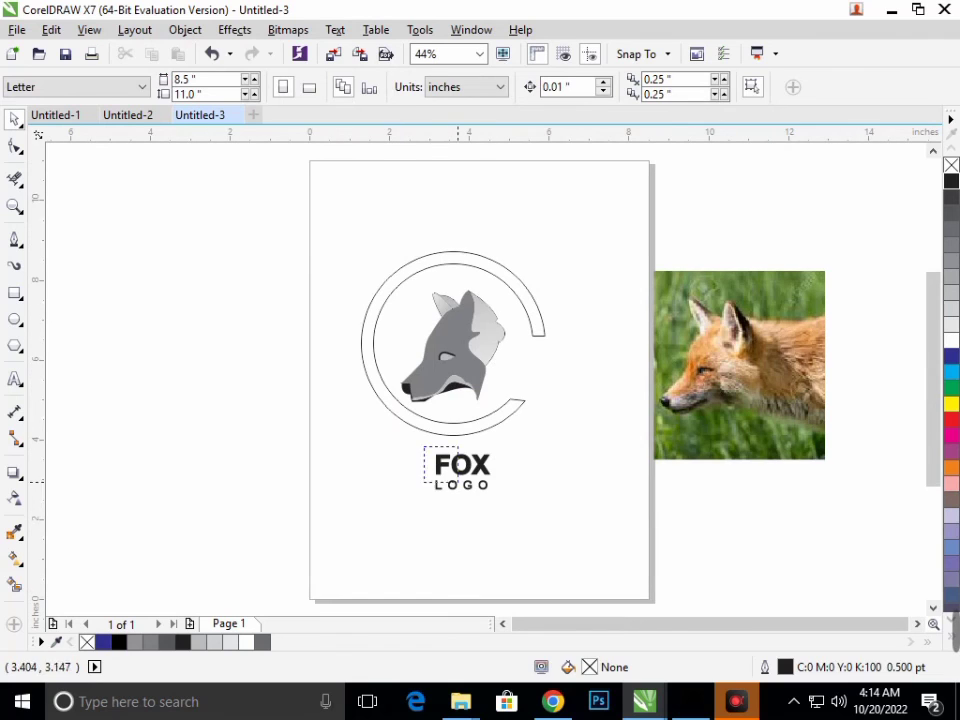
Move FOX and LOGO beside the fox head and fill the ring 50% grey
{"action": "mouse_move", "coordinate": [424, 442]}
{"action": "left_mouse_down"}
{"action": "mouse_move", "coordinate": [500, 490]}
{"action": "mouse_move", "coordinate": [550, 375]}
{"action": "left_mouse_up"}
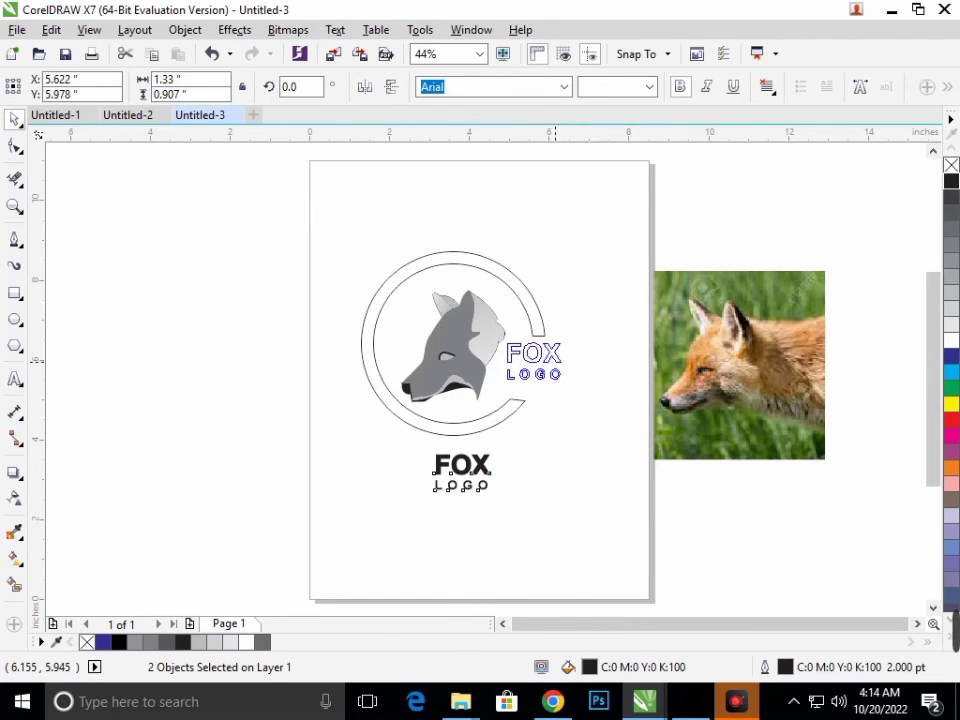
{"action": "key", "text": "Escape"}
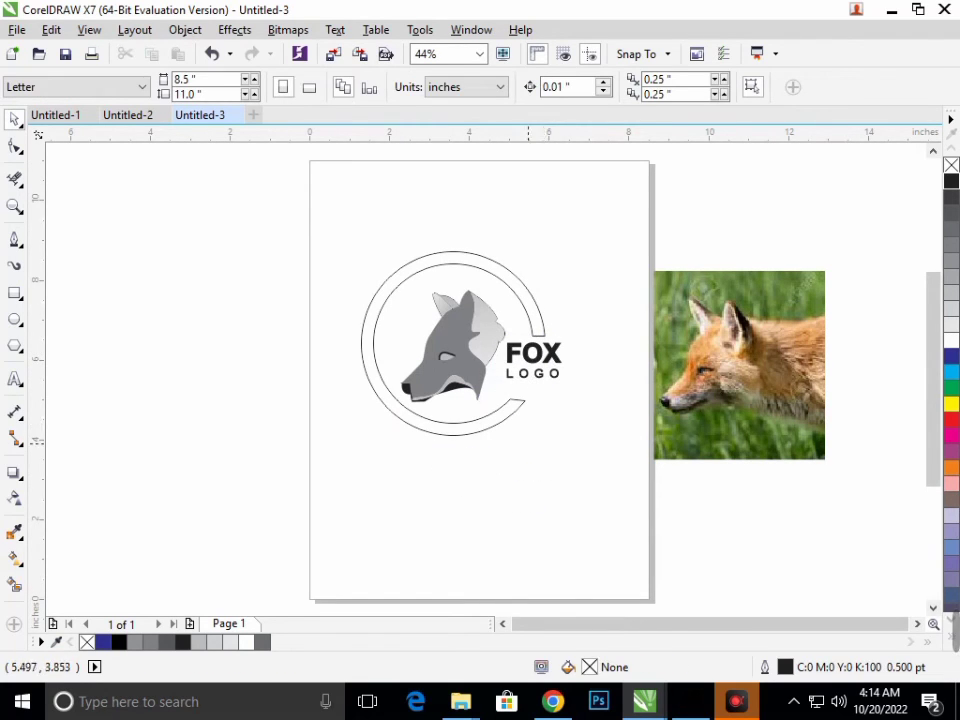
{"action": "left_click", "coordinate": [14, 584]}
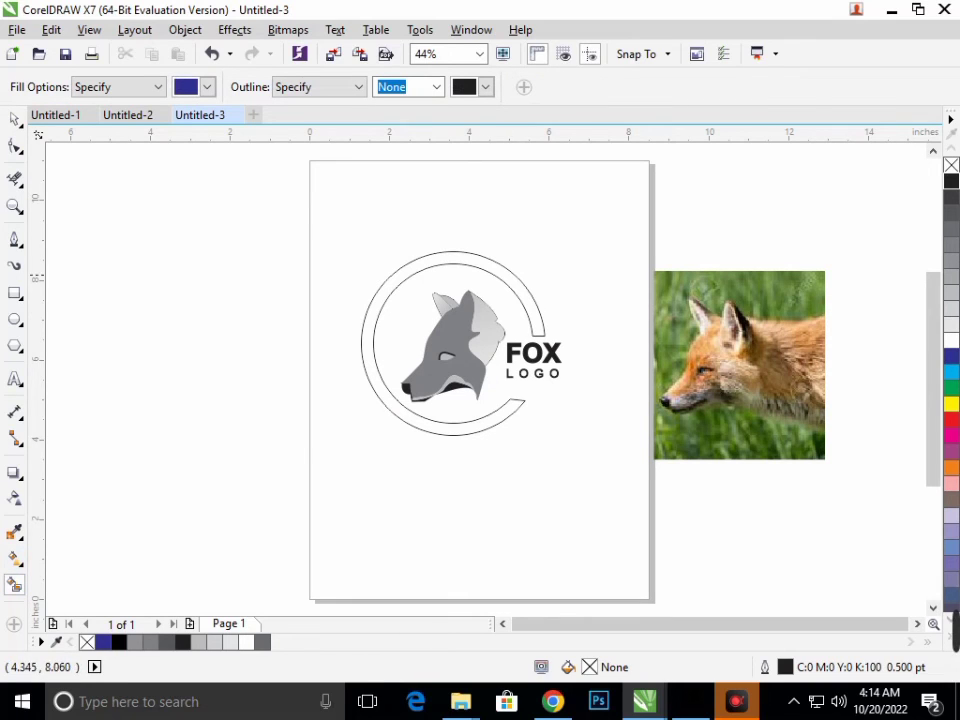
{"action": "left_click", "coordinate": [496, 266]}
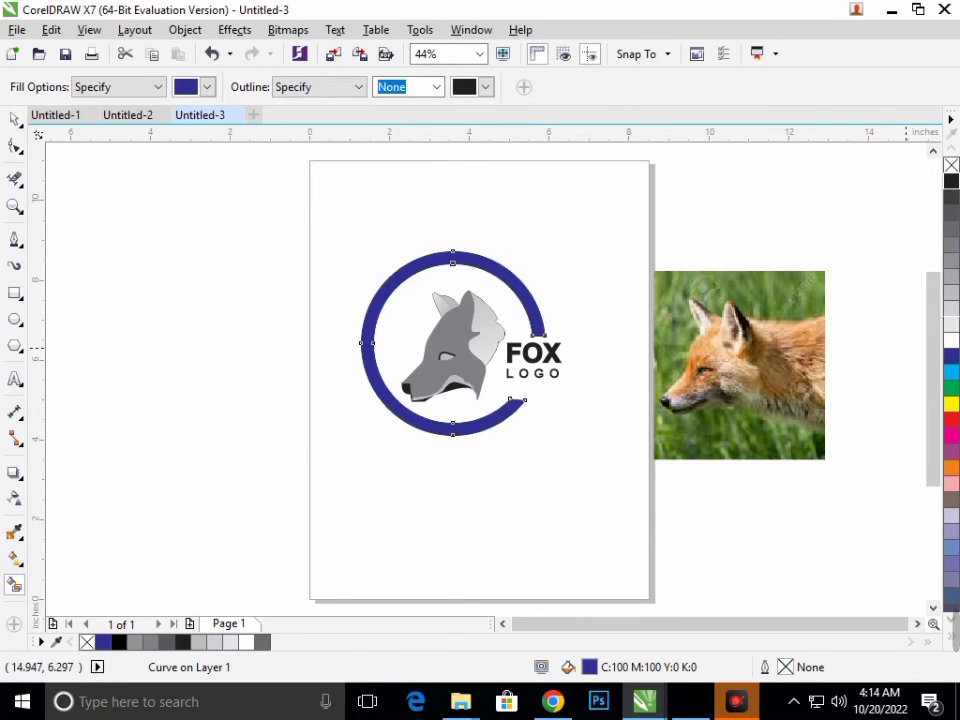
{"action": "left_click", "coordinate": [951, 213]}
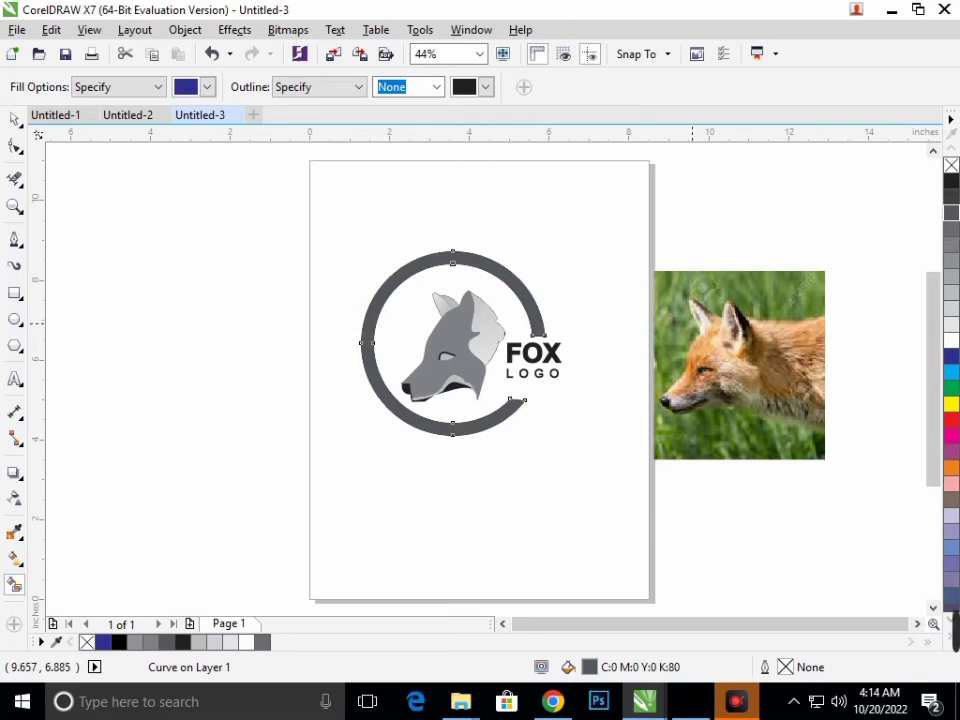
{"action": "left_click", "coordinate": [951, 273]}
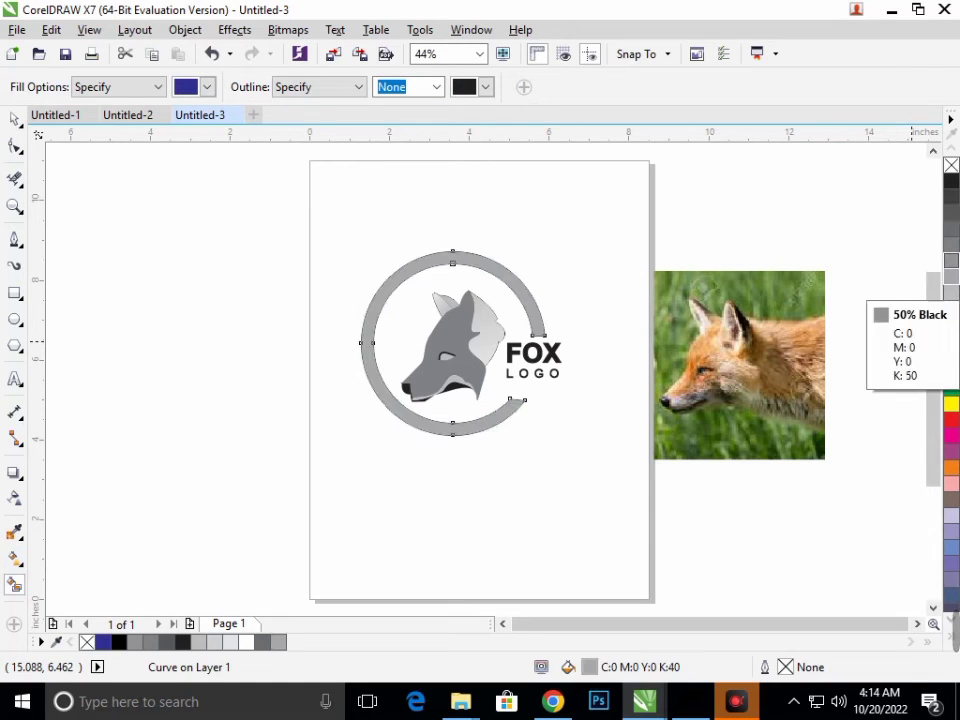
{"action": "left_click", "coordinate": [951, 262]}
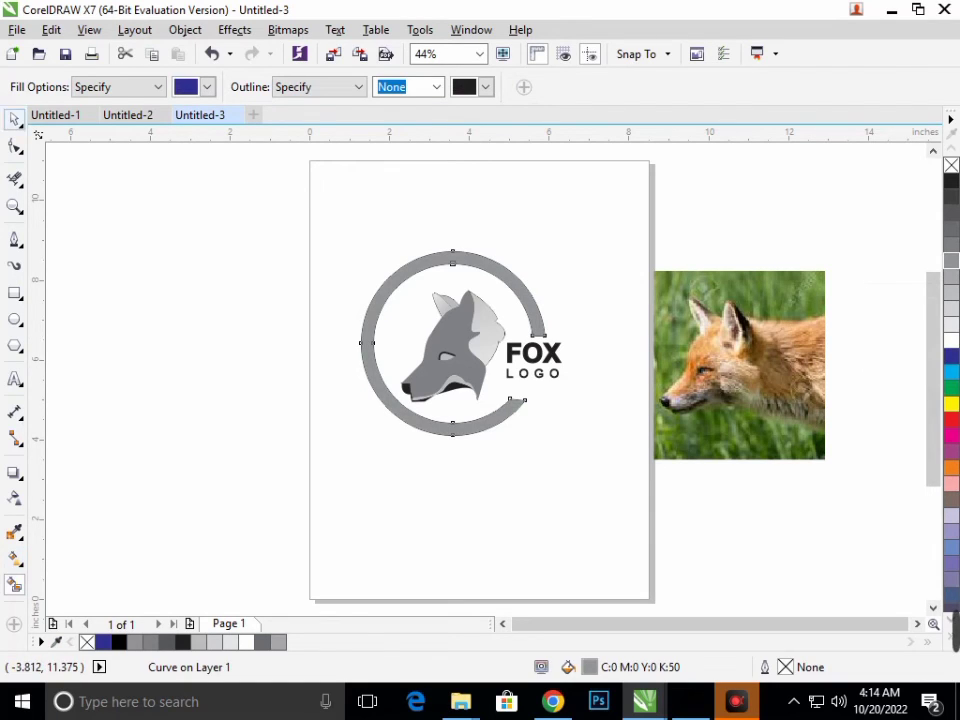
{"action": "key", "text": "Escape"}
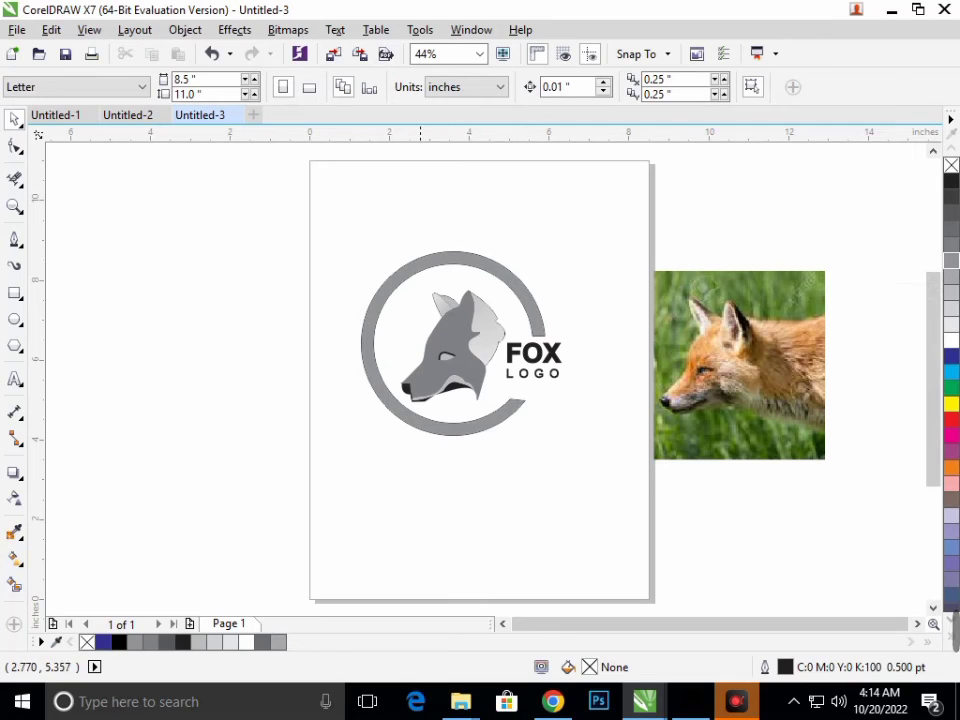
Rotate the ring slightly counterclockwise
{"action": "left_click", "coordinate": [461, 436]}
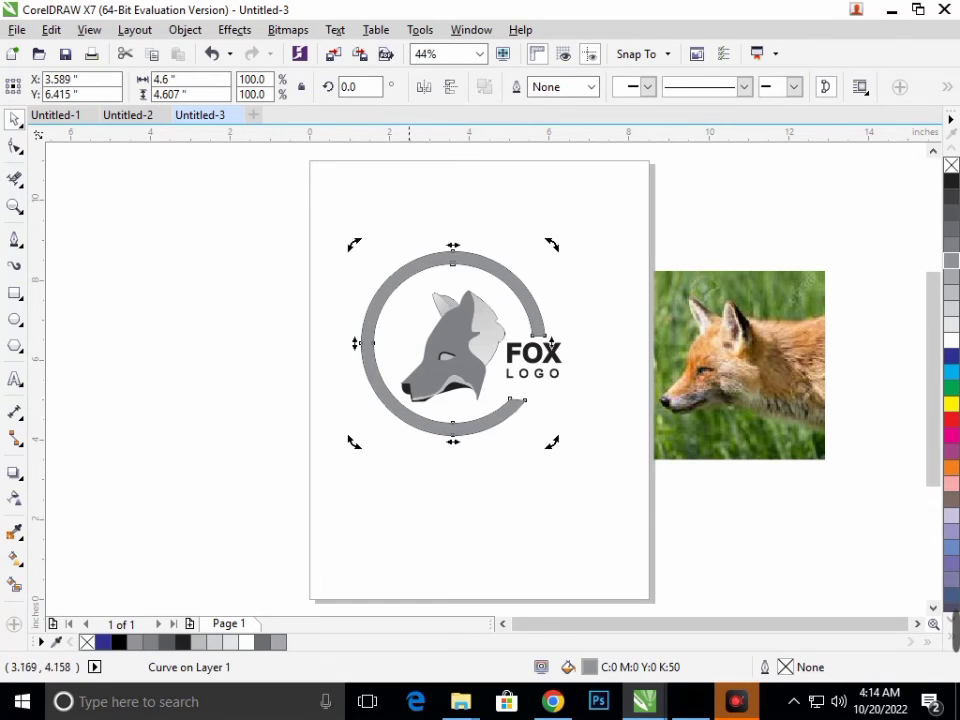
{"action": "left_click_drag", "start_coordinate": [348, 444], "coordinate": [375, 450]}
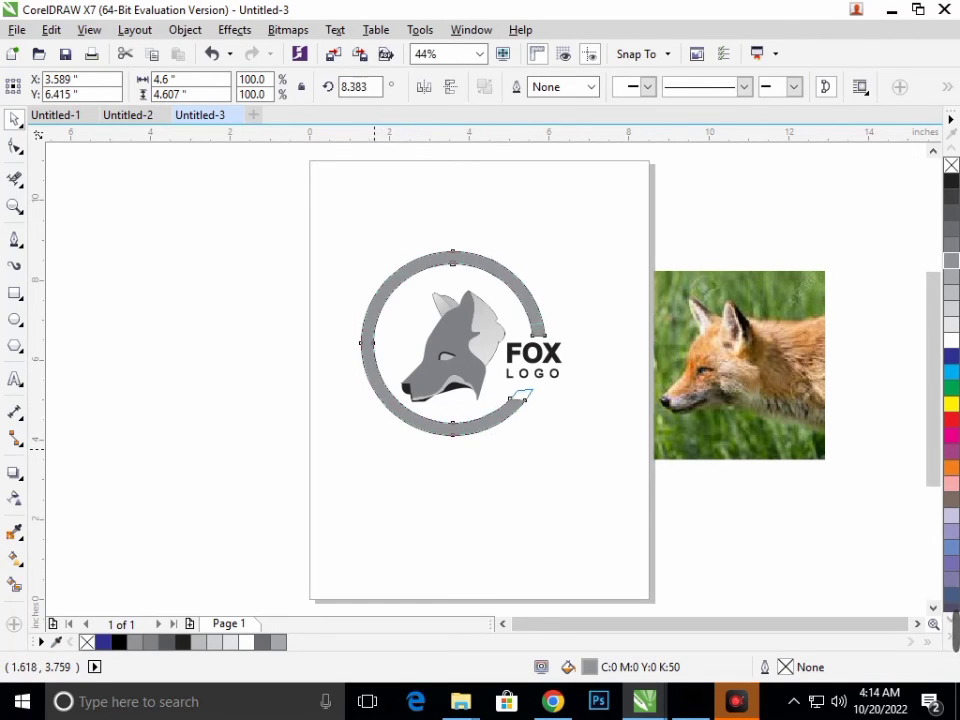
{"action": "left_click", "coordinate": [519, 494]}
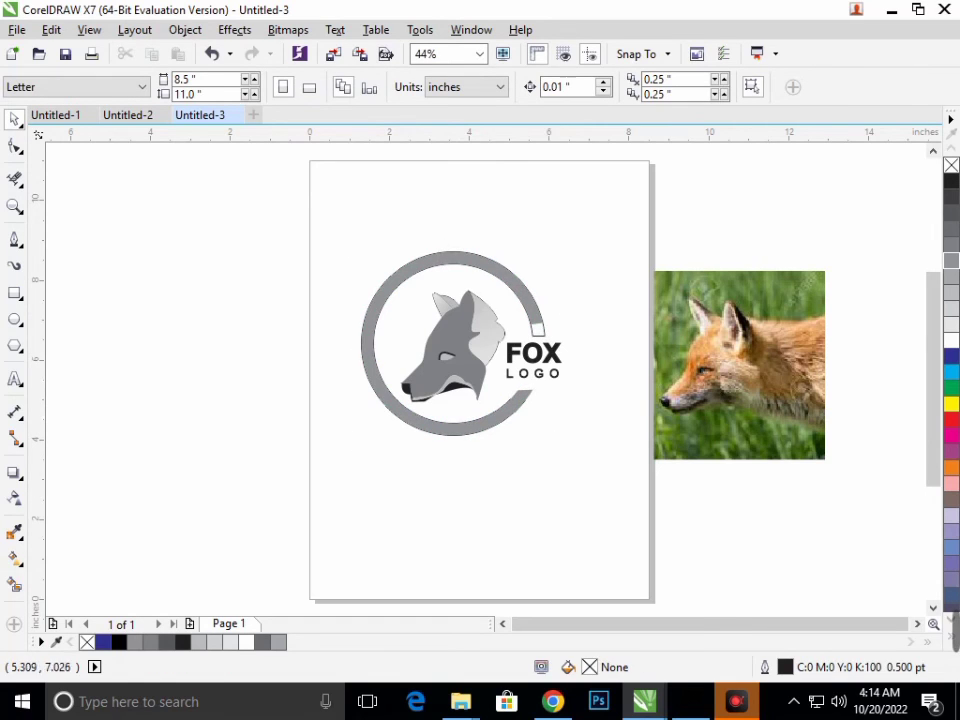
{"action": "scroll", "coordinate": [562, 315], "scroll_direction": "up", "scroll_amount": 5}
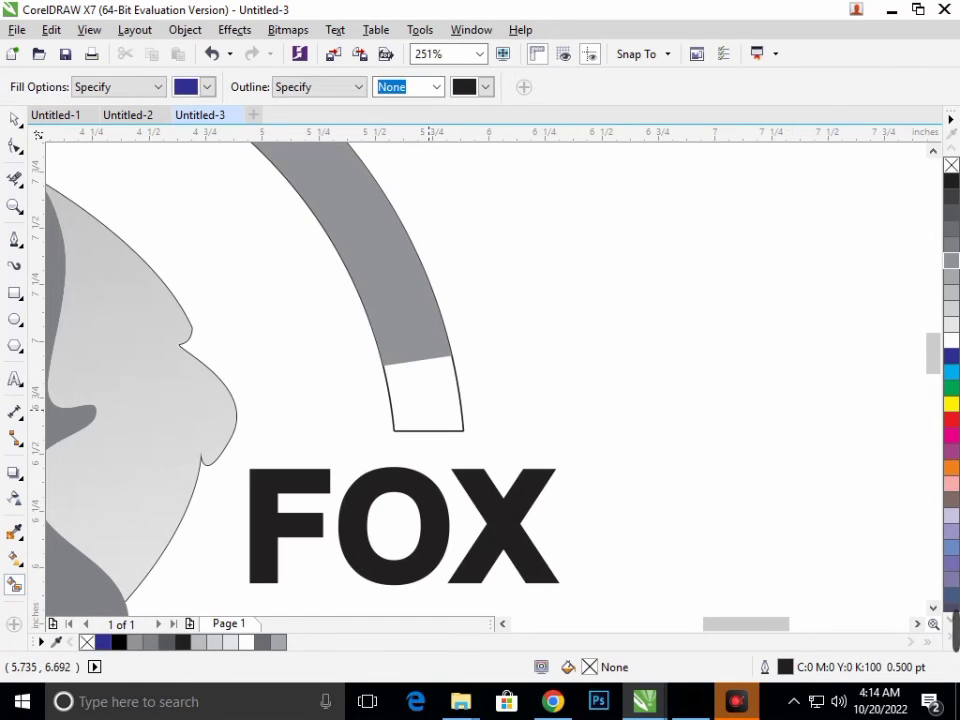
Recolour the blue end piece with the ring's grey using the Color Eyedropper
{"action": "left_click", "coordinate": [405, 400]}
{"action": "left_click", "coordinate": [15, 533]}
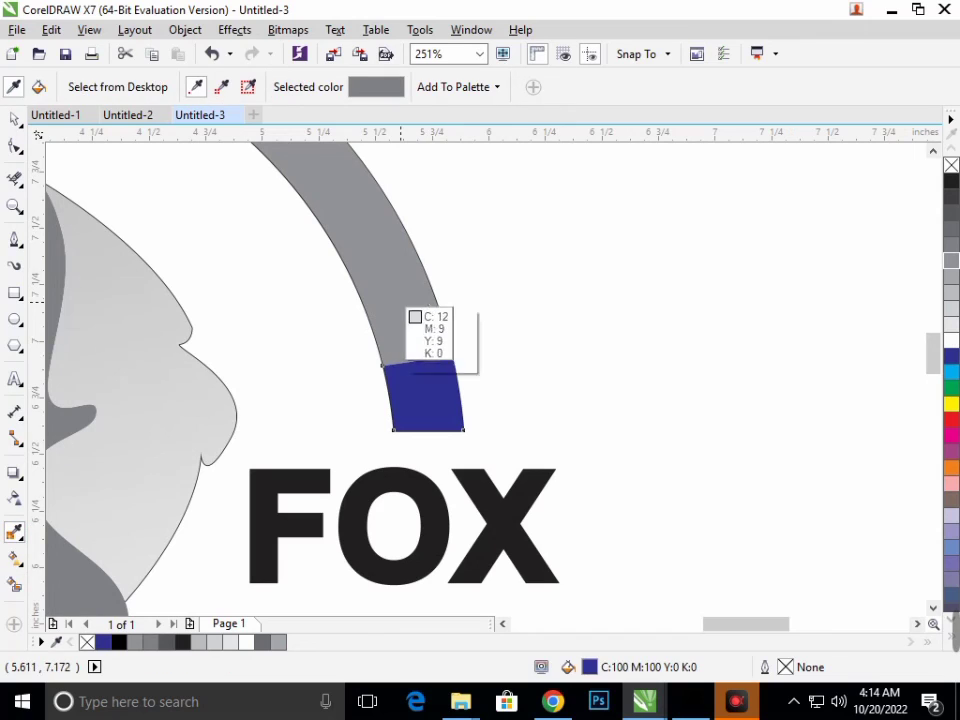
{"action": "left_click", "coordinate": [406, 314]}
{"action": "left_click", "coordinate": [428, 384]}
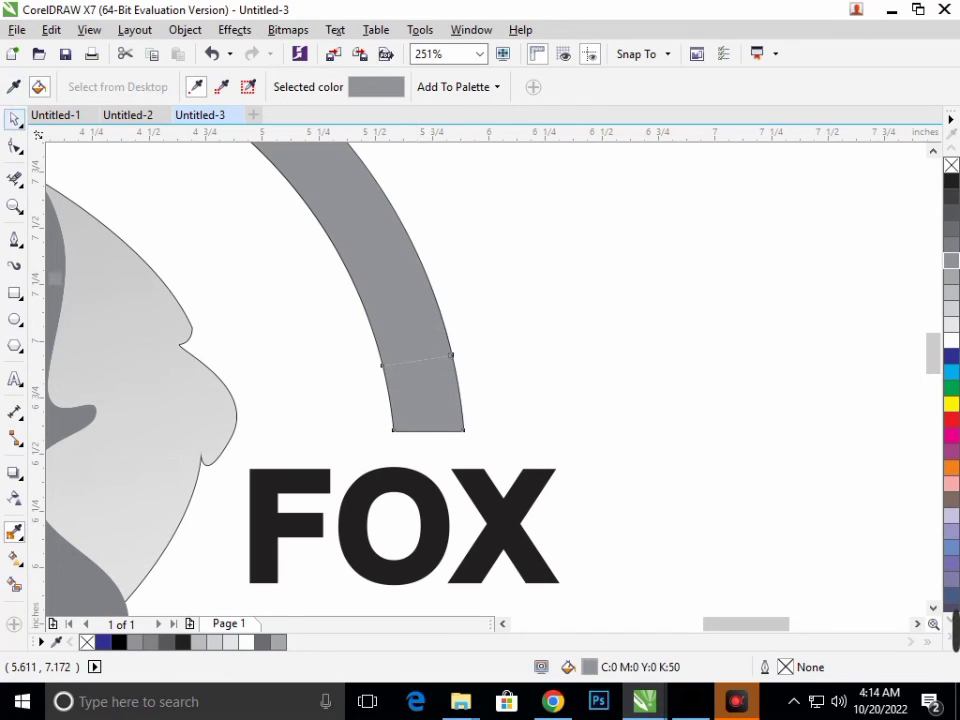
{"action": "left_click", "coordinate": [15, 119]}
{"action": "left_click", "coordinate": [603, 349]}
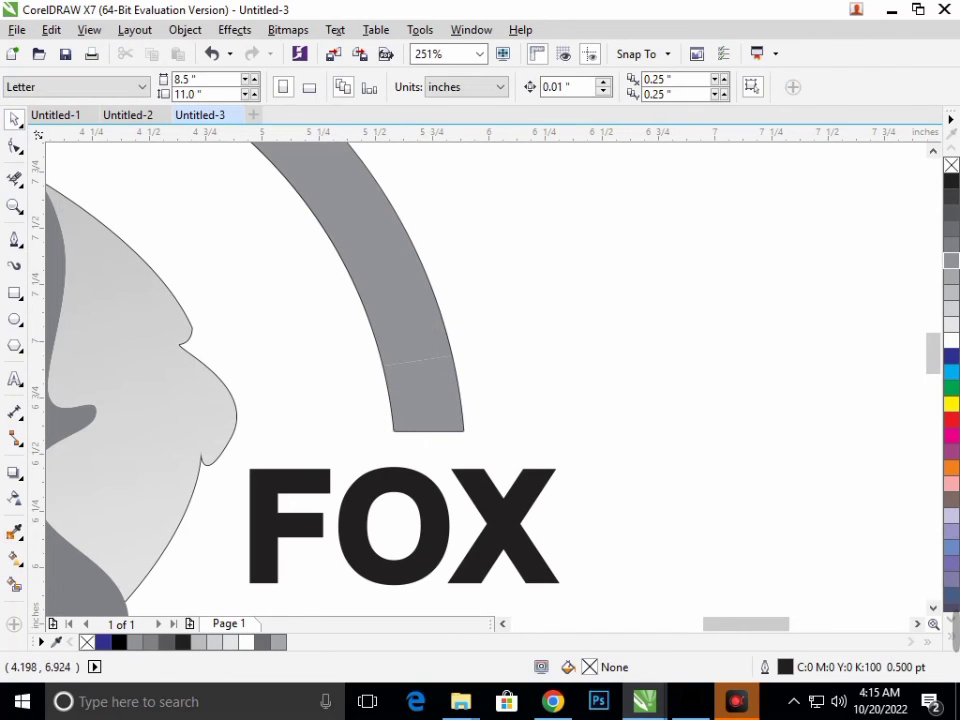
{"action": "left_click", "coordinate": [15, 585]}
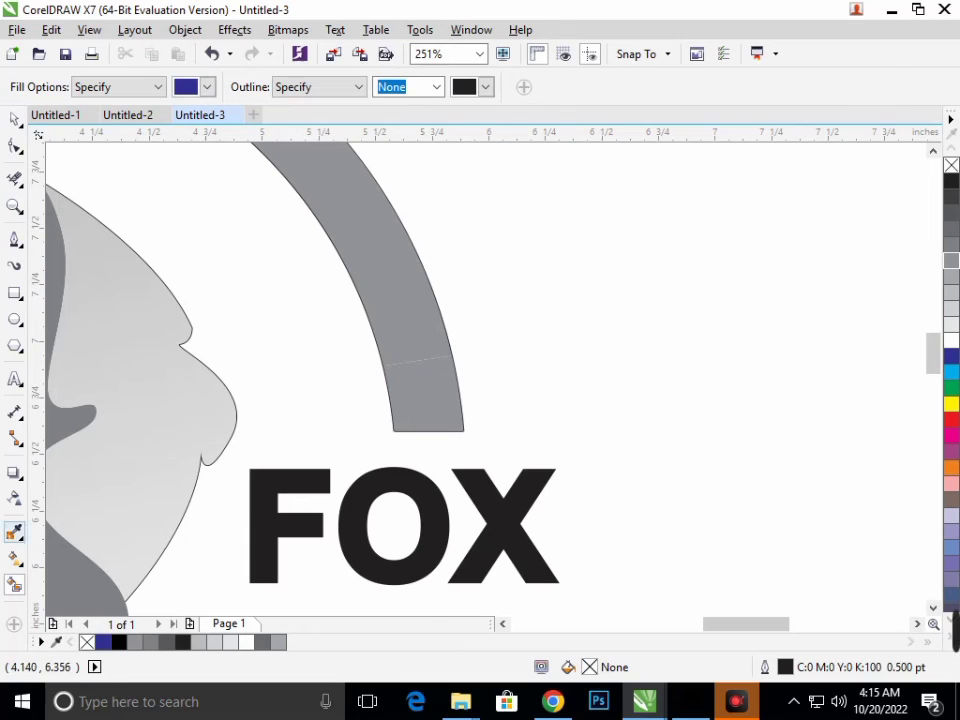
{"action": "left_click", "coordinate": [15, 533]}
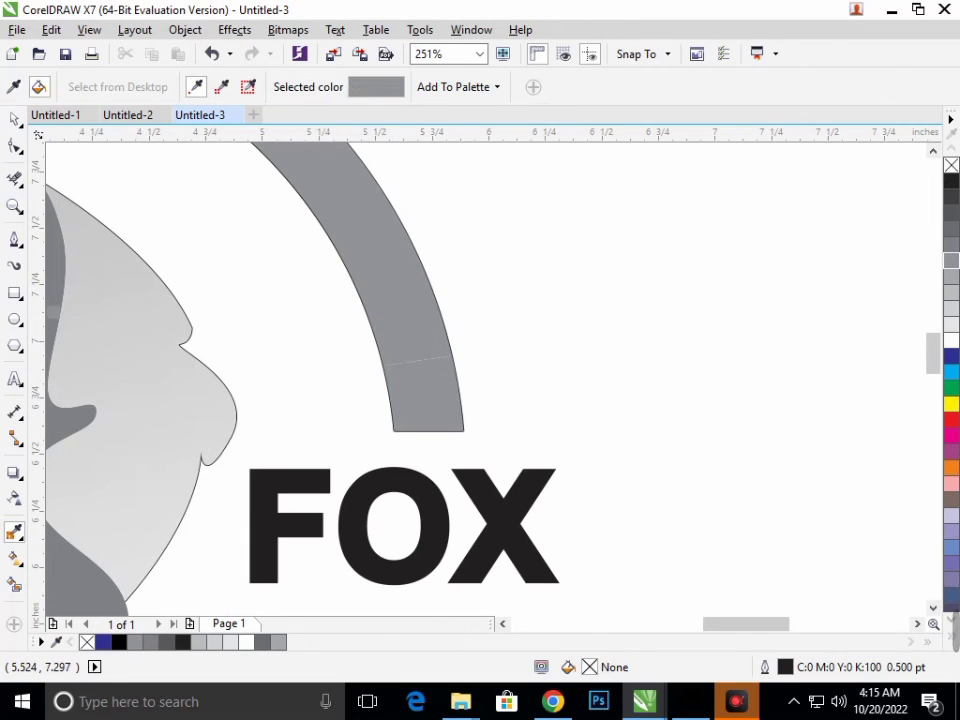
Erase across the arc above the end piece and undo stray blue fills
{"action": "key", "text": "x"}
{"action": "left_click", "coordinate": [414, 358]}
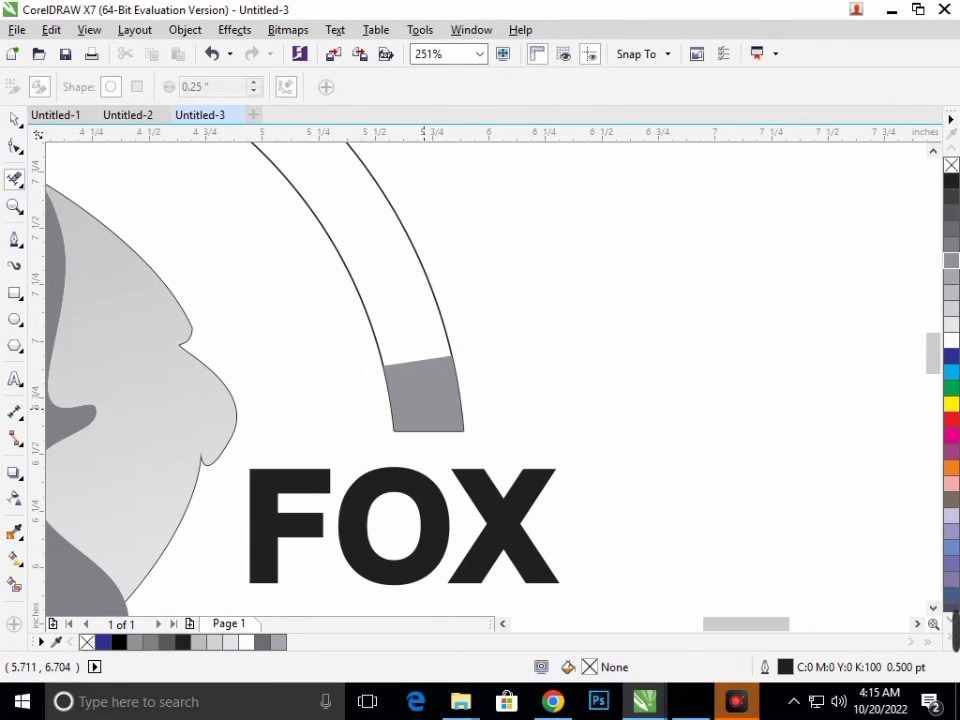
{"action": "left_click", "coordinate": [15, 585]}
{"action": "left_click", "coordinate": [120, 450]}
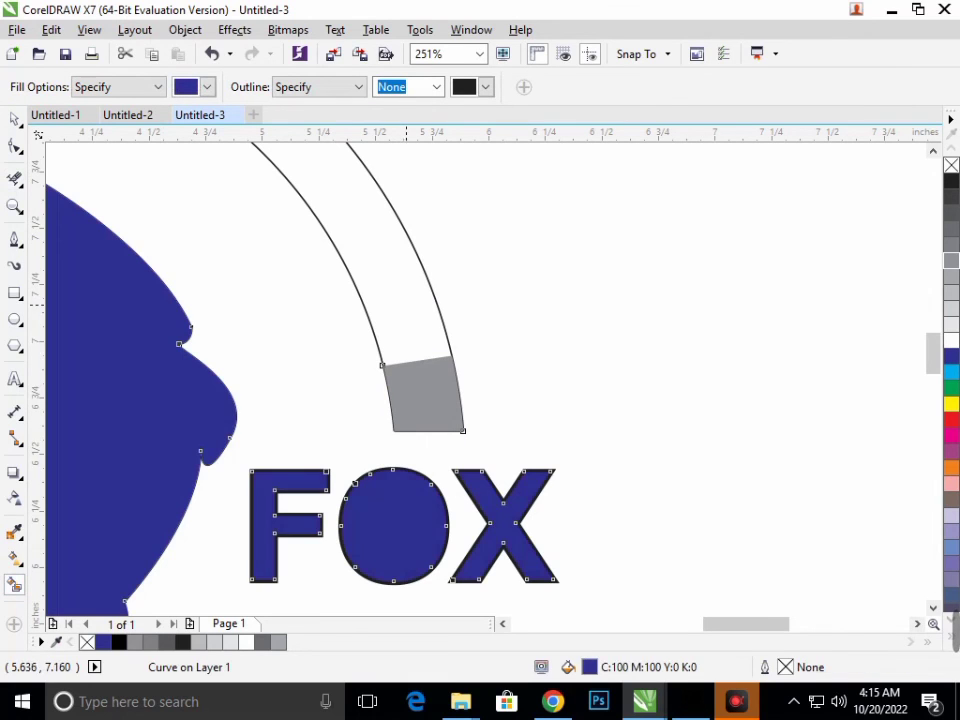
{"action": "key", "text": "ctrl+z"}
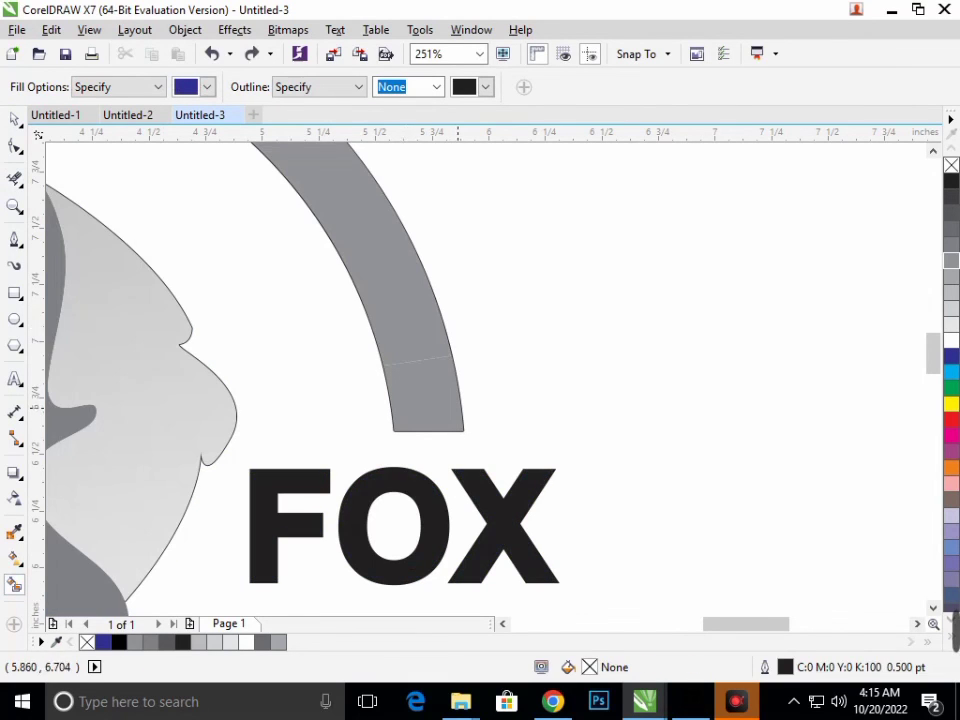
Weld the grey ring arc and end piece into one shape
{"action": "key", "text": "shift+F4"}
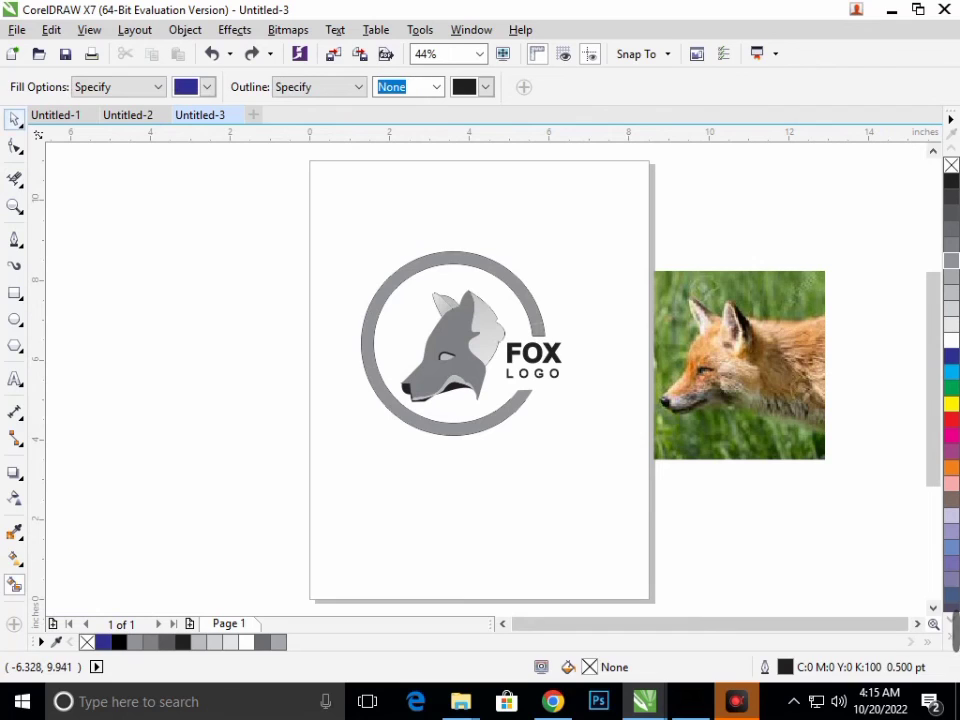
{"action": "left_click", "coordinate": [15, 118]}
{"action": "scroll", "coordinate": [395, 392], "scroll_direction": "up", "scroll_amount": 4}
{"action": "left_click", "coordinate": [440, 410]}
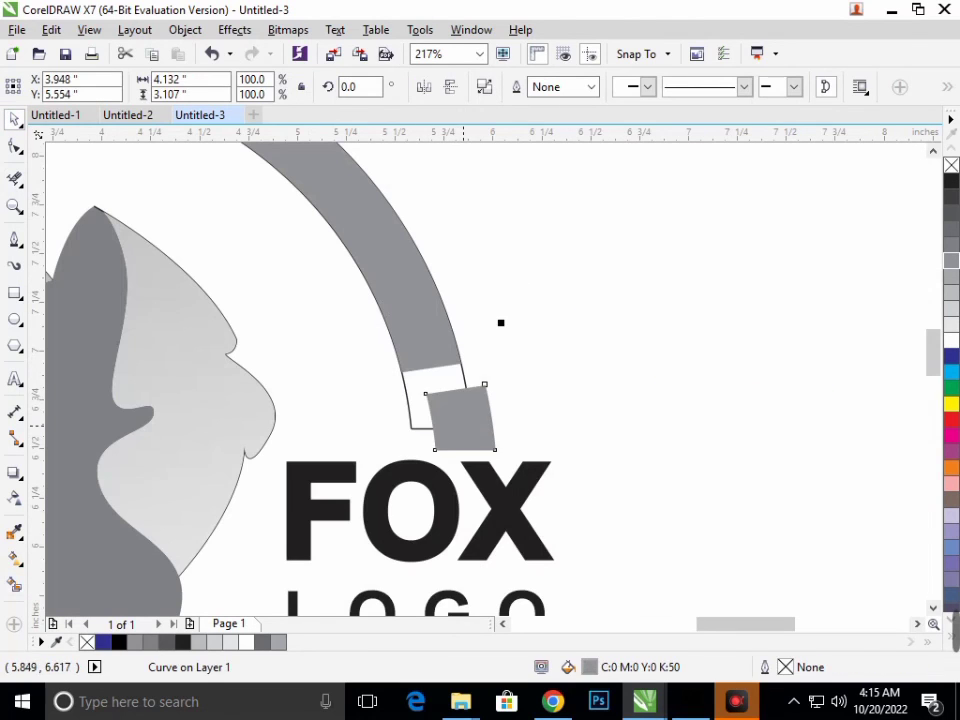
{"action": "left_click", "coordinate": [476, 463], "text": "shift"}
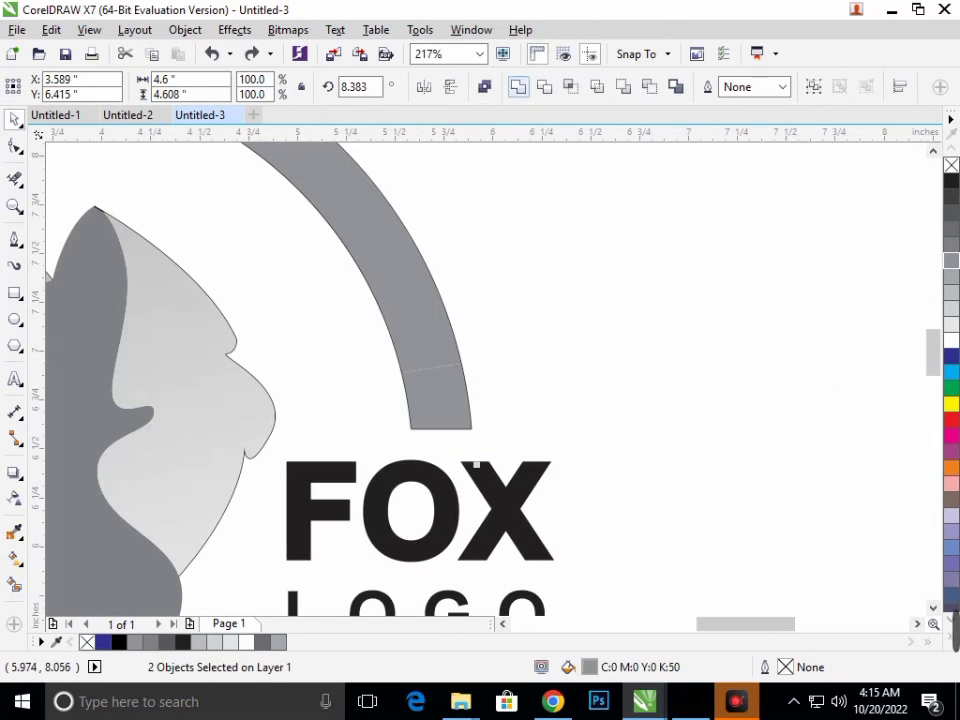
{"action": "left_click", "coordinate": [518, 86]}
{"action": "left_click", "coordinate": [354, 347]}
{"action": "key", "text": "shift+F4"}
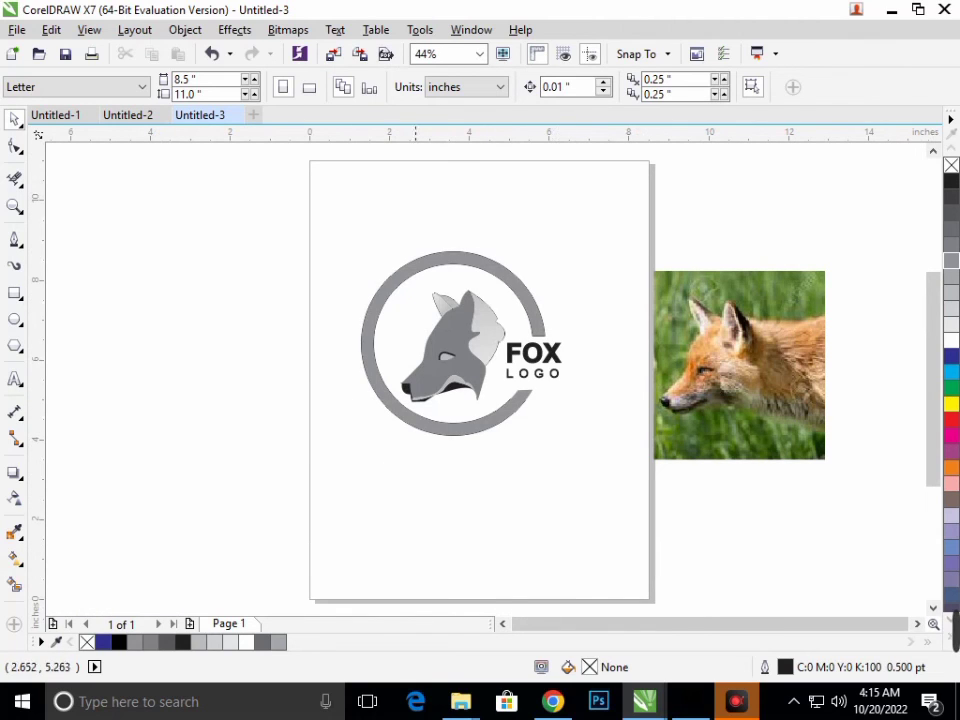
{"action": "scroll", "coordinate": [489, 377], "scroll_direction": "up", "scroll_amount": 4}
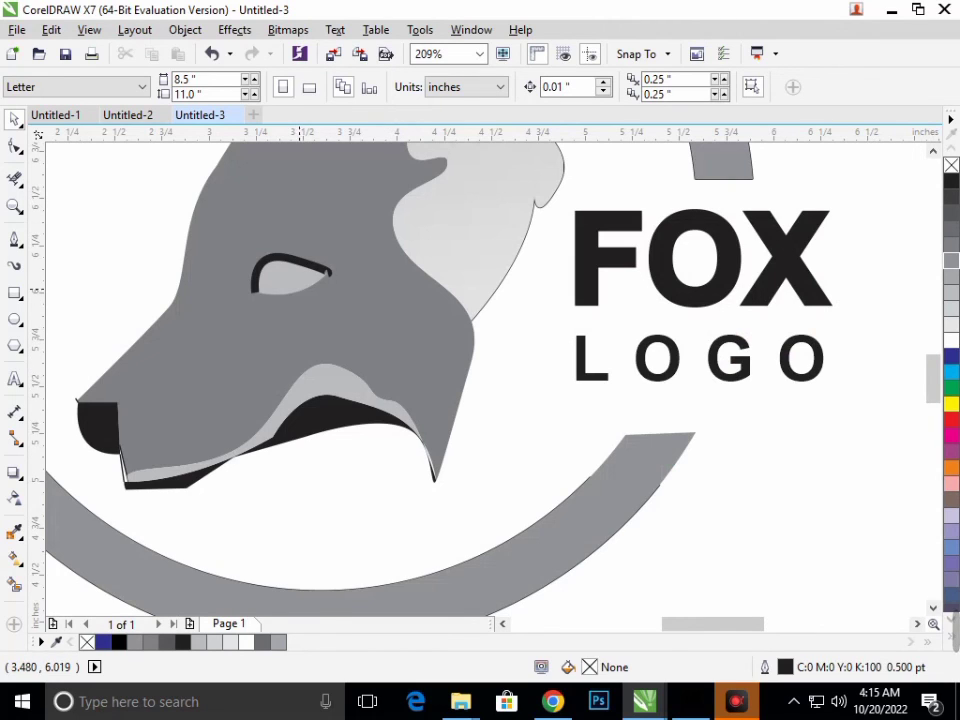
{"action": "left_click", "coordinate": [290, 276]}
{"action": "left_click", "coordinate": [589, 477]}
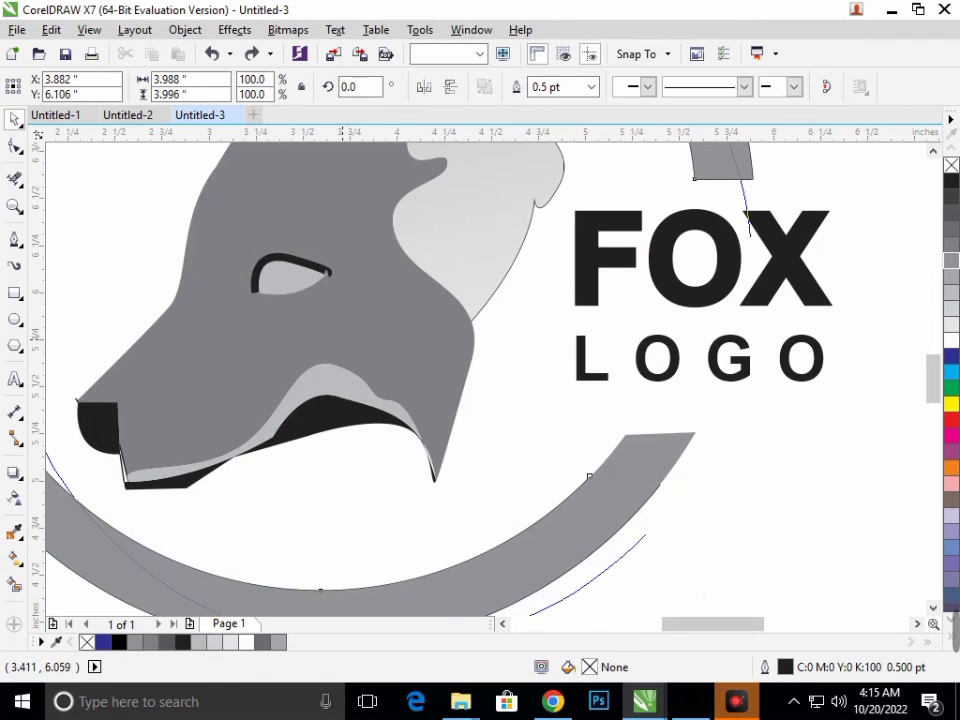
{"action": "key", "text": "Escape"}
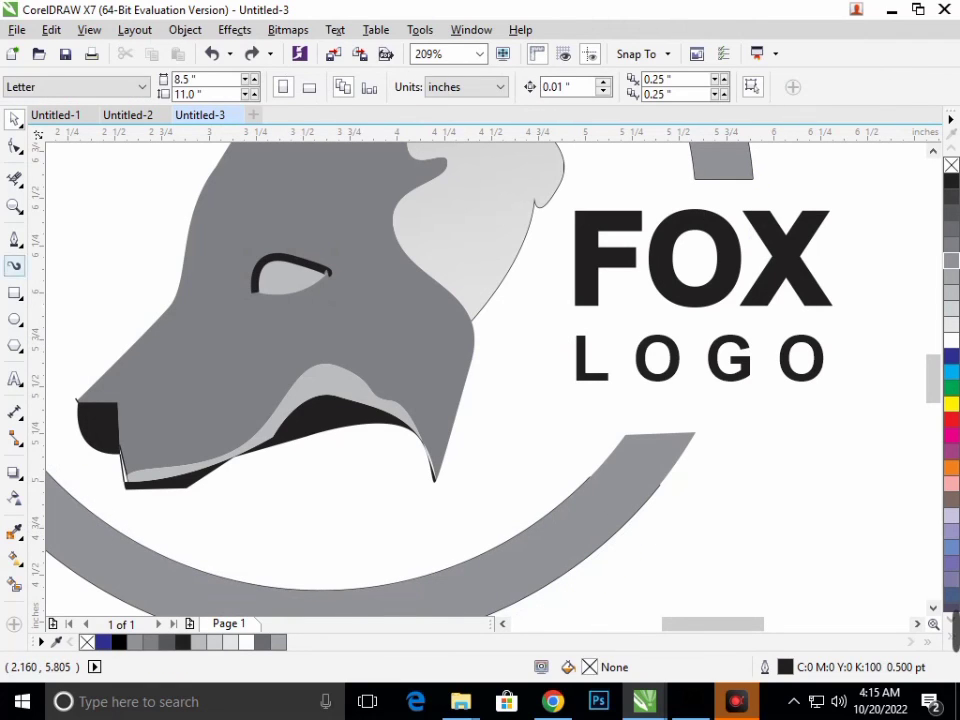
{"action": "left_click", "coordinate": [14, 239]}
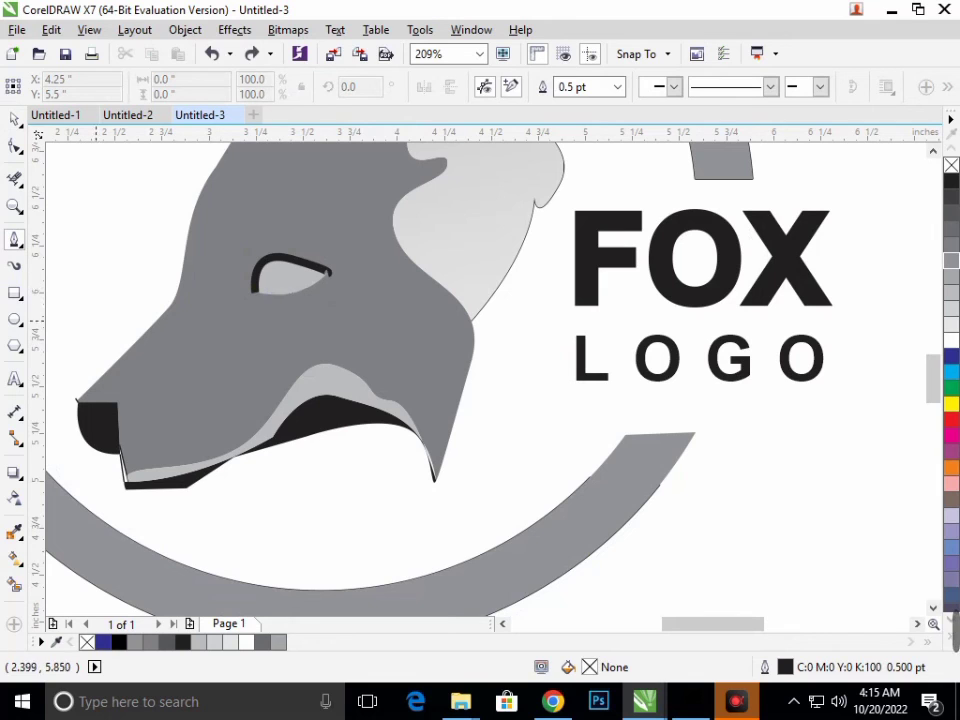
{"action": "scroll", "coordinate": [396, 405], "scroll_direction": "up", "scroll_amount": 3}
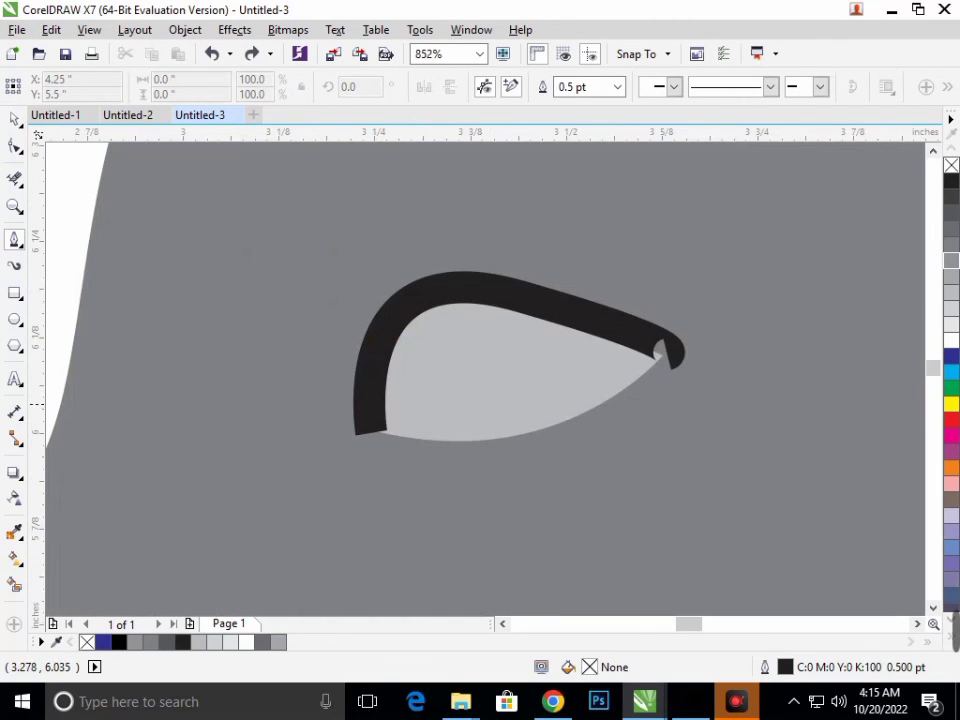
{"action": "scroll", "coordinate": [480, 380], "scroll_direction": "down", "scroll_amount": 3}
{"action": "scroll", "coordinate": [480, 380], "scroll_direction": "down", "scroll_amount": 3}
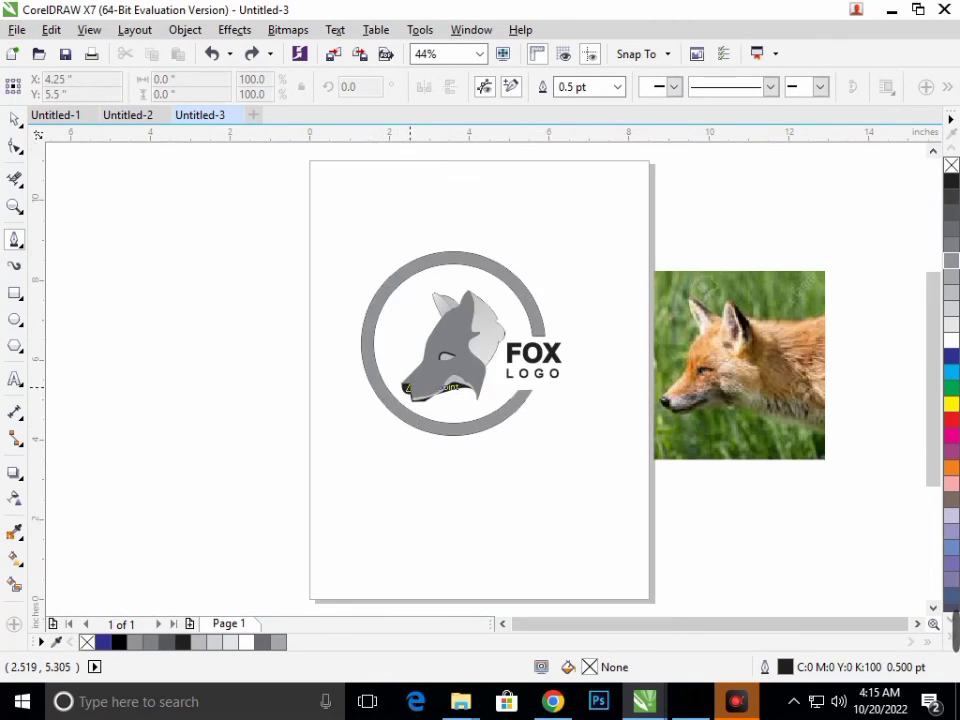
Move the whole fox logo left and down on the page
{"action": "key", "text": "space"}
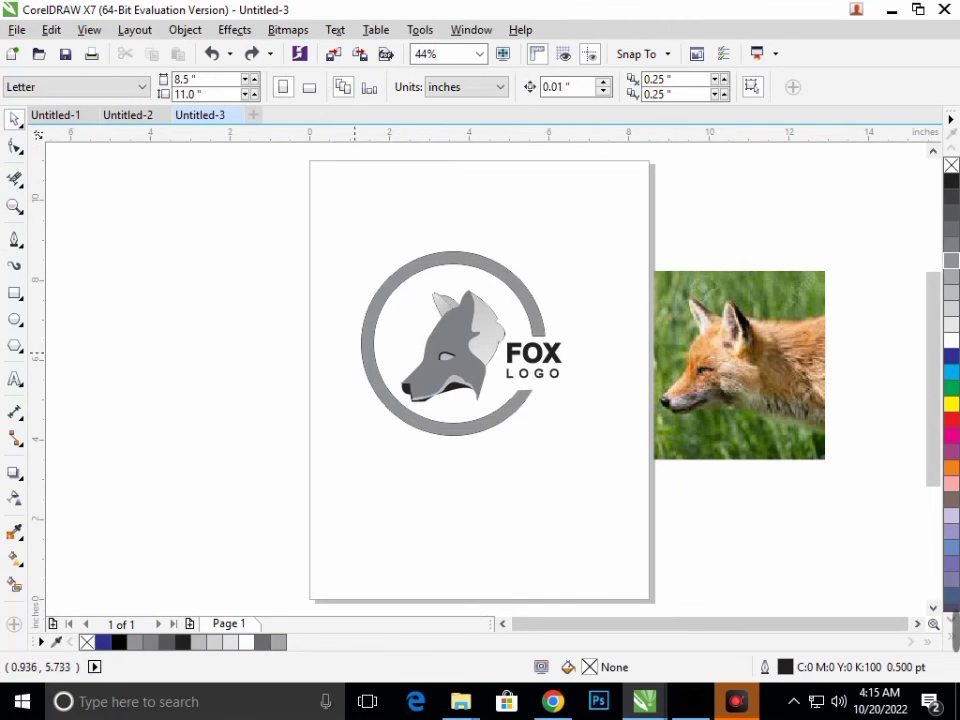
{"action": "left_click_drag", "start_coordinate": [304, 199], "coordinate": [597, 486]}
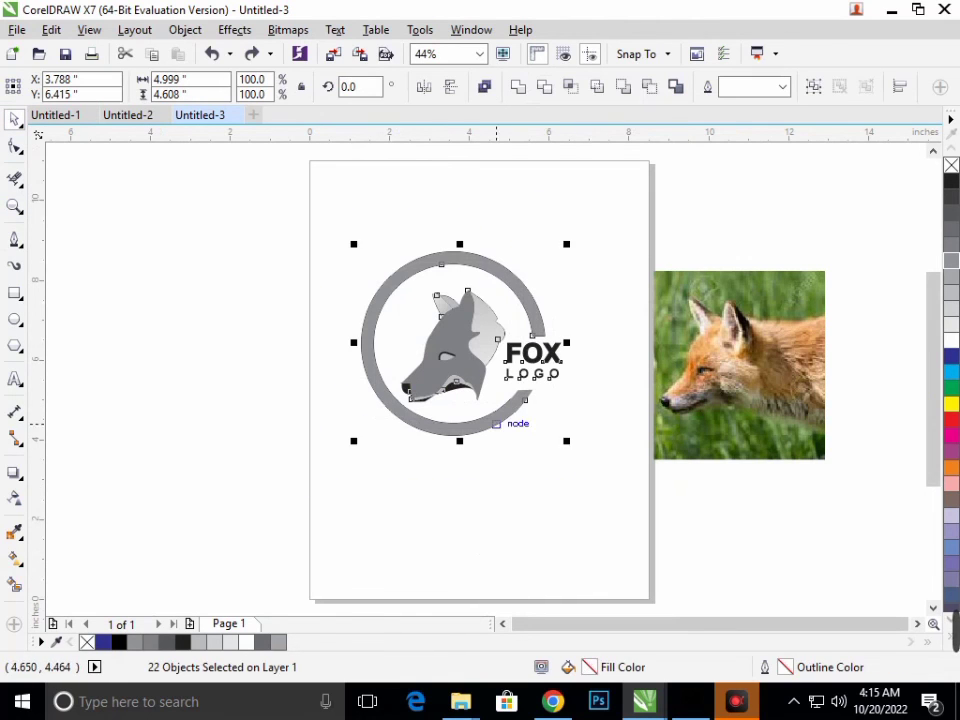
{"action": "left_click_drag", "start_coordinate": [496, 425], "coordinate": [433, 452]}
{"action": "left_click", "coordinate": [600, 300]}
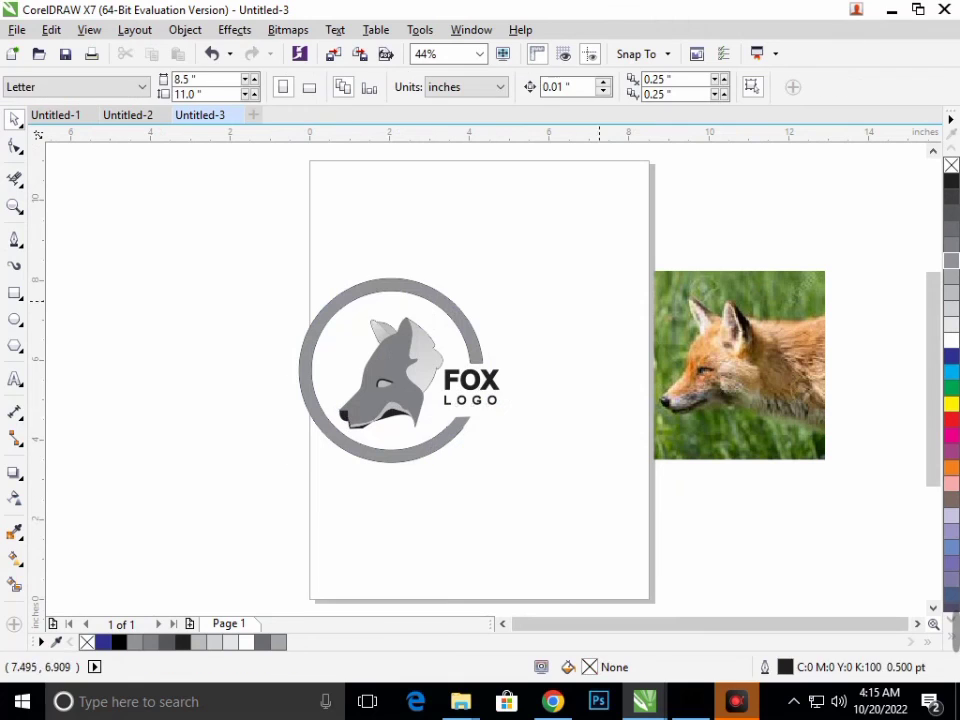
Move the fox photo onto the page beside the logo
{"action": "left_click_drag", "start_coordinate": [598, 242], "coordinate": [855, 431]}
{"action": "left_click_drag", "start_coordinate": [765, 425], "coordinate": [630, 430]}
{"action": "left_click", "coordinate": [540, 565]}
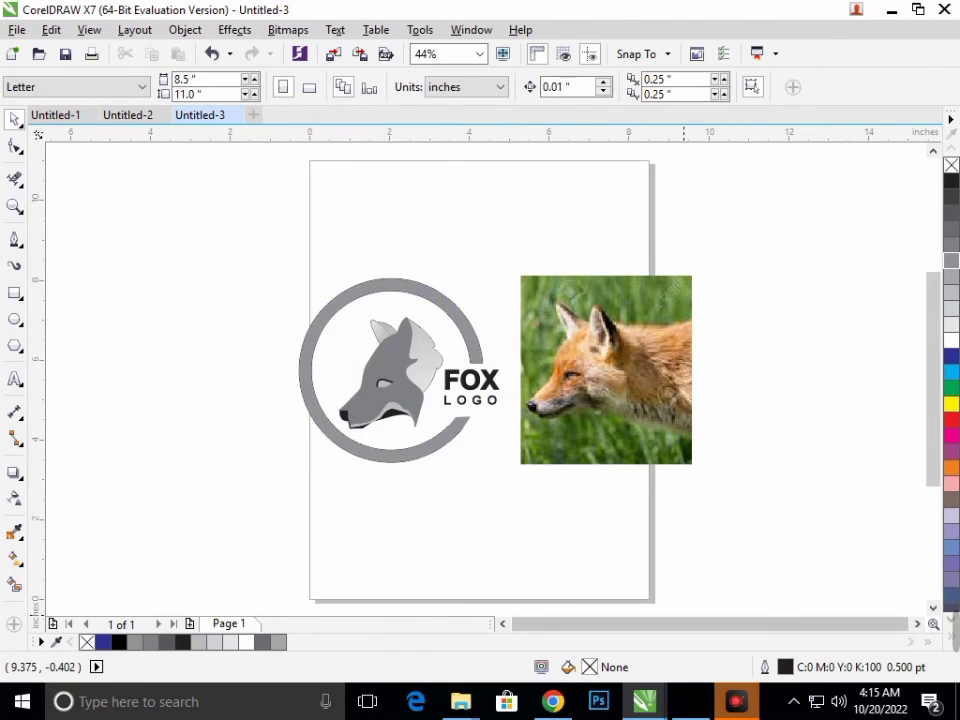
{"action": "left_click", "coordinate": [794, 702]}
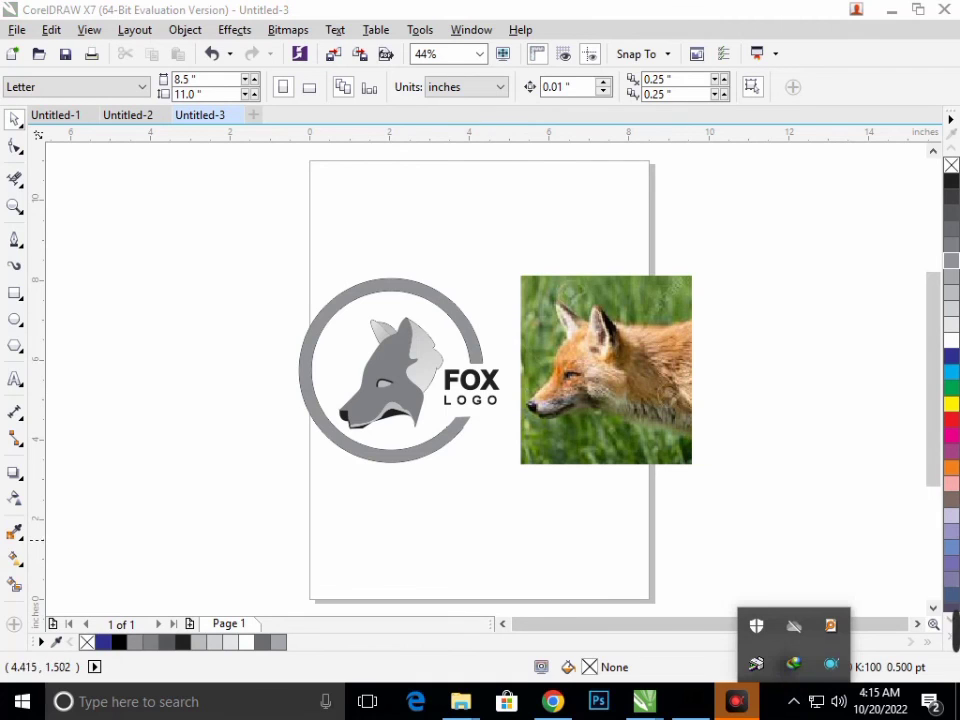
{"action": "left_click", "coordinate": [490, 541]}
Make the page landscape and reposition the logo and photo together on it
{"action": "left_click", "coordinate": [309, 87]}
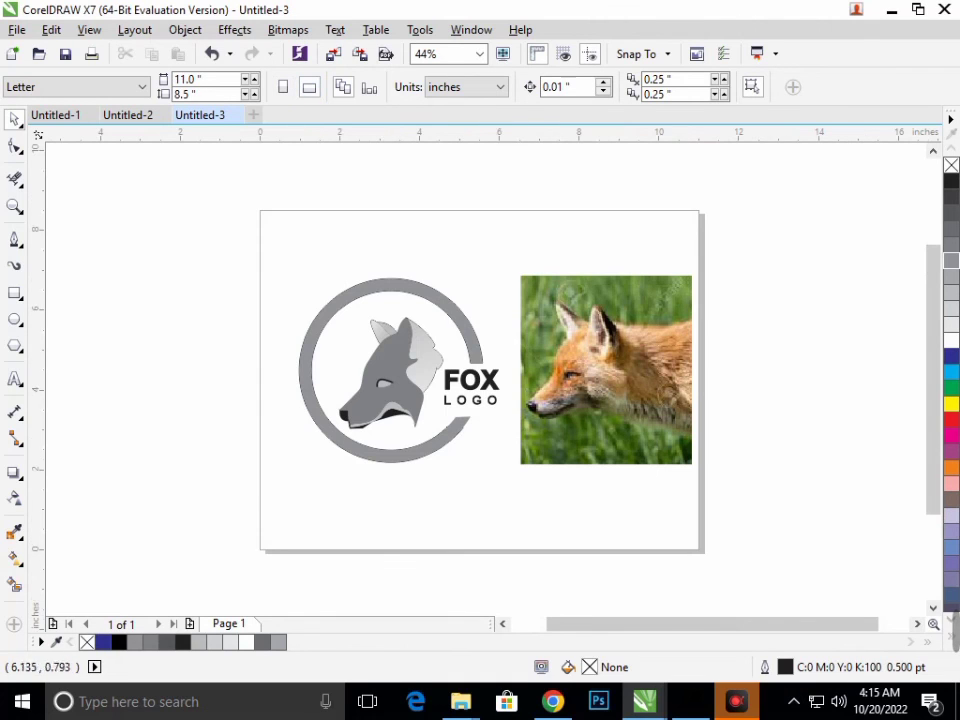
{"action": "left_click_drag", "start_coordinate": [216, 212], "coordinate": [691, 580]}
{"action": "left_click_drag", "start_coordinate": [640, 466], "coordinate": [600, 486]}
{"action": "left_click", "coordinate": [597, 549]}
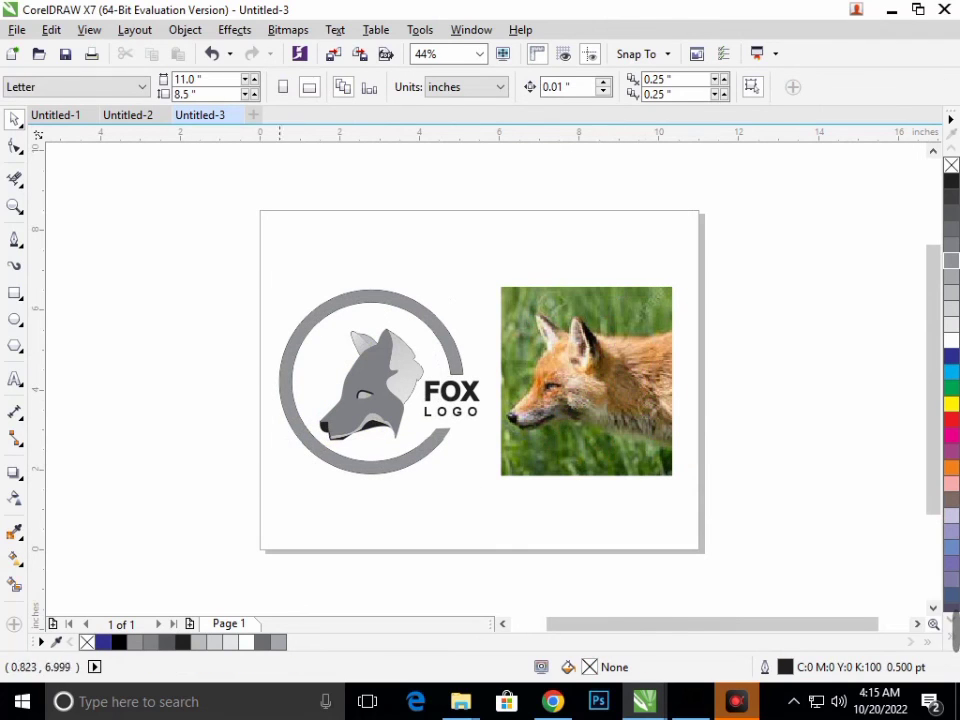
{"action": "left_click_drag", "start_coordinate": [242, 210], "coordinate": [718, 536]}
{"action": "left_click_drag", "start_coordinate": [618, 437], "coordinate": [621, 425]}
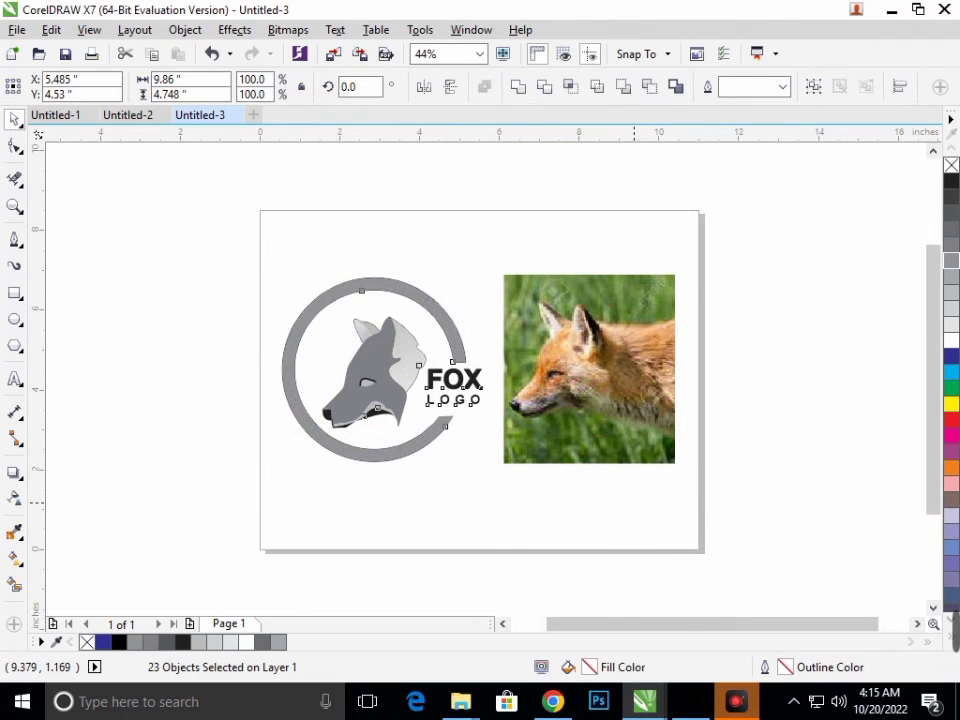